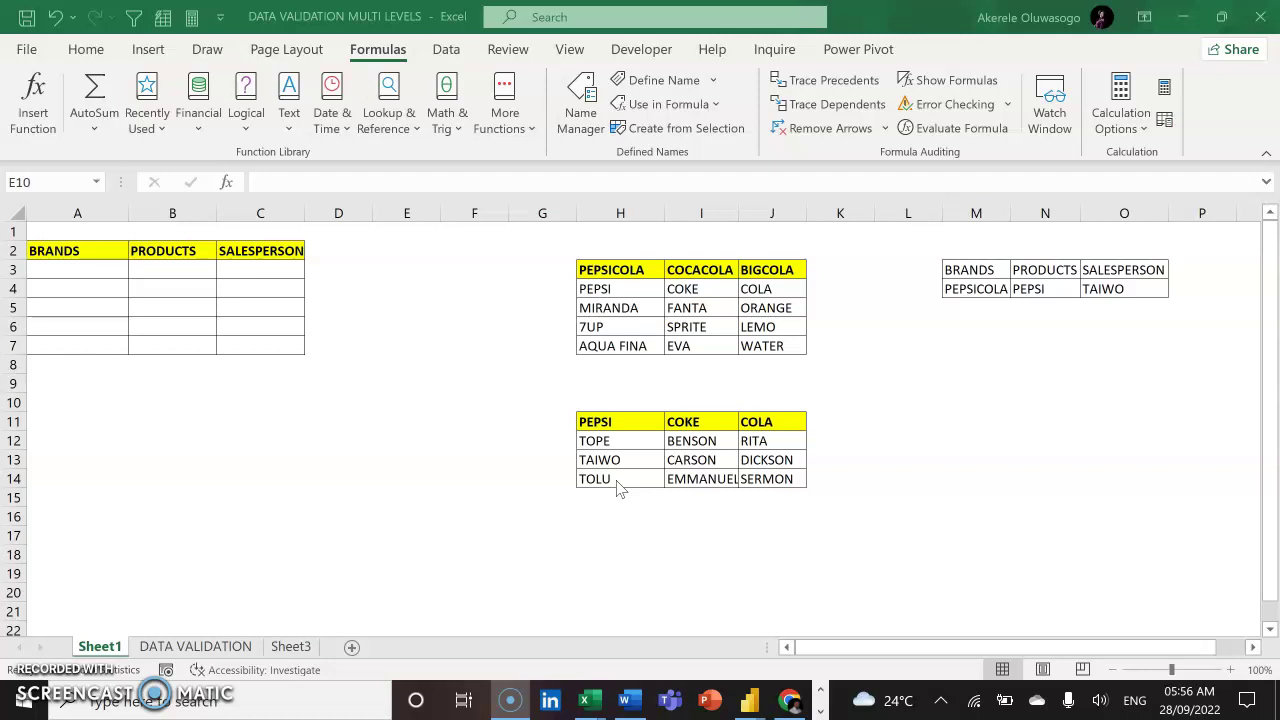
Enter the label NAMERANGE in cell N8.
{"action": "left_click", "coordinate": [1034, 363]}
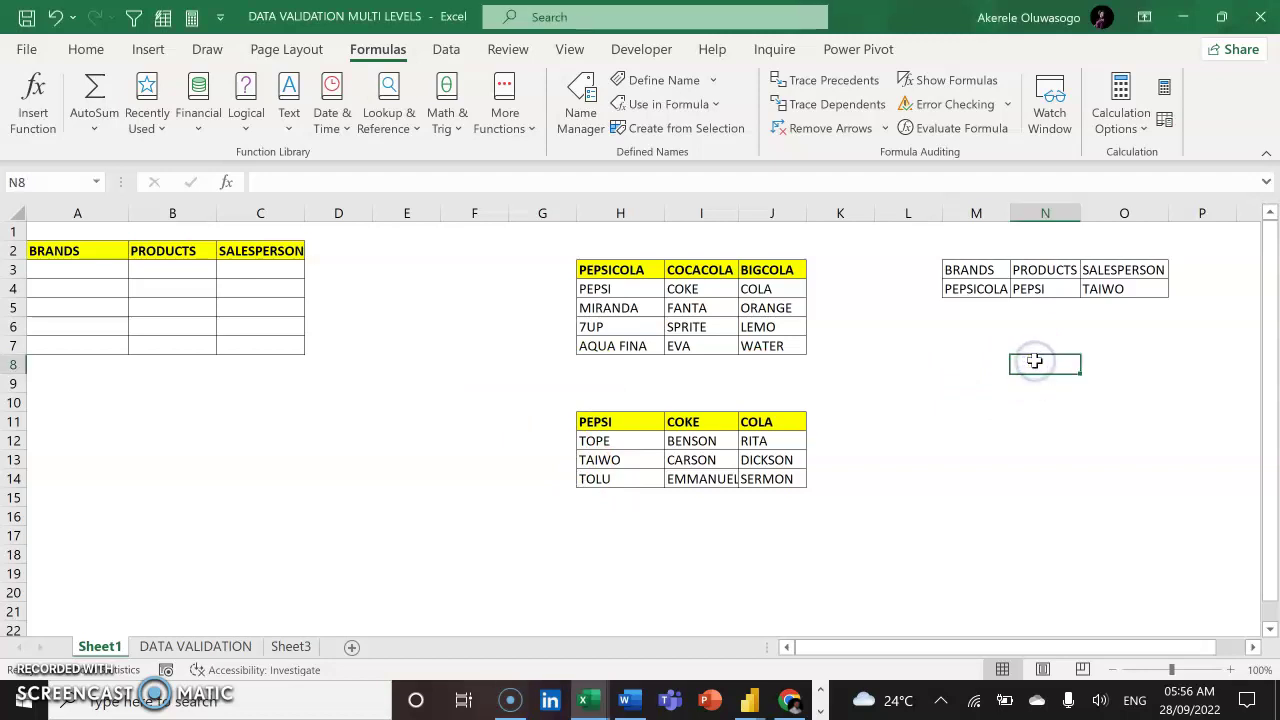
{"action": "type", "text": "NAME"}
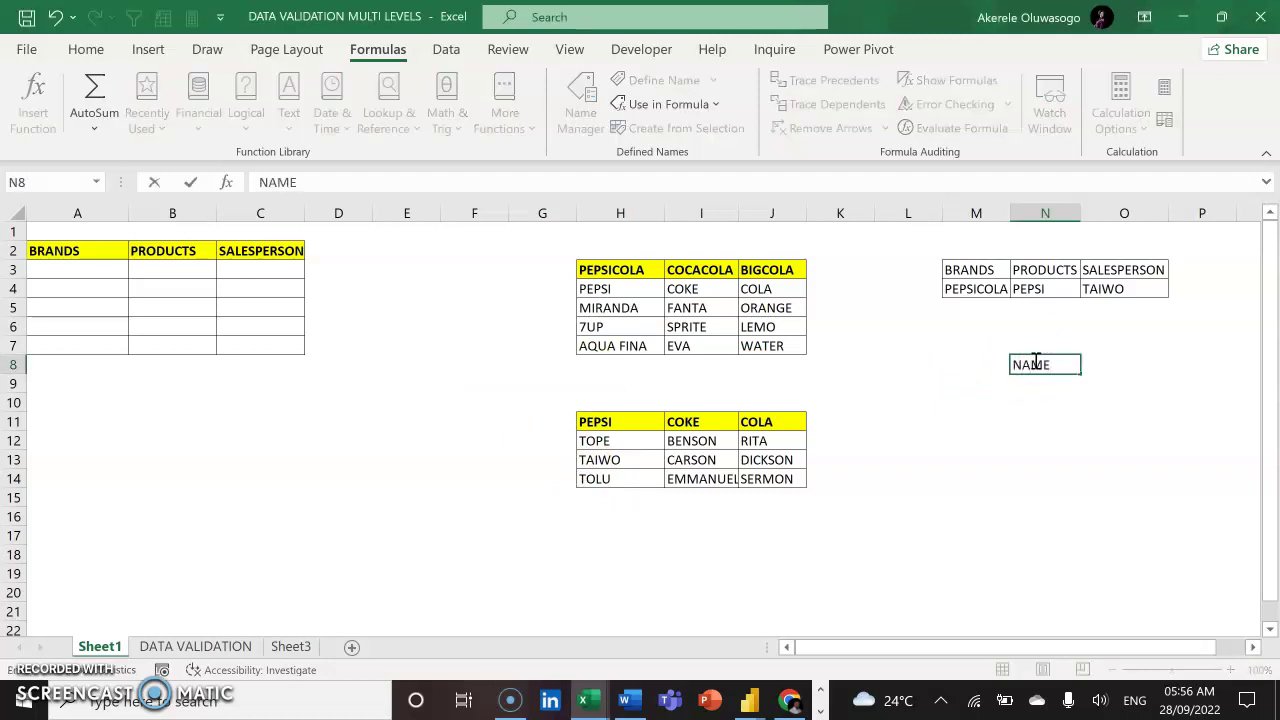
{"action": "type", "text": "RANGE"}
{"action": "key", "text": "Return"}
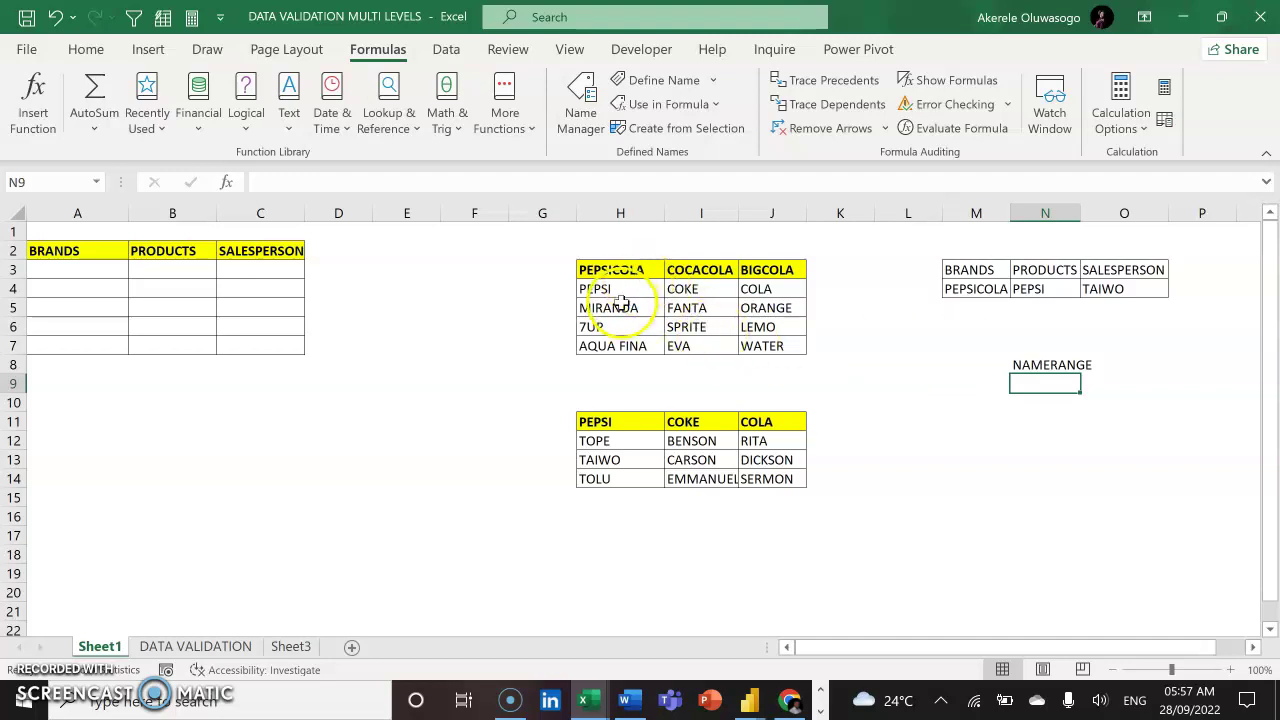
Name the product cells H4:H7 under the PEPSICOLA header as the range PEPSICOLA.
{"action": "left_click_drag", "start_coordinate": [617, 290], "coordinate": [628, 345]}
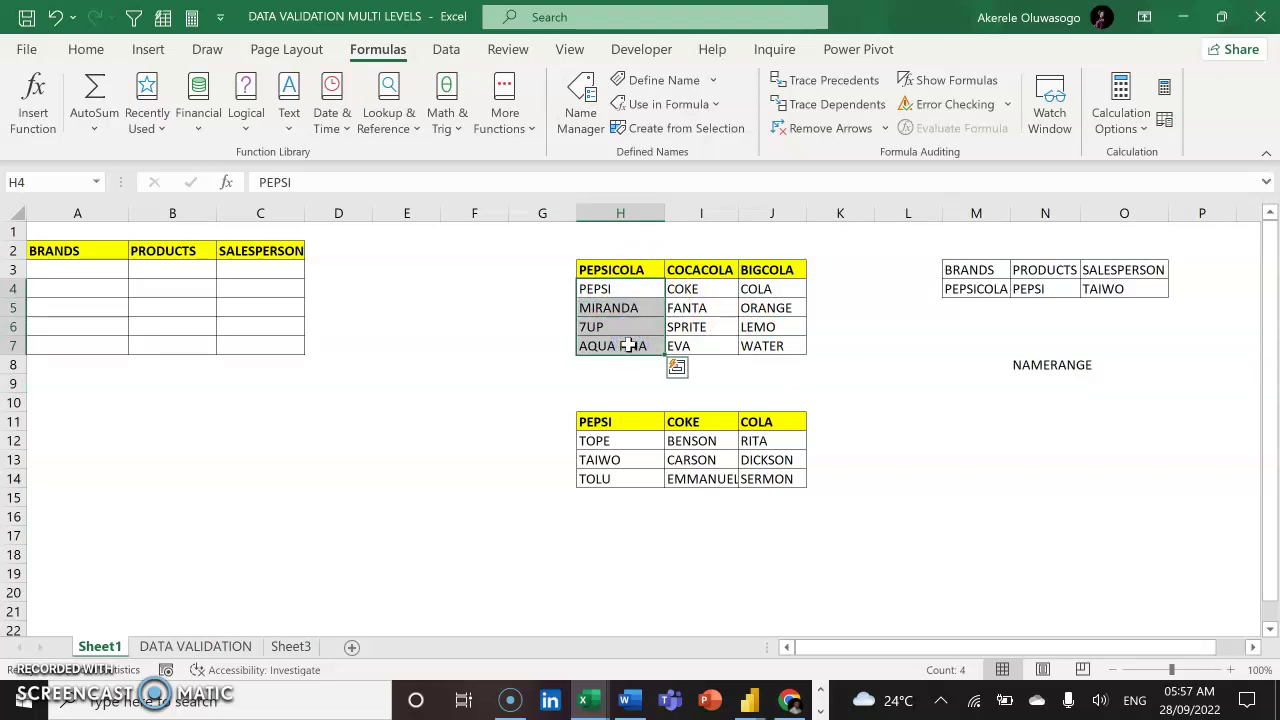
{"action": "left_click", "coordinate": [46, 184]}
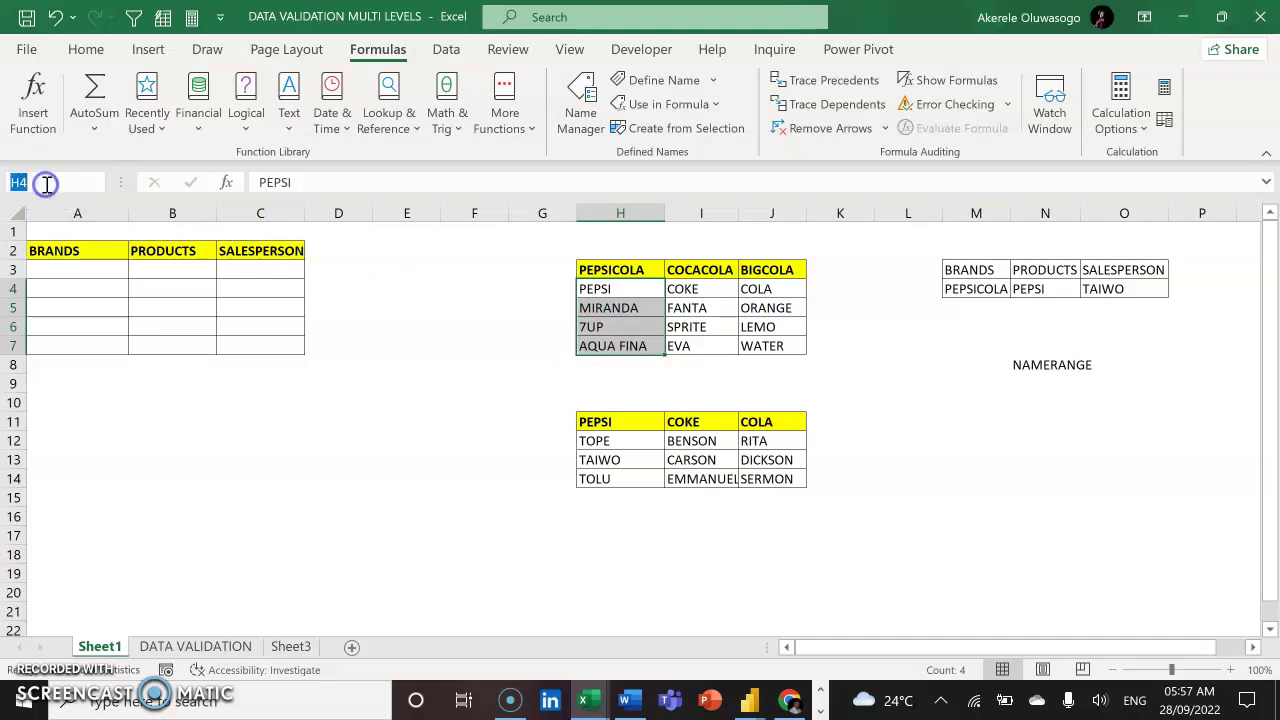
{"action": "key", "text": "BackSpace"}
{"action": "type", "text": "PEPSICOLA"}
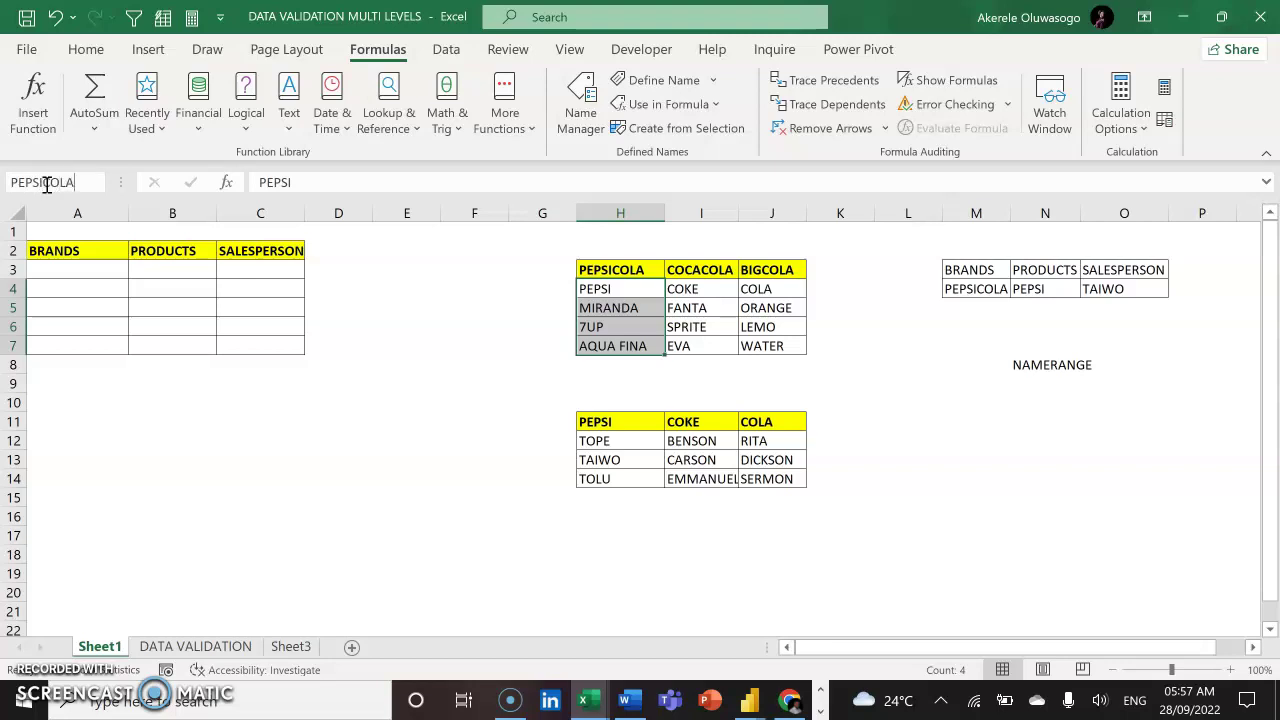
{"action": "key", "text": "Return"}
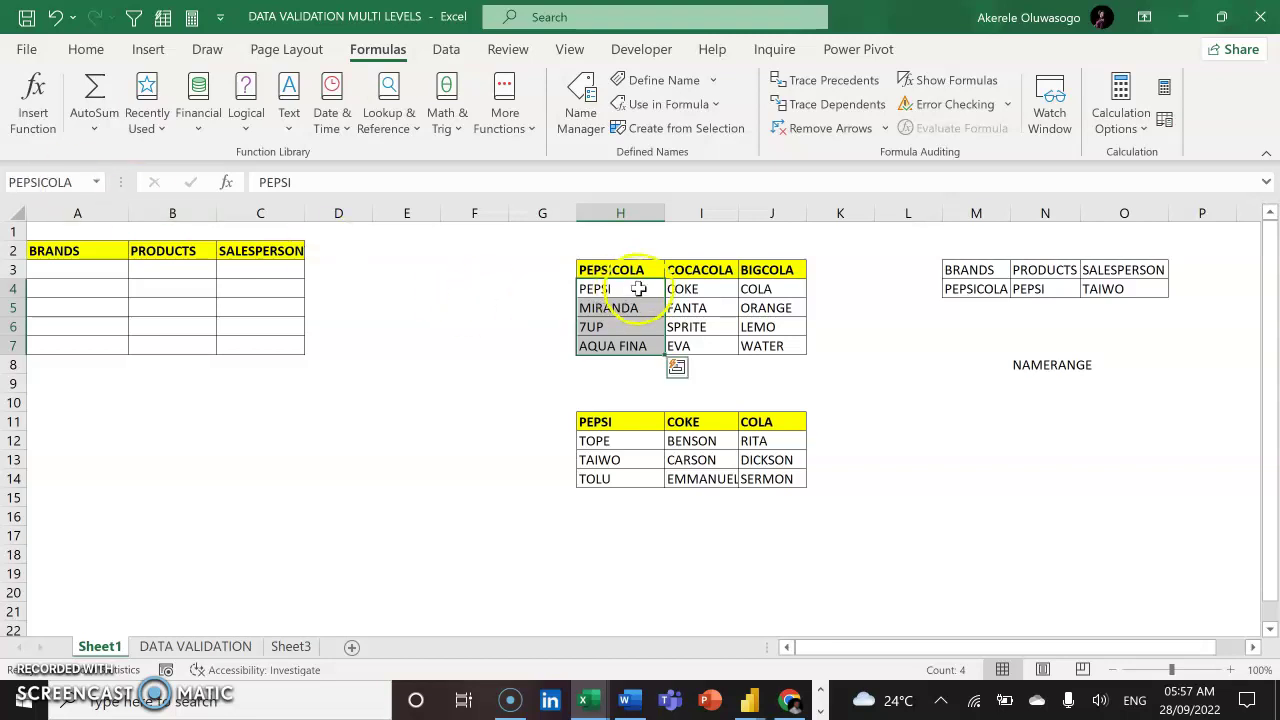
Name the product cells I4:I7 under the COCACOLA header as the range COCACOLA.
{"action": "left_click", "coordinate": [702, 292]}
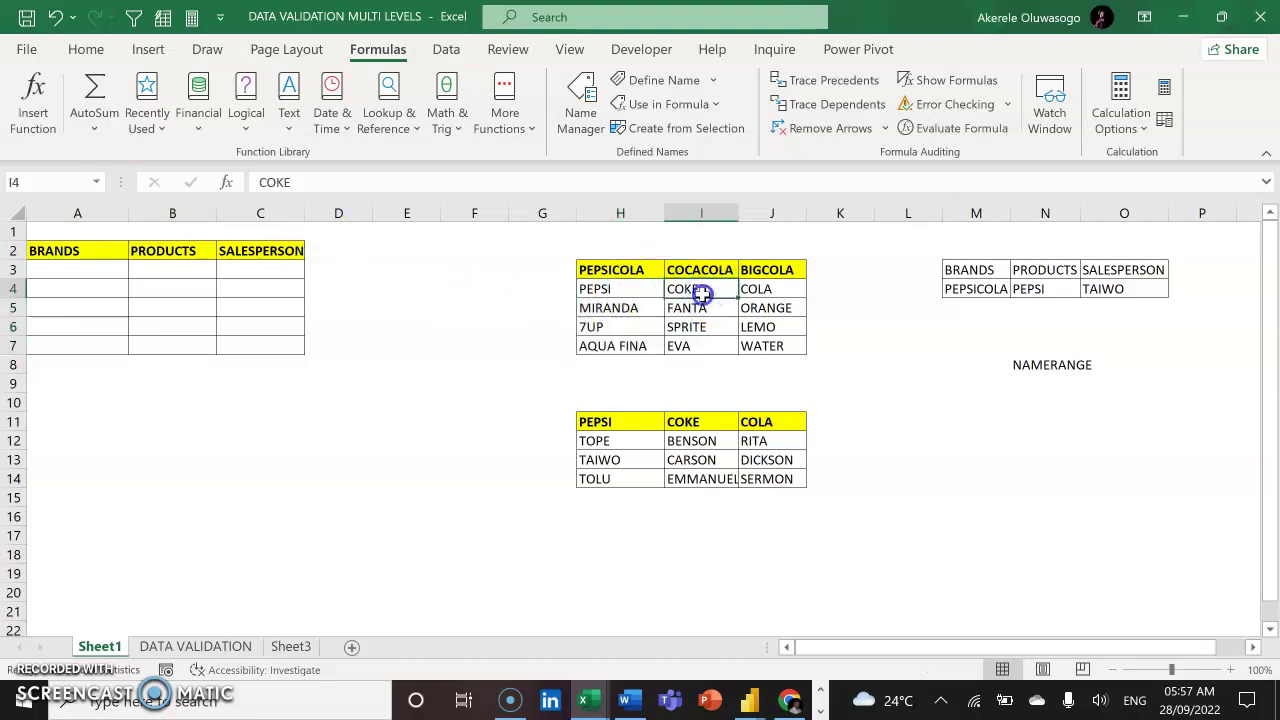
{"action": "left_click_drag", "start_coordinate": [702, 292], "coordinate": [704, 344]}
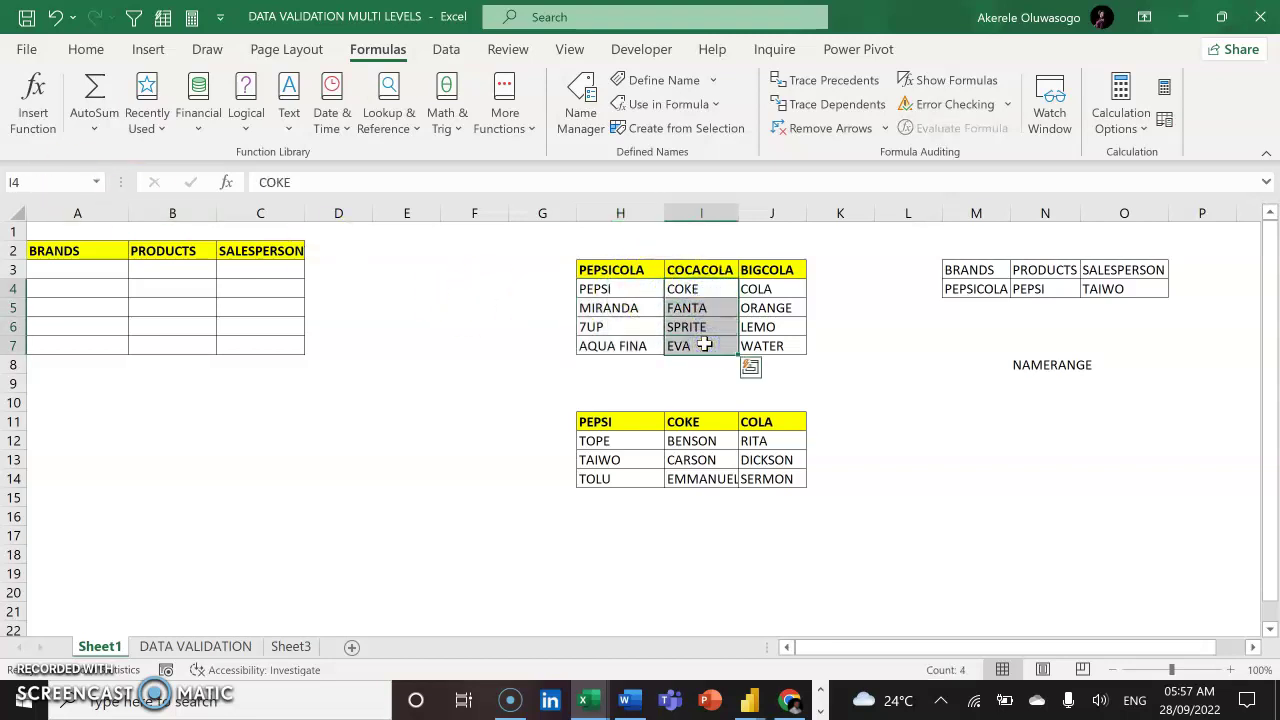
{"action": "left_click", "coordinate": [43, 184]}
{"action": "key", "text": "BackSpace"}
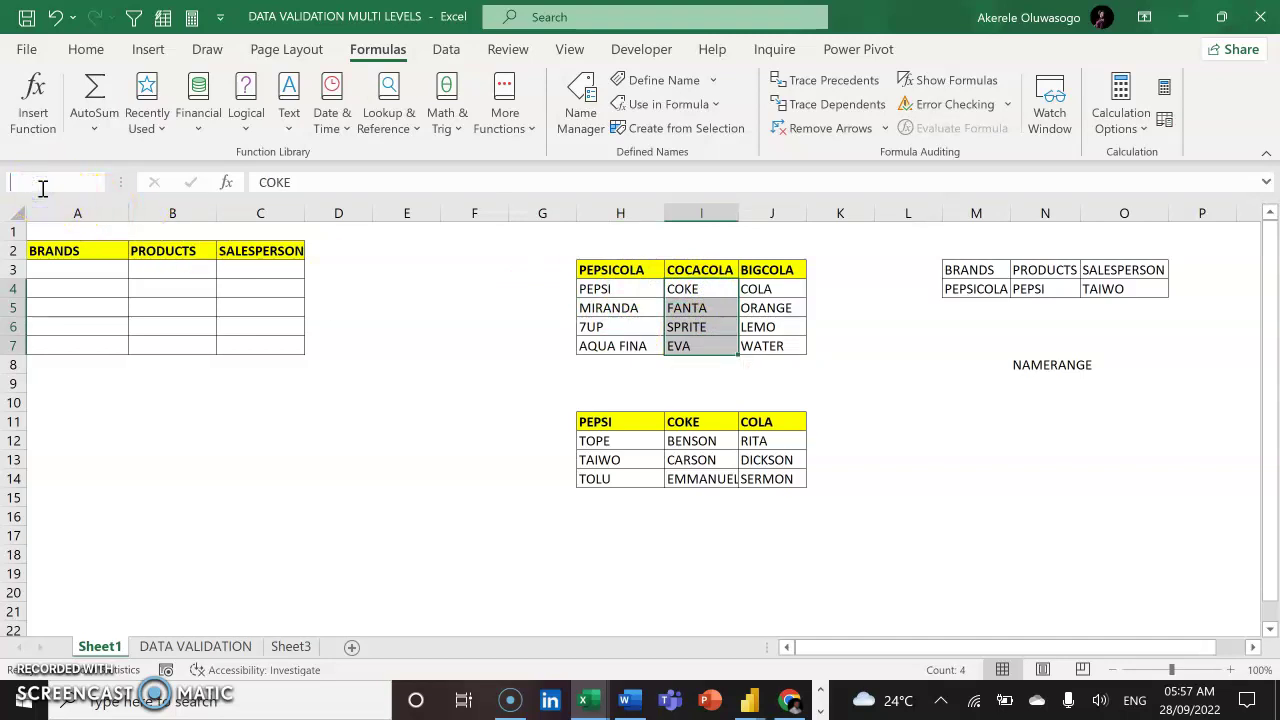
{"action": "type", "text": "COCACOLA"}
{"action": "key", "text": "Return"}
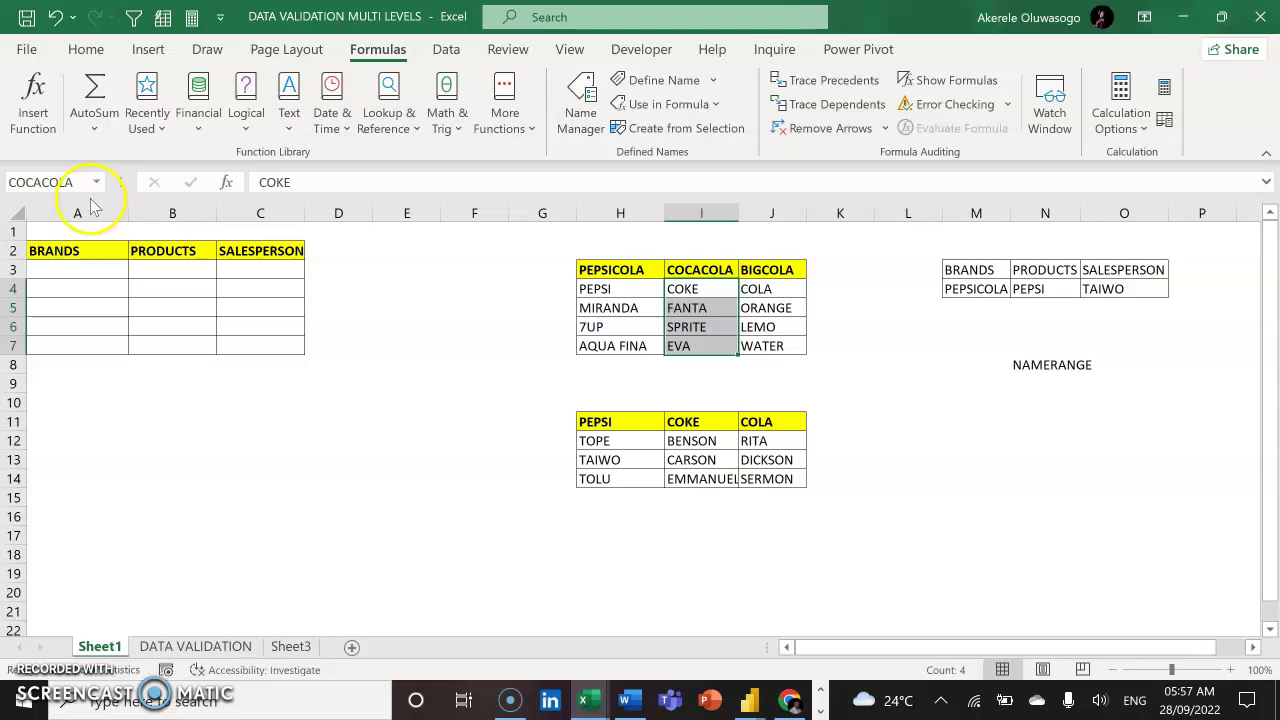
Name the product cells J4:J7 under the BIGCOLA header as the range BIGCOLA.
{"action": "left_click_drag", "start_coordinate": [764, 287], "coordinate": [770, 343]}
{"action": "left_click", "coordinate": [24, 181]}
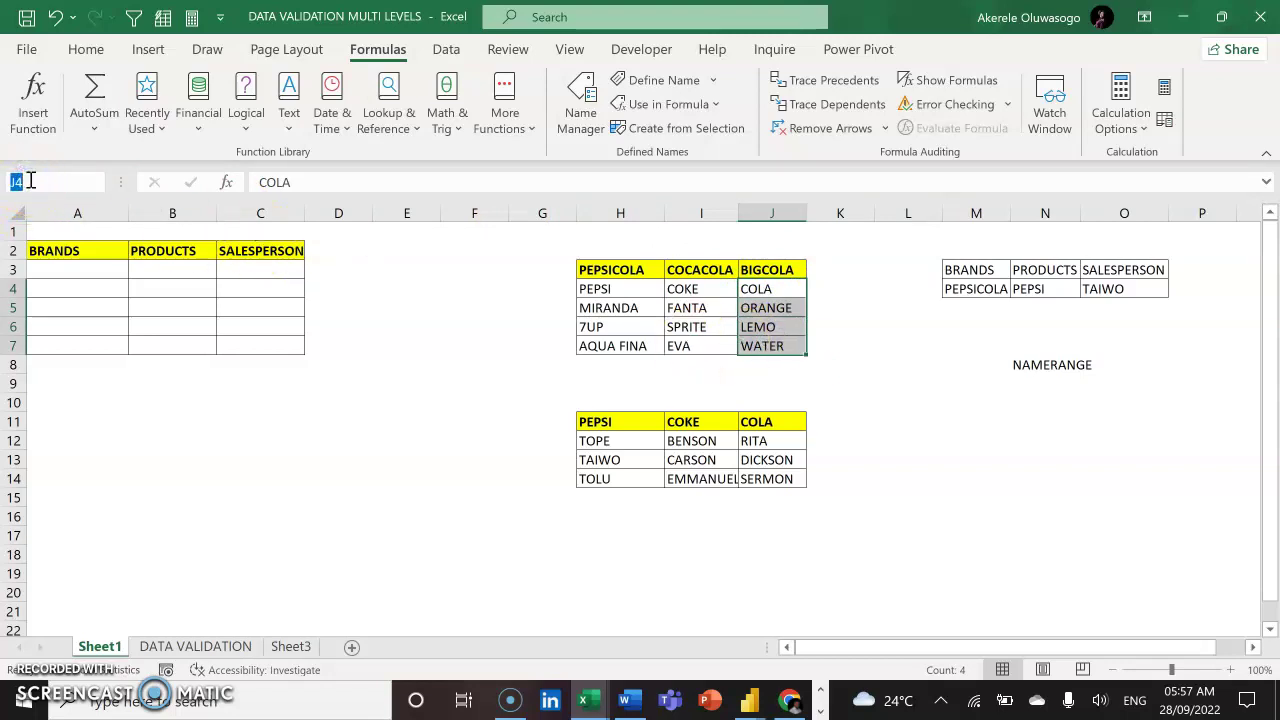
{"action": "type", "text": "BIGCOLA"}
{"action": "left_click", "coordinate": [81, 183]}
{"action": "key", "text": "Return"}
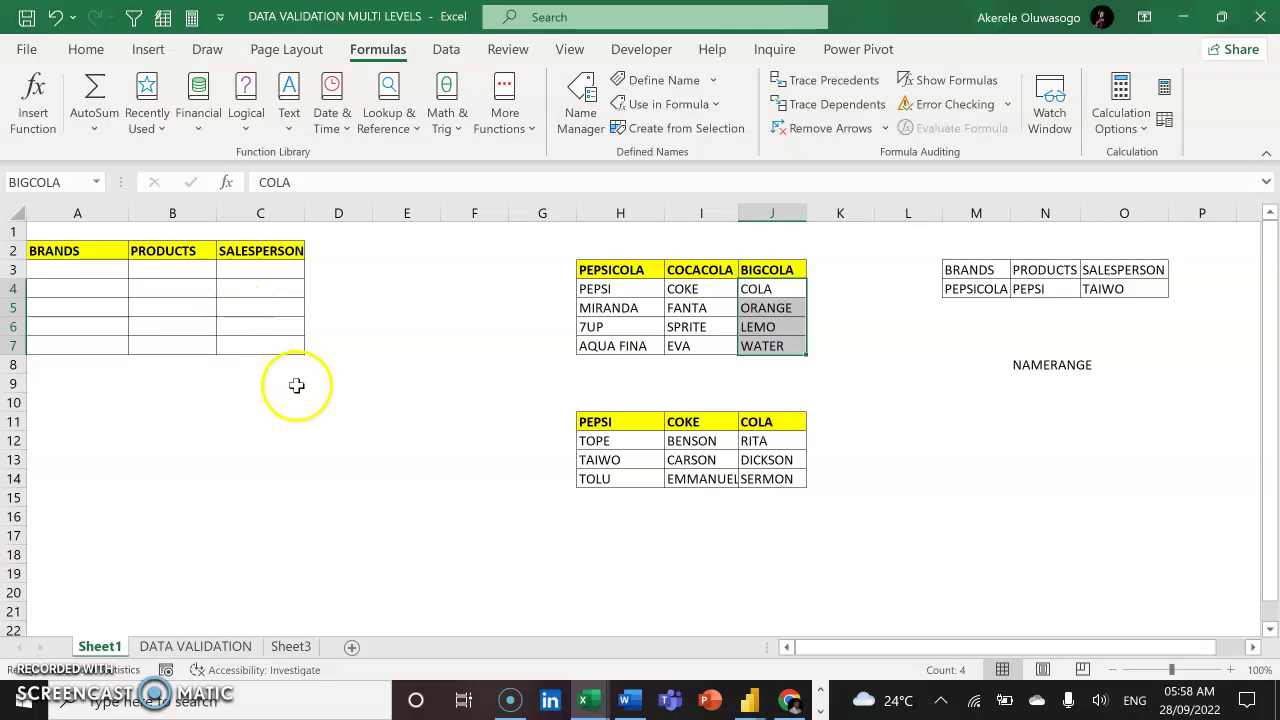
Name the salesperson cells H12:H14 under the PEPSI header as the range PEPSI.
{"action": "left_click", "coordinate": [606, 440]}
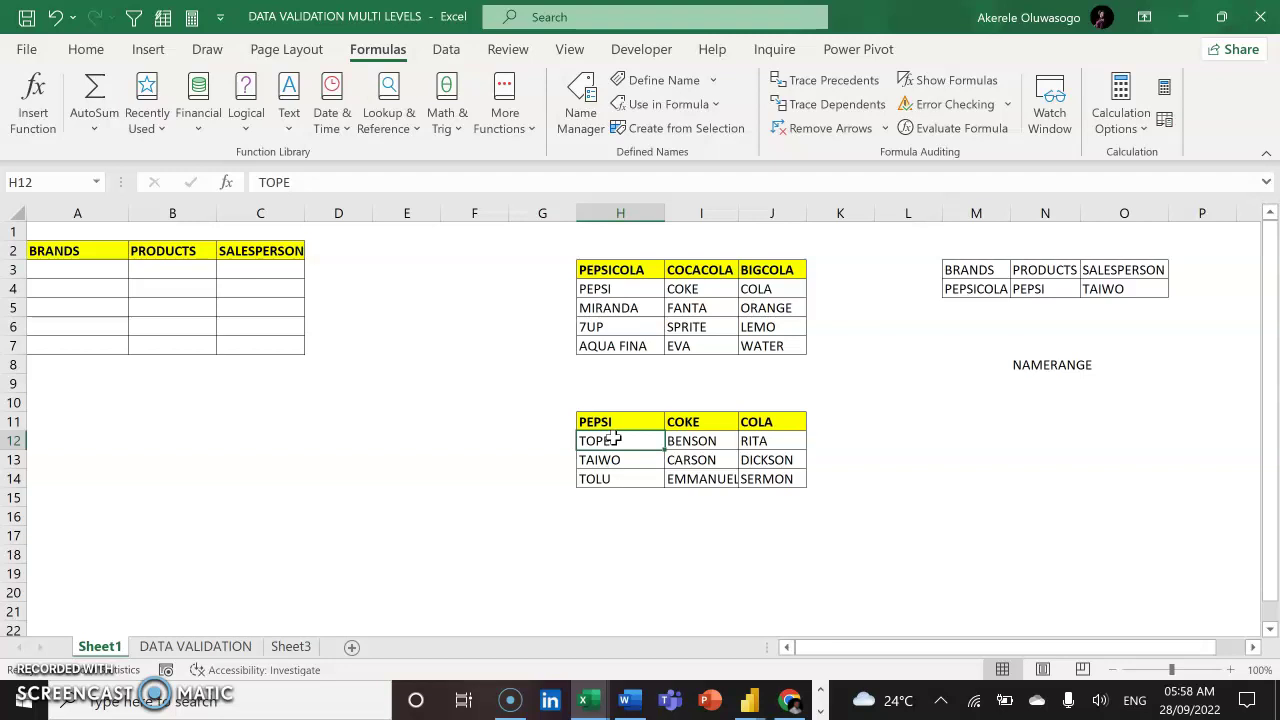
{"action": "left_click_drag", "start_coordinate": [612, 440], "coordinate": [612, 476]}
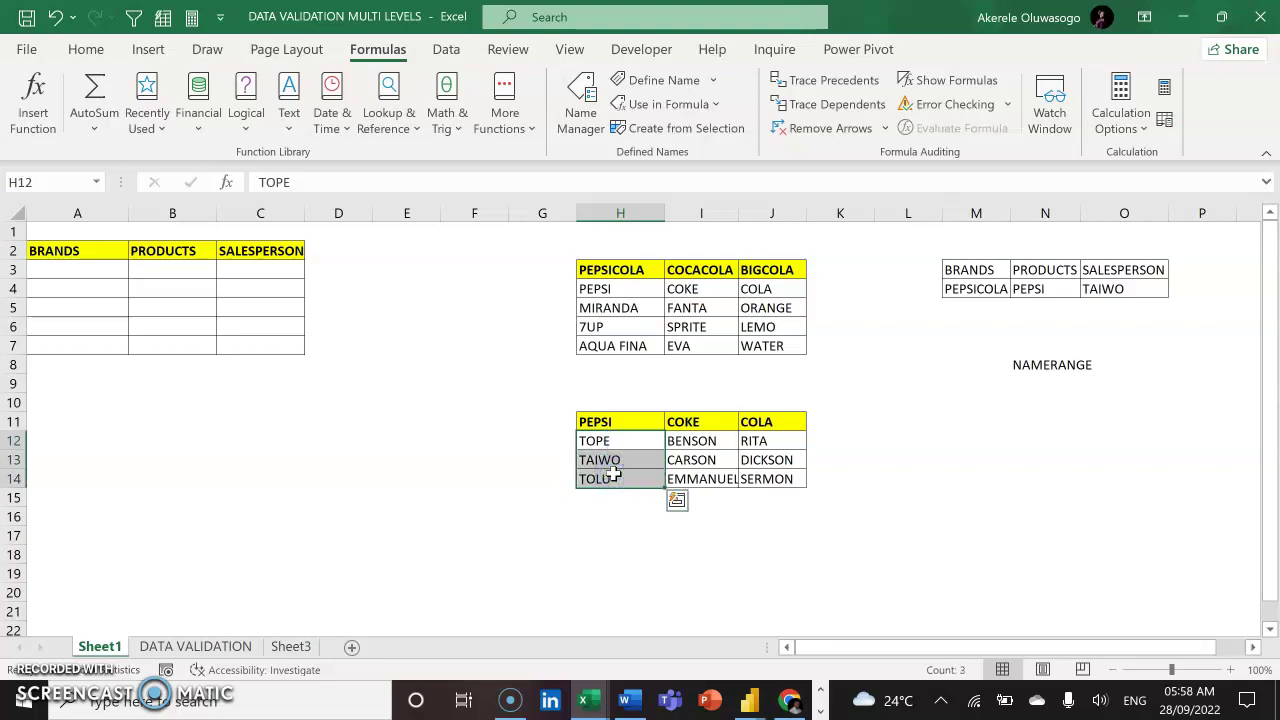
{"action": "left_click", "coordinate": [30, 184]}
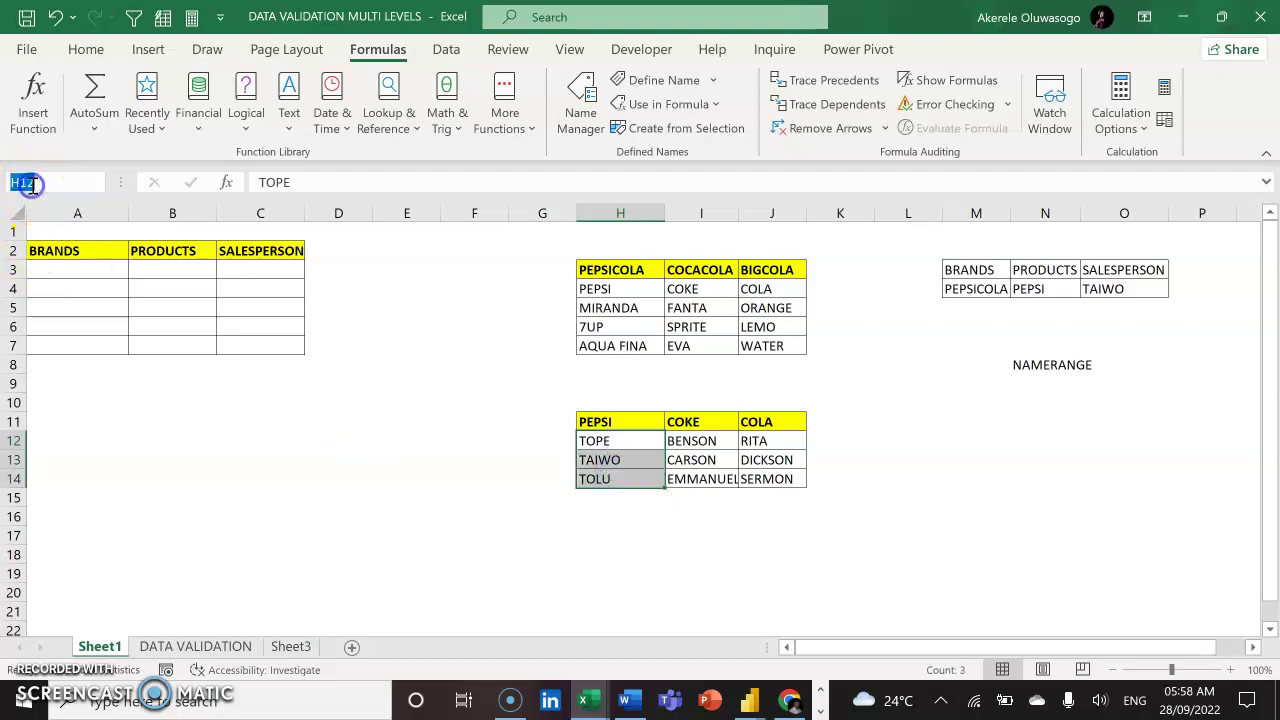
{"action": "type", "text": "PEPSI"}
{"action": "key", "text": "Escape"}
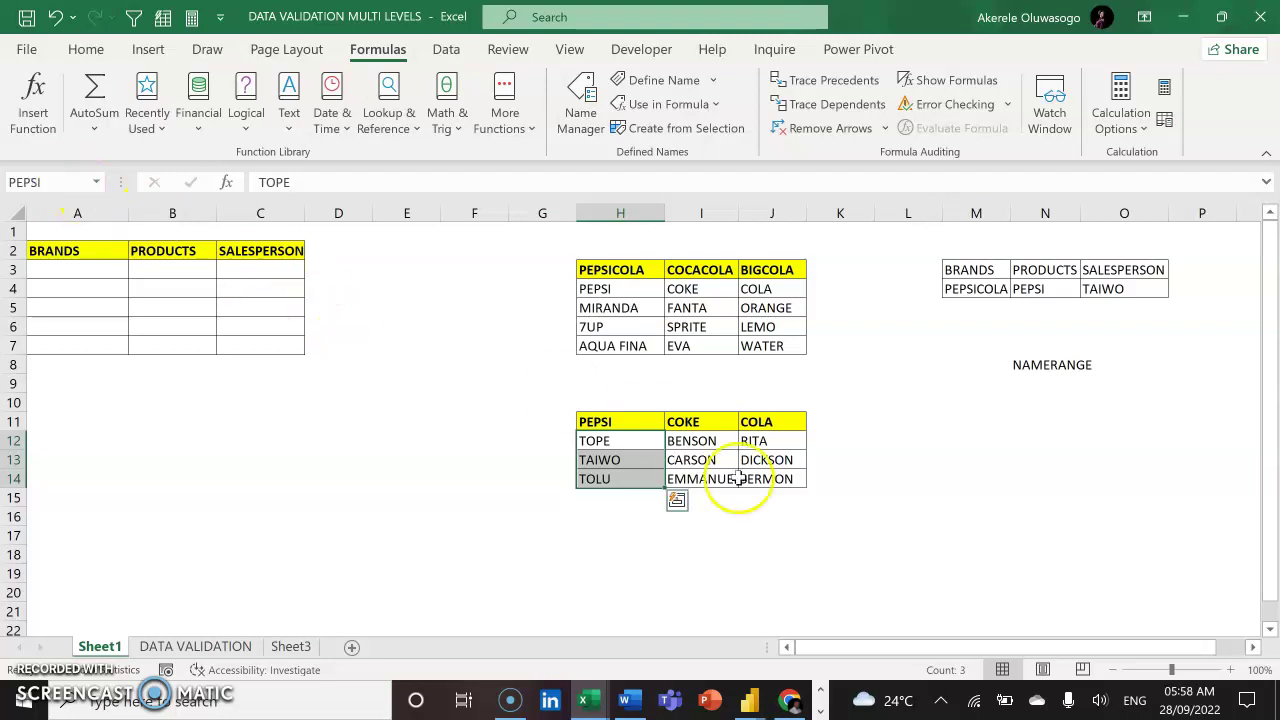
Name the salesperson cells I12:I14 under the COKE header as the range COKE.
{"action": "left_click", "coordinate": [706, 441]}
{"action": "left_click_drag", "start_coordinate": [706, 441], "coordinate": [706, 479]}
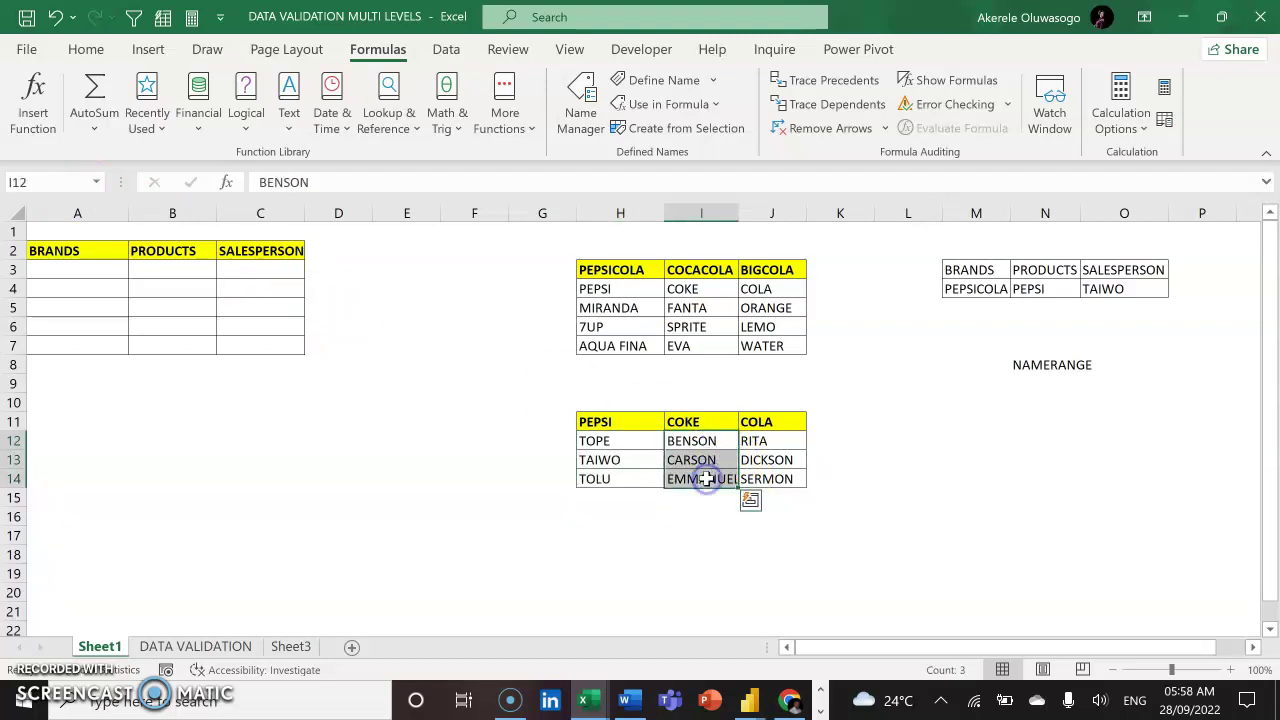
{"action": "left_click", "coordinate": [32, 182]}
{"action": "type", "text": "COKE"}
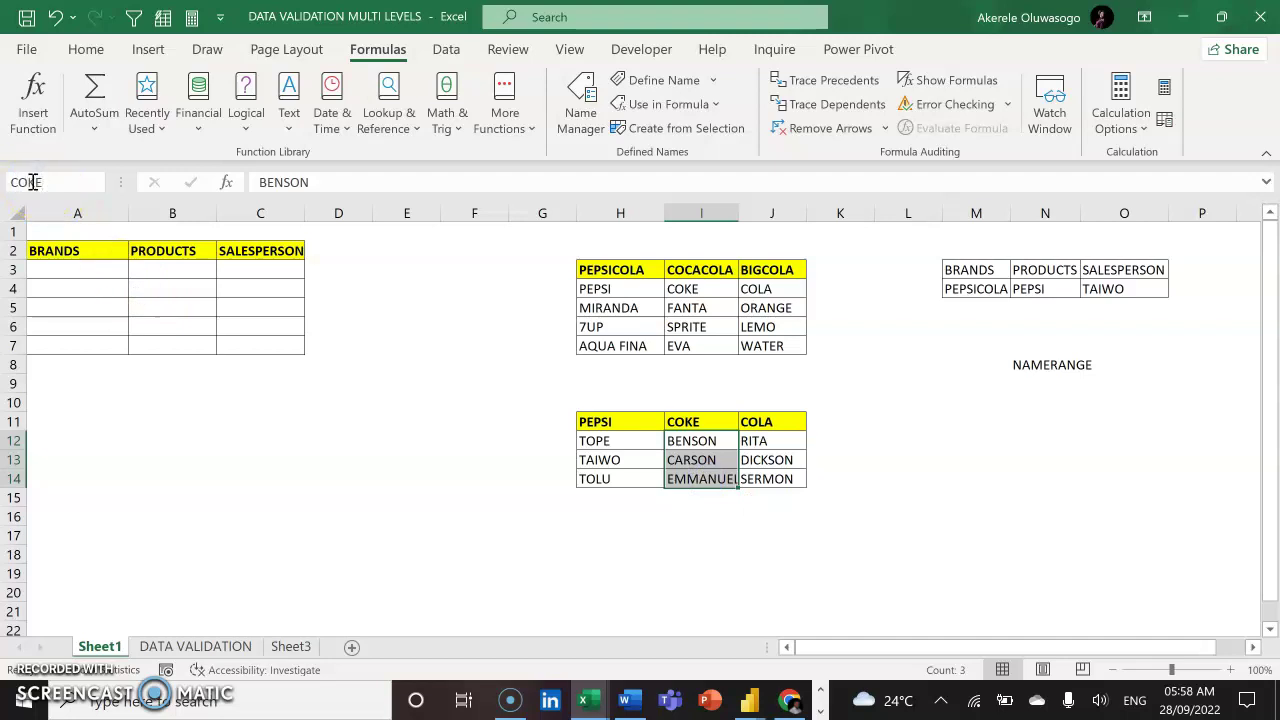
{"action": "key", "text": "Return"}
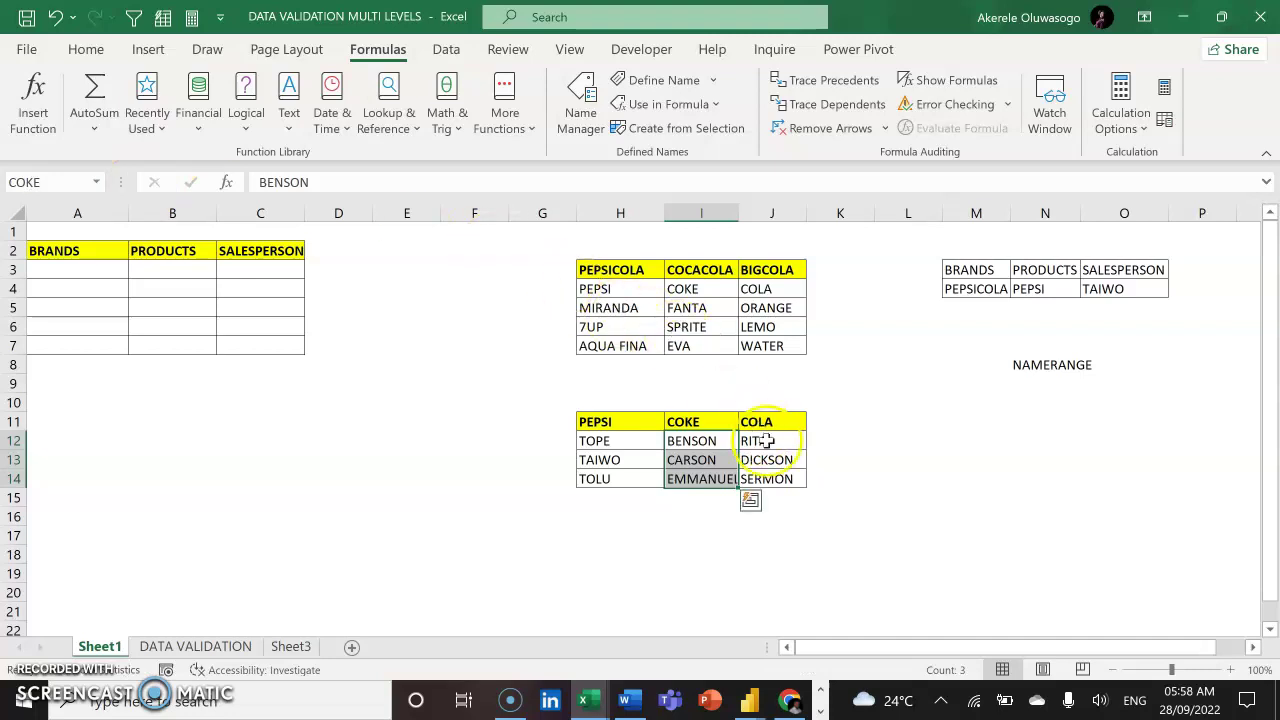
Name the salesperson cells J12:J14 under the COLA header as the range COLA.
{"action": "left_click_drag", "start_coordinate": [773, 446], "coordinate": [780, 478]}
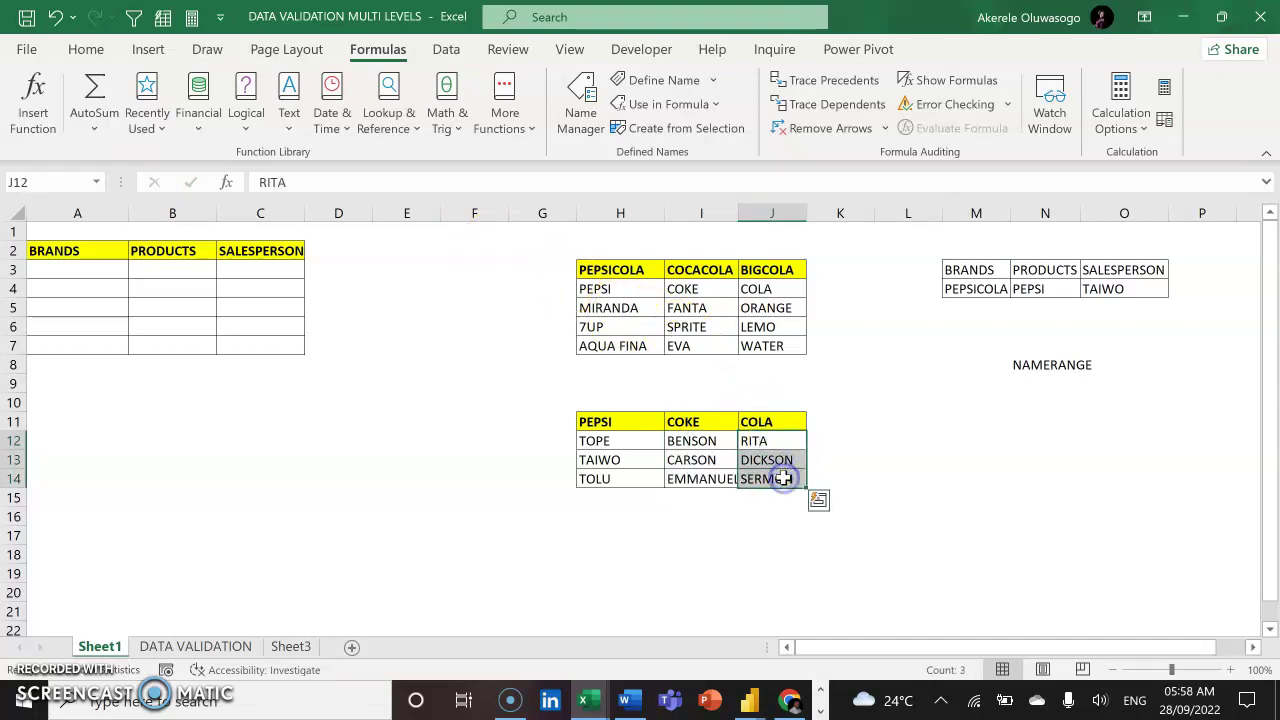
{"action": "left_click", "coordinate": [28, 183]}
{"action": "type", "text": "C"}
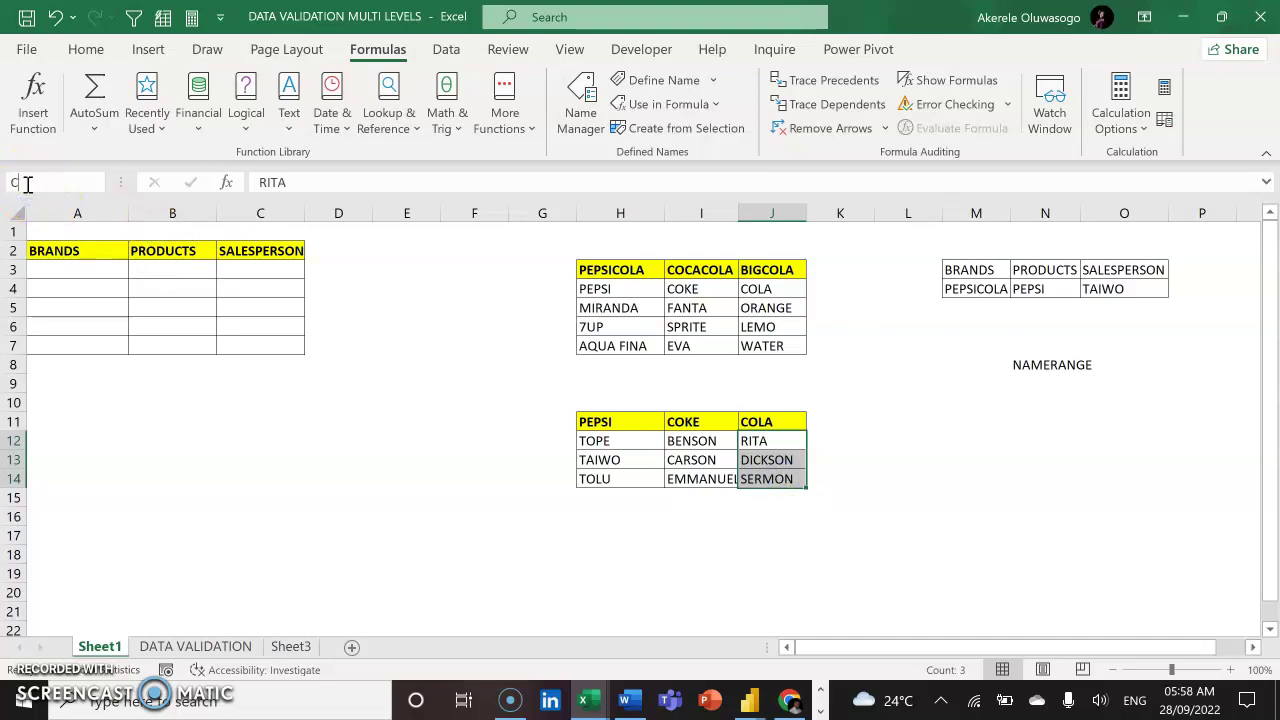
{"action": "type", "text": "OLA"}
{"action": "key", "text": "Return"}
Open data validation for the BRANDS cells A3:A7, extending it to all selected cells, and review its settings, input message and error alert.
{"action": "left_click", "coordinate": [92, 276]}
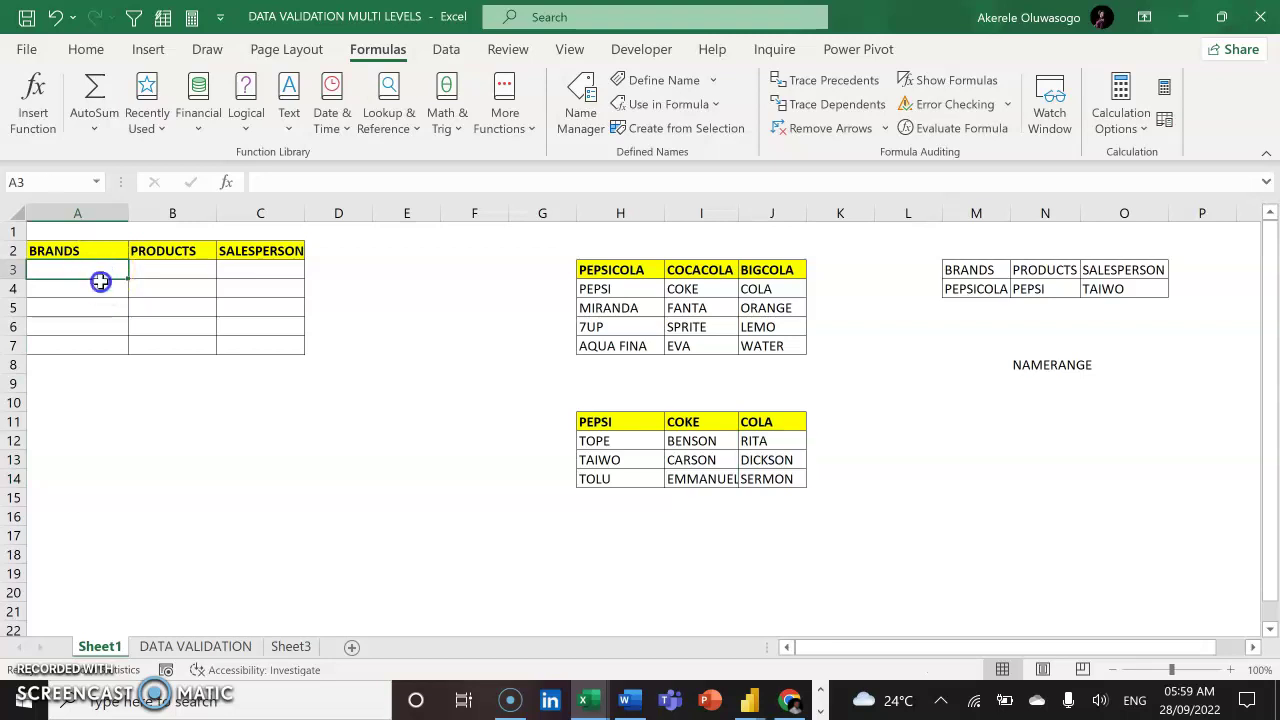
{"action": "left_click_drag", "start_coordinate": [96, 277], "coordinate": [98, 342]}
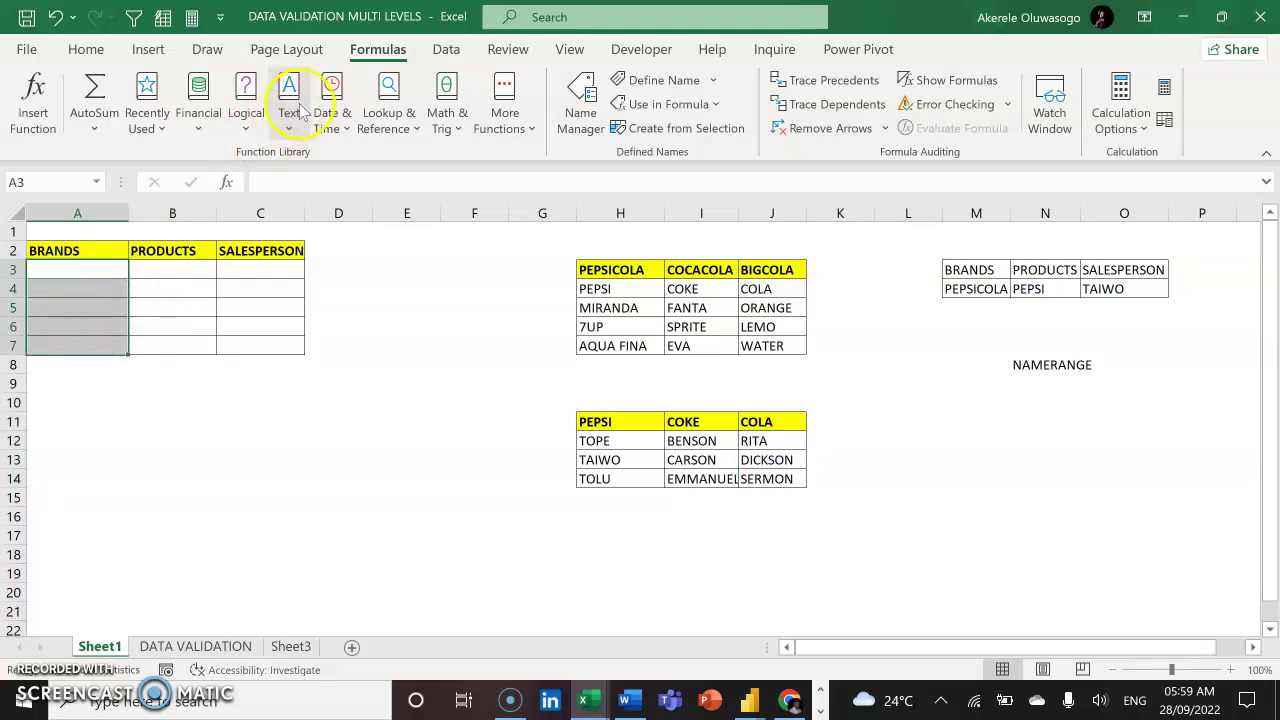
{"action": "left_click", "coordinate": [447, 52]}
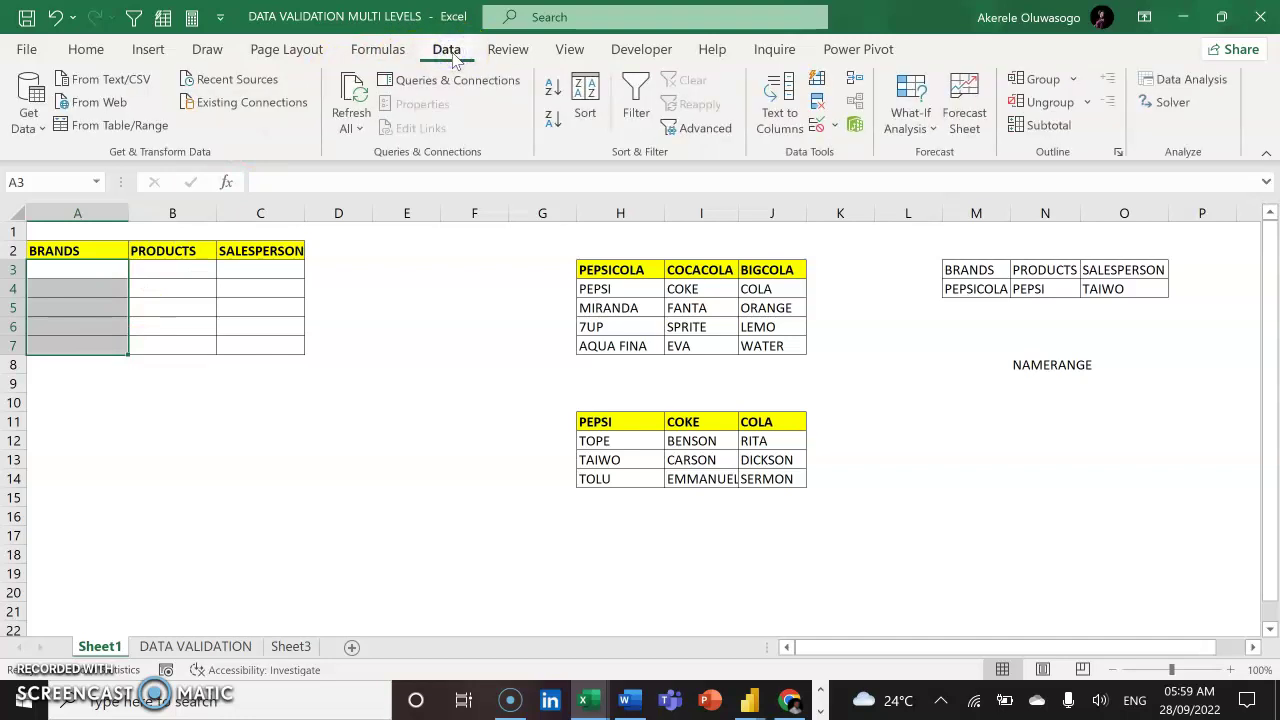
{"action": "left_click", "coordinate": [818, 128]}
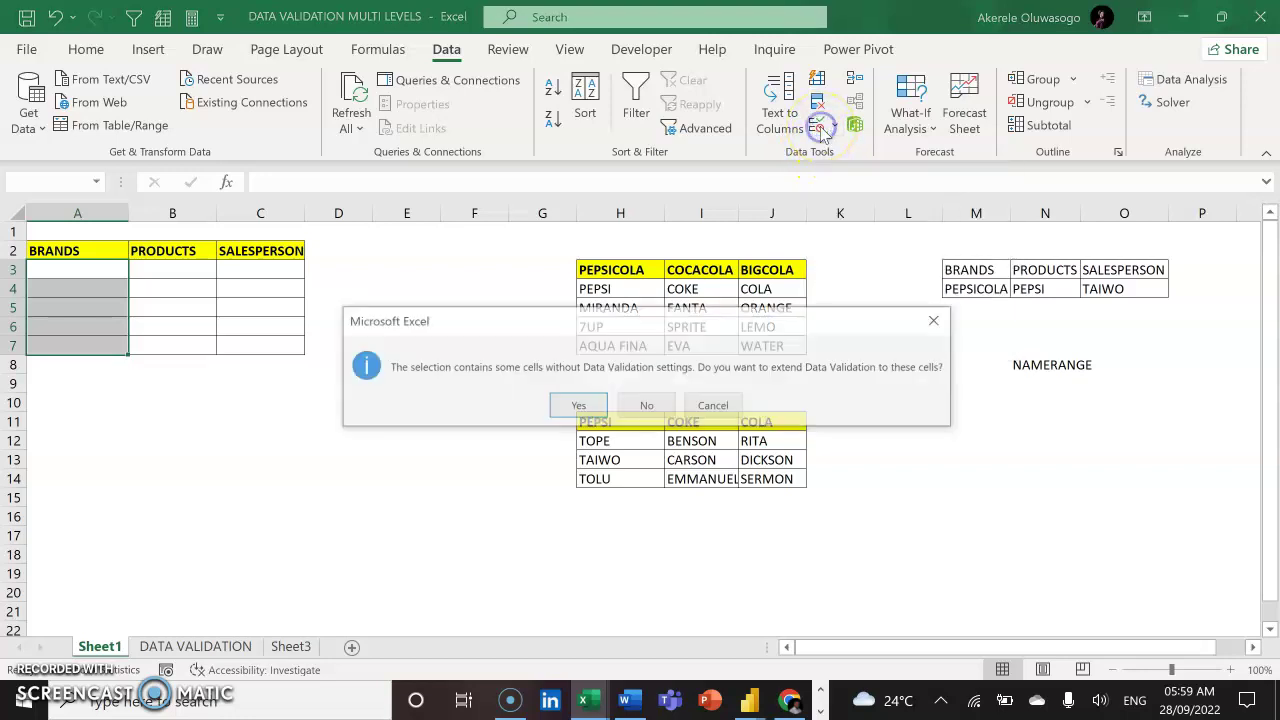
{"action": "left_click", "coordinate": [579, 406]}
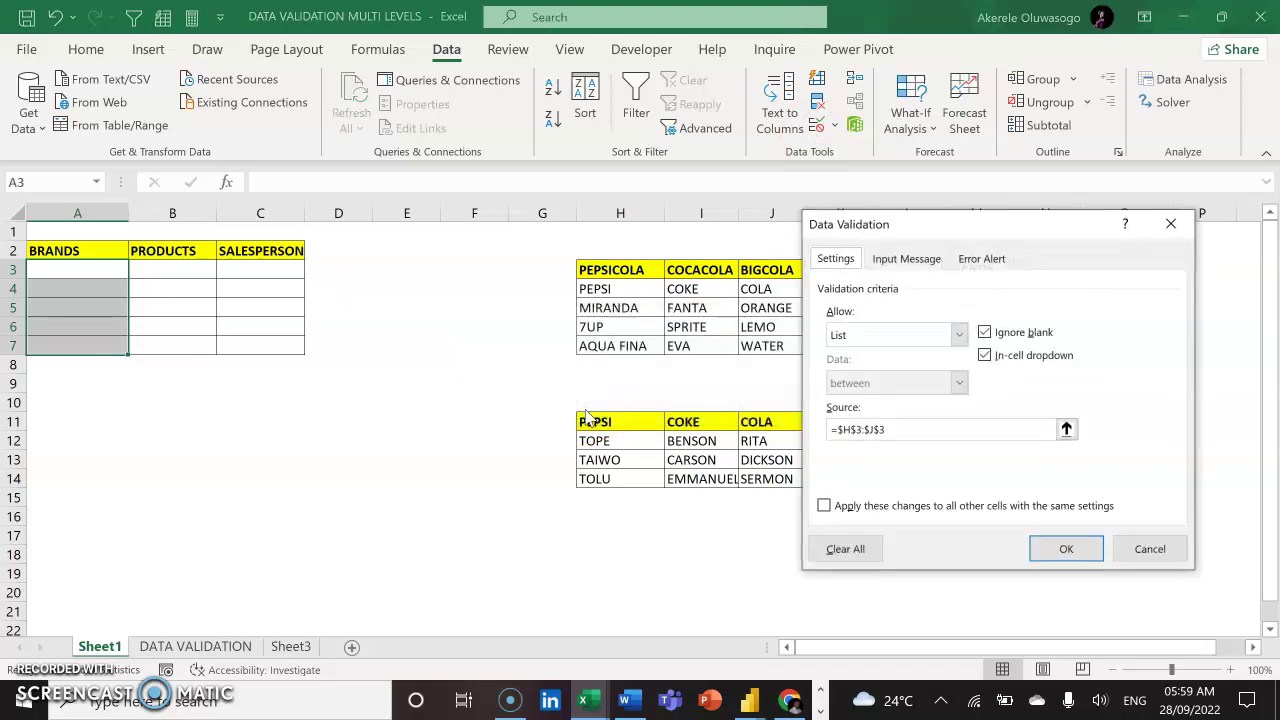
{"action": "left_click", "coordinate": [838, 262]}
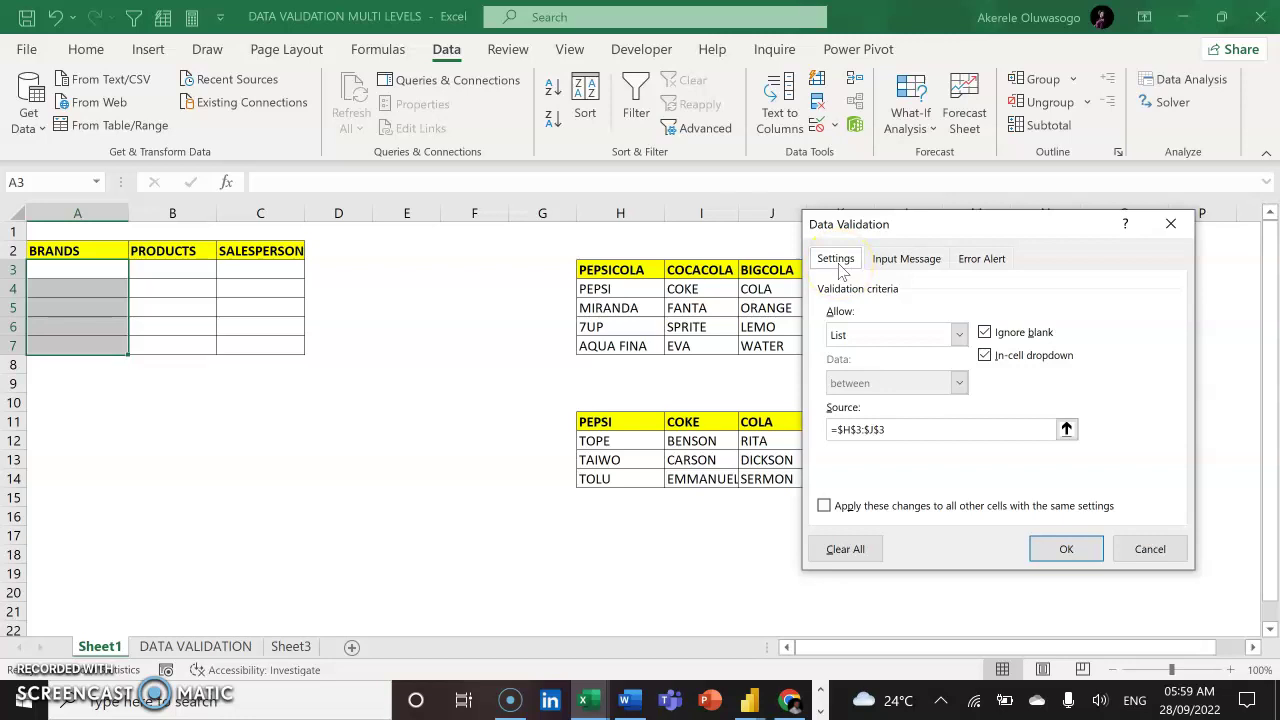
{"action": "left_click", "coordinate": [900, 260]}
{"action": "left_click", "coordinate": [985, 258]}
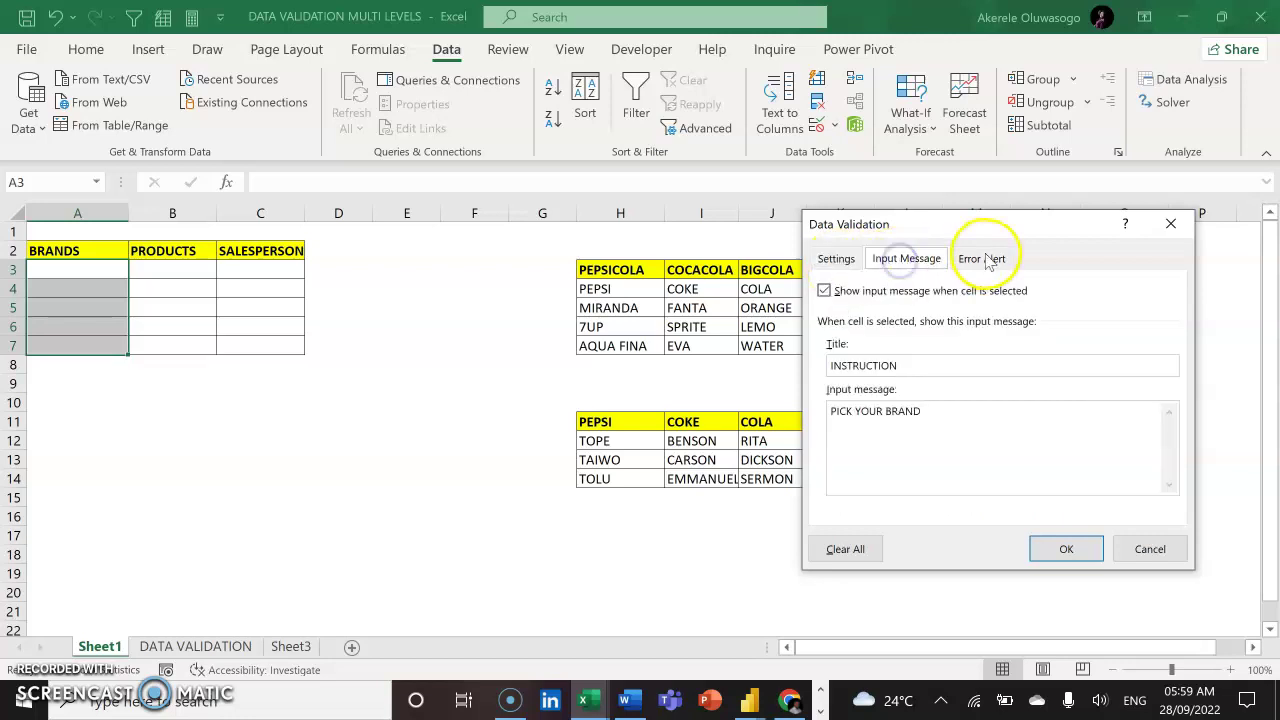
{"action": "left_click", "coordinate": [840, 260]}
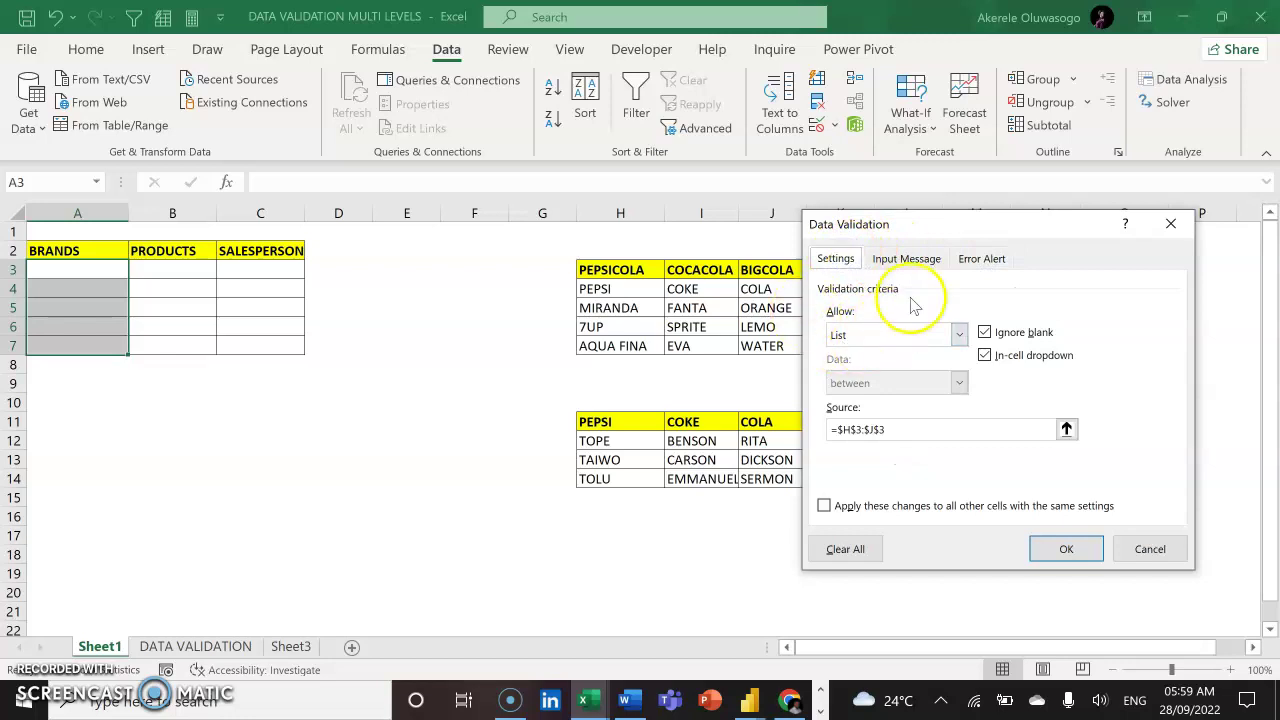
Allow a List in the BRANDS validation and replace its source with the brand headers, =$H$3:$J$3.
{"action": "left_click", "coordinate": [960, 336]}
{"action": "left_click", "coordinate": [880, 400]}
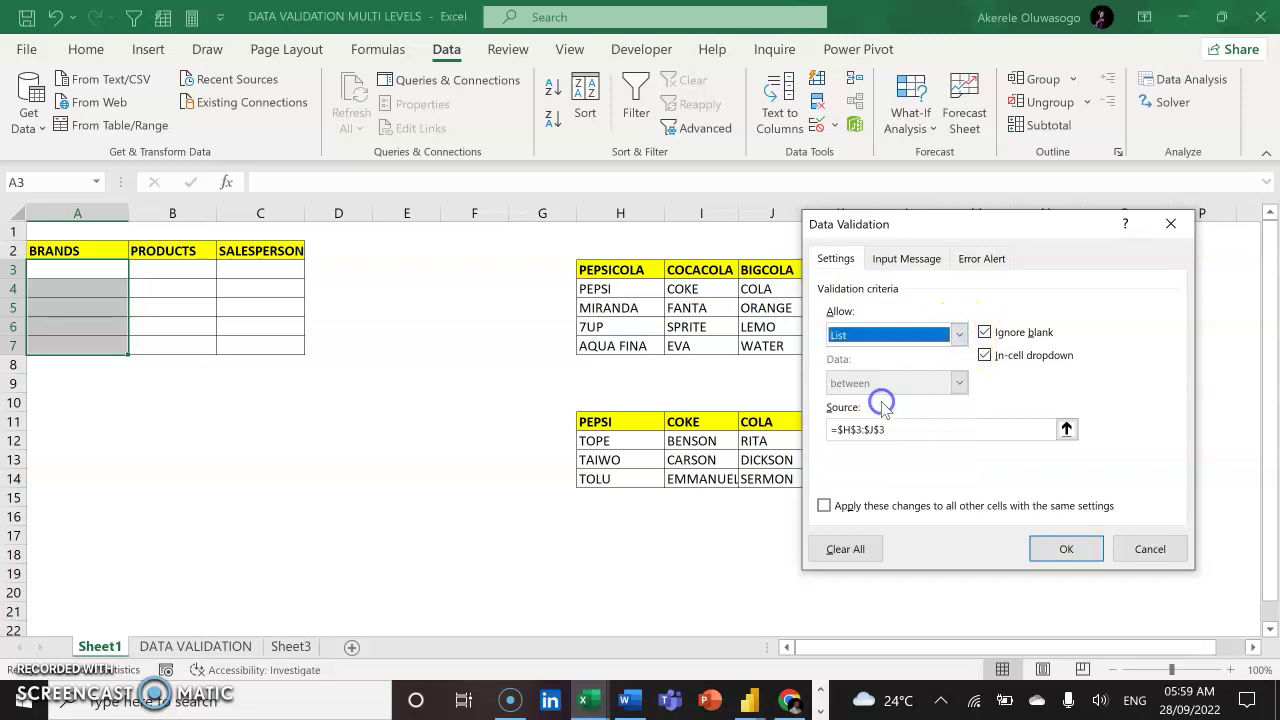
{"action": "left_click", "coordinate": [900, 428]}
{"action": "key", "text": "BackSpace"}
{"action": "key", "text": "BackSpace"}
{"action": "key", "text": "BackSpace"}
{"action": "key", "text": "BackSpace"}
{"action": "key", "text": "BackSpace"}
{"action": "key", "text": "BackSpace"}
{"action": "key", "text": "BackSpace"}
{"action": "key", "text": "BackSpace"}
{"action": "key", "text": "BackSpace"}
{"action": "key", "text": "BackSpace"}
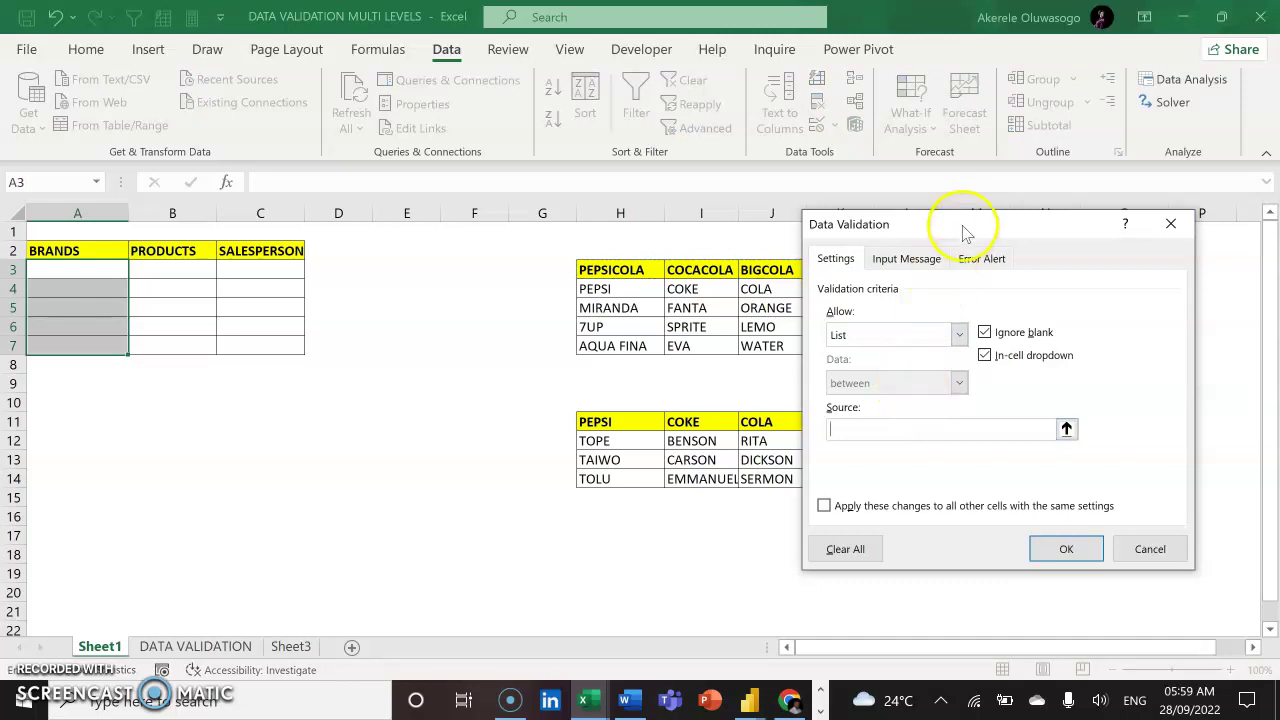
{"action": "left_click_drag", "start_coordinate": [966, 229], "coordinate": [921, 359]}
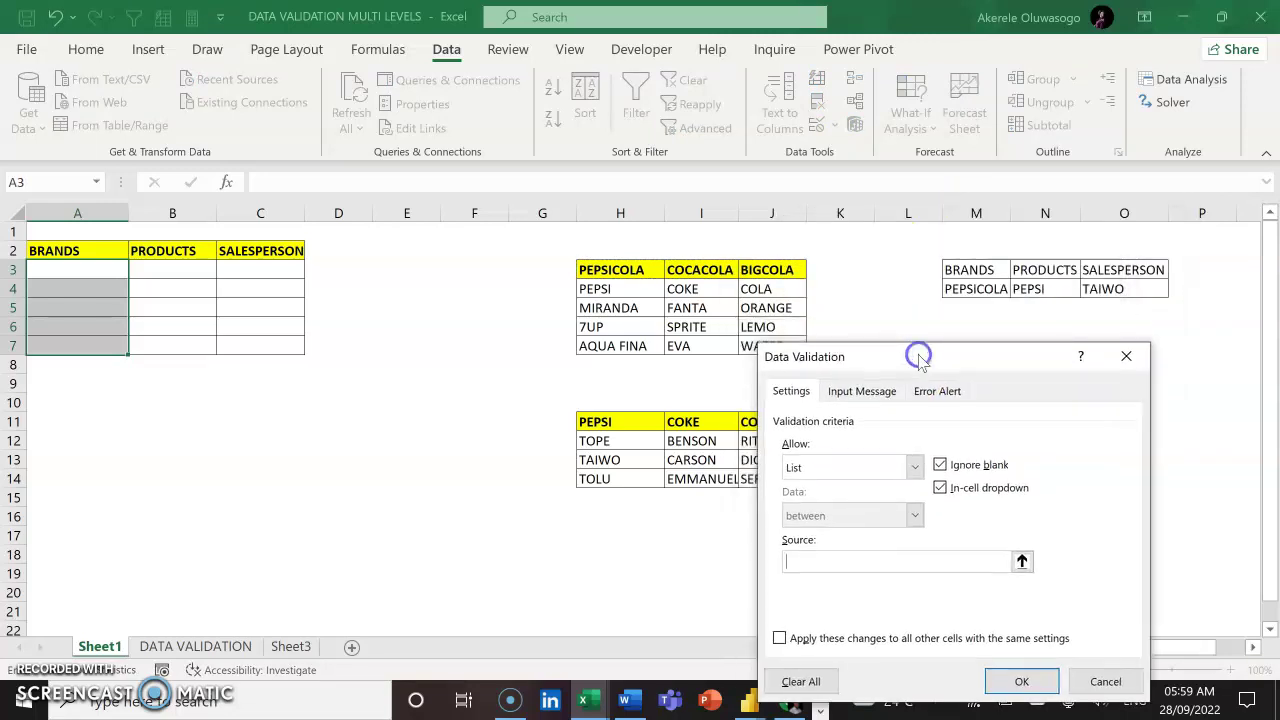
{"action": "left_click_drag", "start_coordinate": [629, 269], "coordinate": [750, 272]}
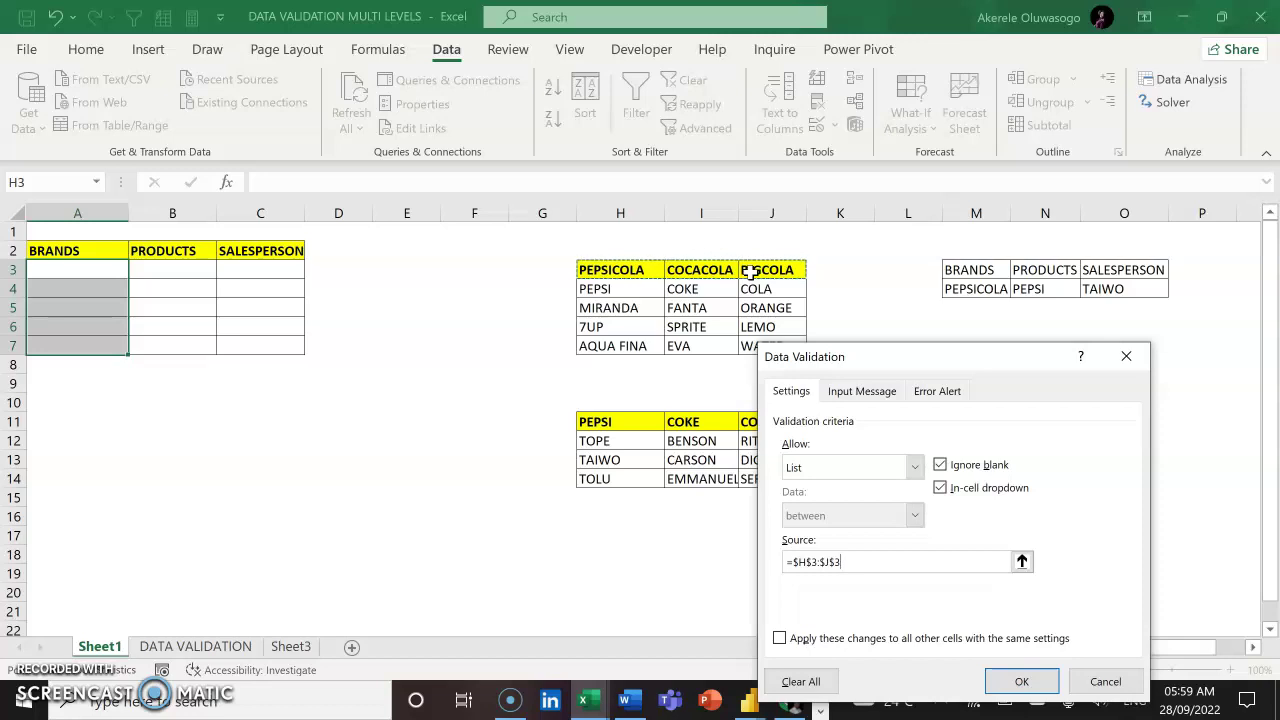
Rewrite the BRANDS validation's input message as PICK YOUR BRAND, keeping the title INSTRUCTION.
{"action": "left_click", "coordinate": [874, 394]}
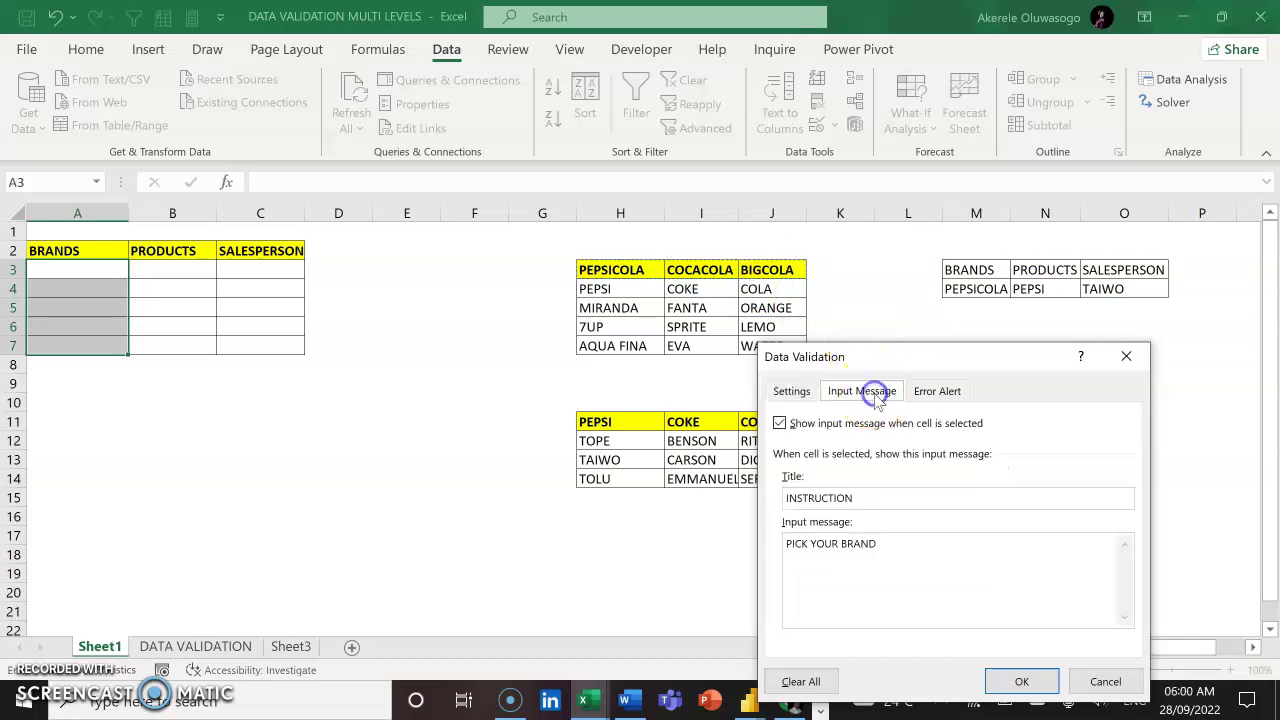
{"action": "left_click_drag", "start_coordinate": [894, 355], "coordinate": [917, 193]}
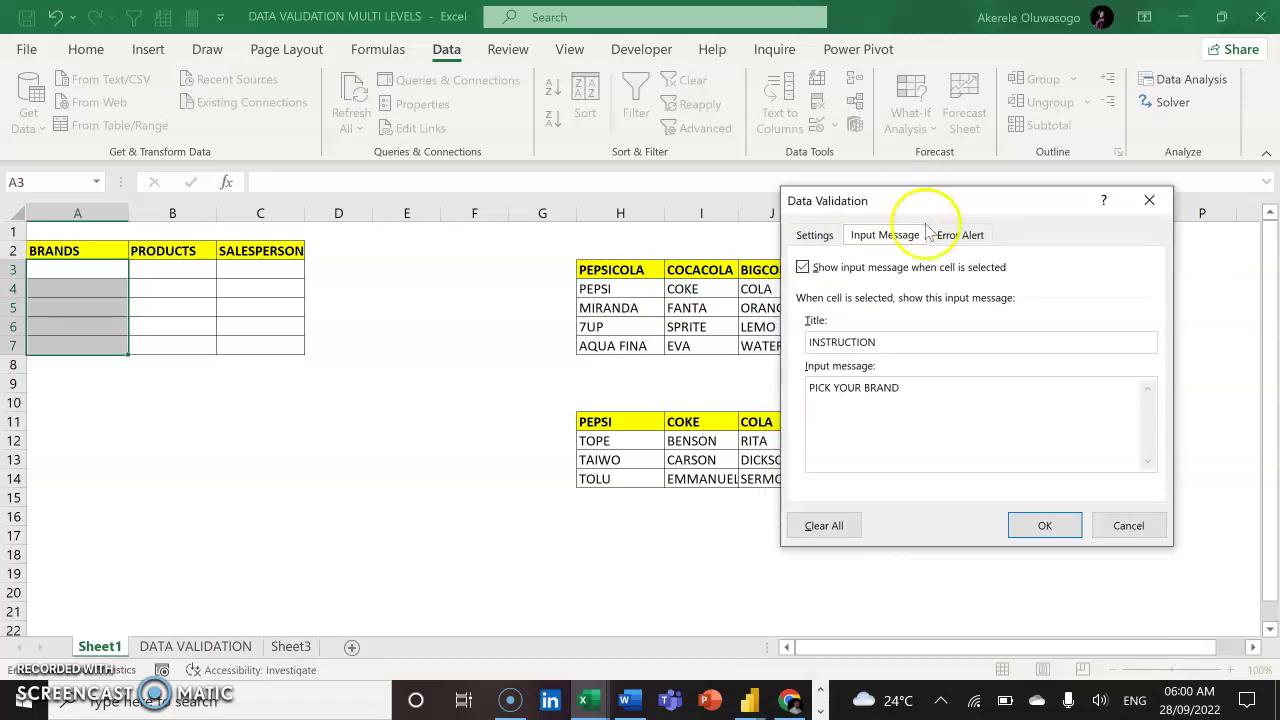
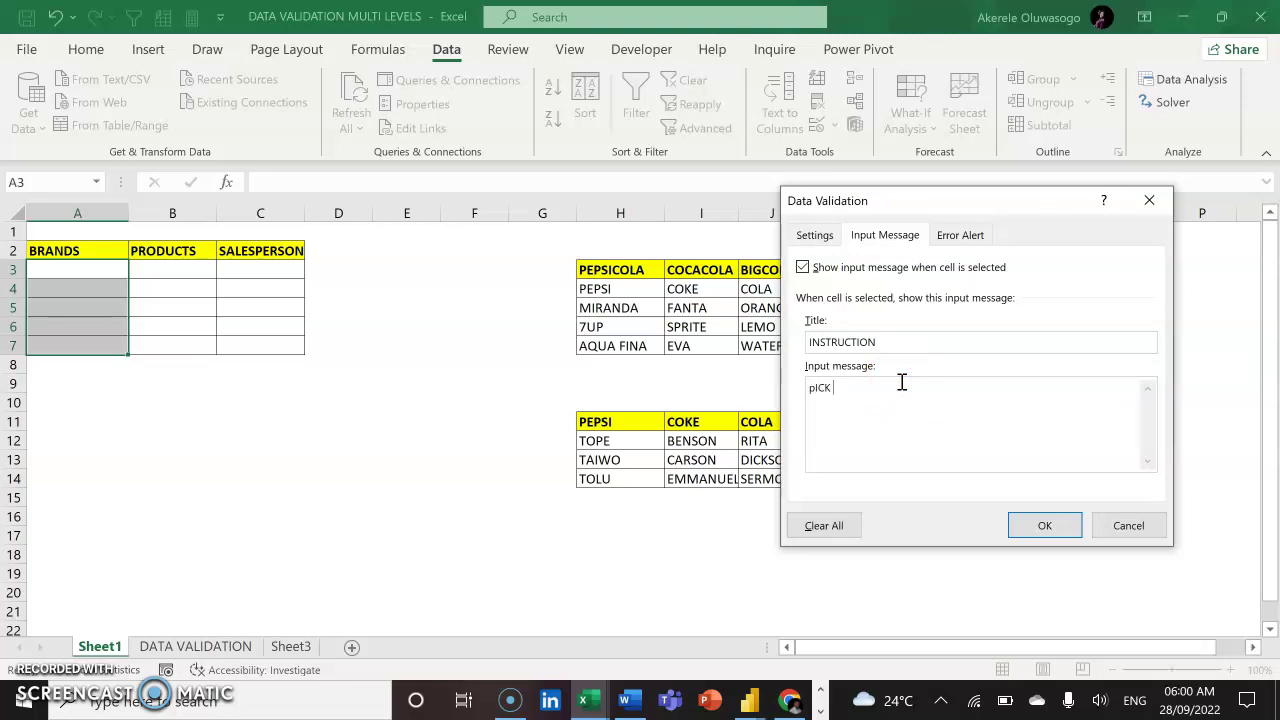
{"action": "key", "text": "BackSpace"}
{"action": "key", "text": "BackSpace"}
{"action": "key", "text": "BackSpace"}
{"action": "key", "text": "BackSpace"}
{"action": "type", "text": "PICK YOUR BRAND"}
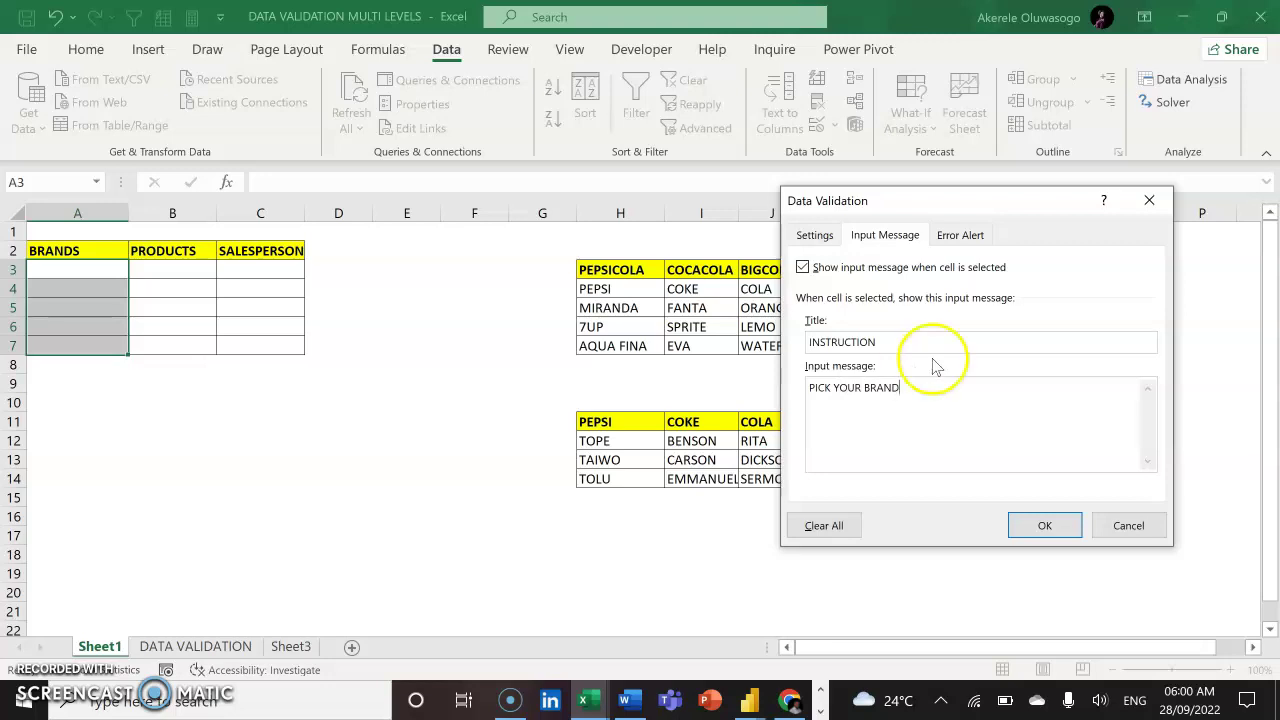
Re-enter CAUTION as the title of the BRANDS validation's error alert.
{"action": "left_click", "coordinate": [972, 240]}
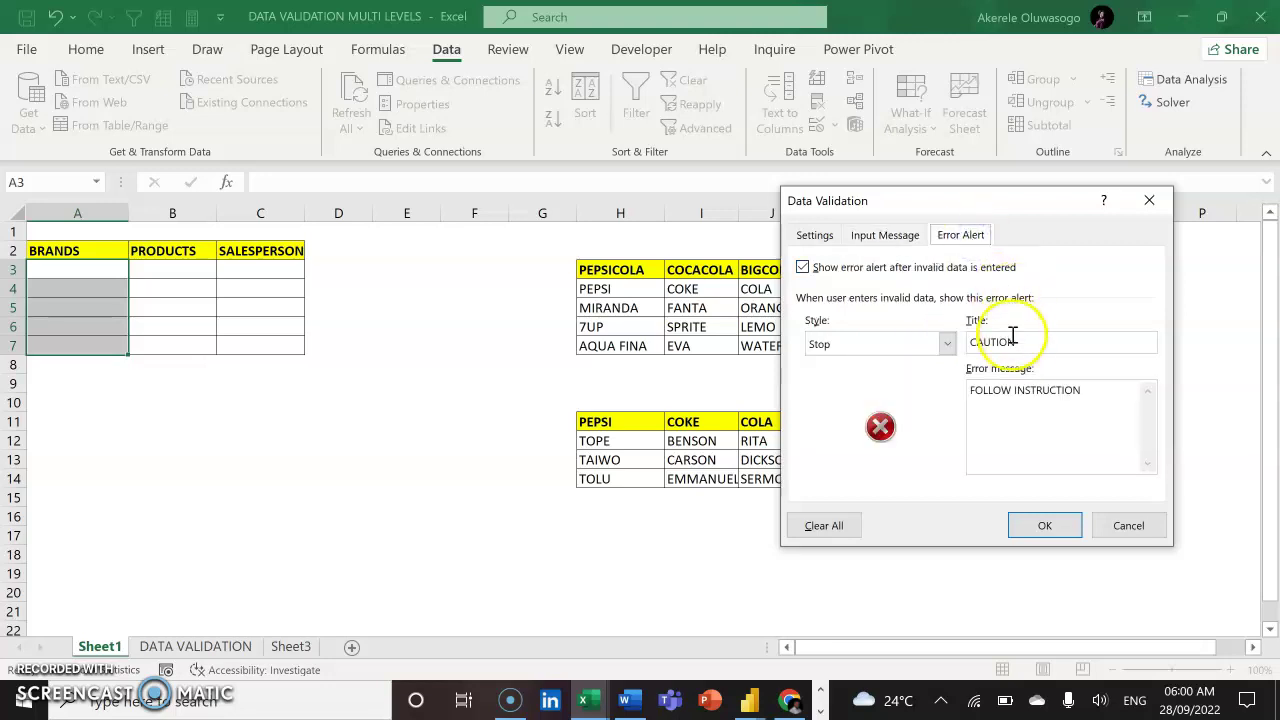
{"action": "key", "text": "BackSpace"}
{"action": "key", "text": "BackSpace"}
{"action": "key", "text": "BackSpace"}
{"action": "key", "text": "BackSpace"}
{"action": "key", "text": "BackSpace"}
{"action": "key", "text": "BackSpace"}
{"action": "key", "text": "BackSpace"}
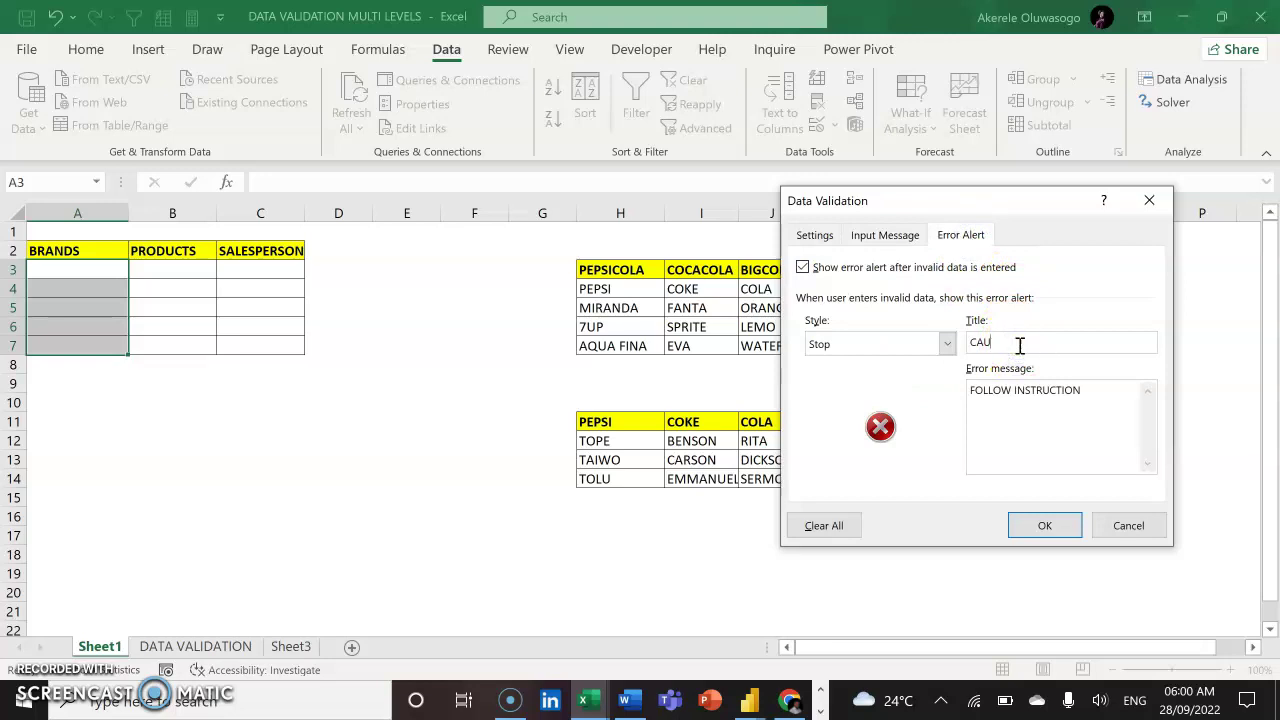
{"action": "type", "text": "CAUTION"}
Replace the error message with FOLLOW INSTRUCTION and apply the validation to the BRANDS cells.
{"action": "left_click", "coordinate": [1051, 388]}
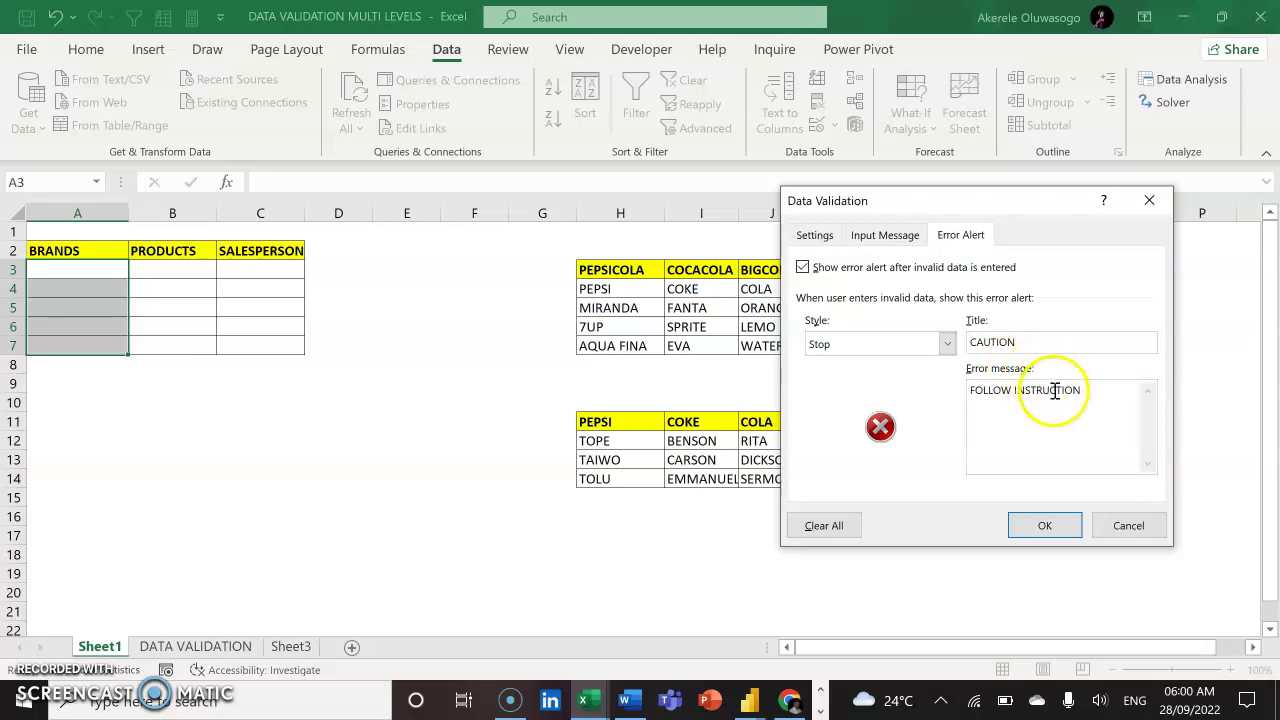
{"action": "left_click", "coordinate": [1088, 391]}
{"action": "key", "text": "BackSpace"}
{"action": "key", "text": "BackSpace"}
{"action": "key", "text": "BackSpace"}
{"action": "key", "text": "BackSpace"}
{"action": "key", "text": "BackSpace"}
{"action": "key", "text": "BackSpace"}
{"action": "key", "text": "BackSpace"}
{"action": "key", "text": "BackSpace"}
{"action": "key", "text": "BackSpace"}
{"action": "key", "text": "BackSpace"}
{"action": "key", "text": "BackSpace"}
{"action": "key", "text": "BackSpace"}
{"action": "key", "text": "BackSpace"}
{"action": "key", "text": "BackSpace"}
{"action": "key", "text": "BackSpace"}
{"action": "key", "text": "BackSpace"}
{"action": "key", "text": "BackSpace"}
{"action": "key", "text": "BackSpace"}
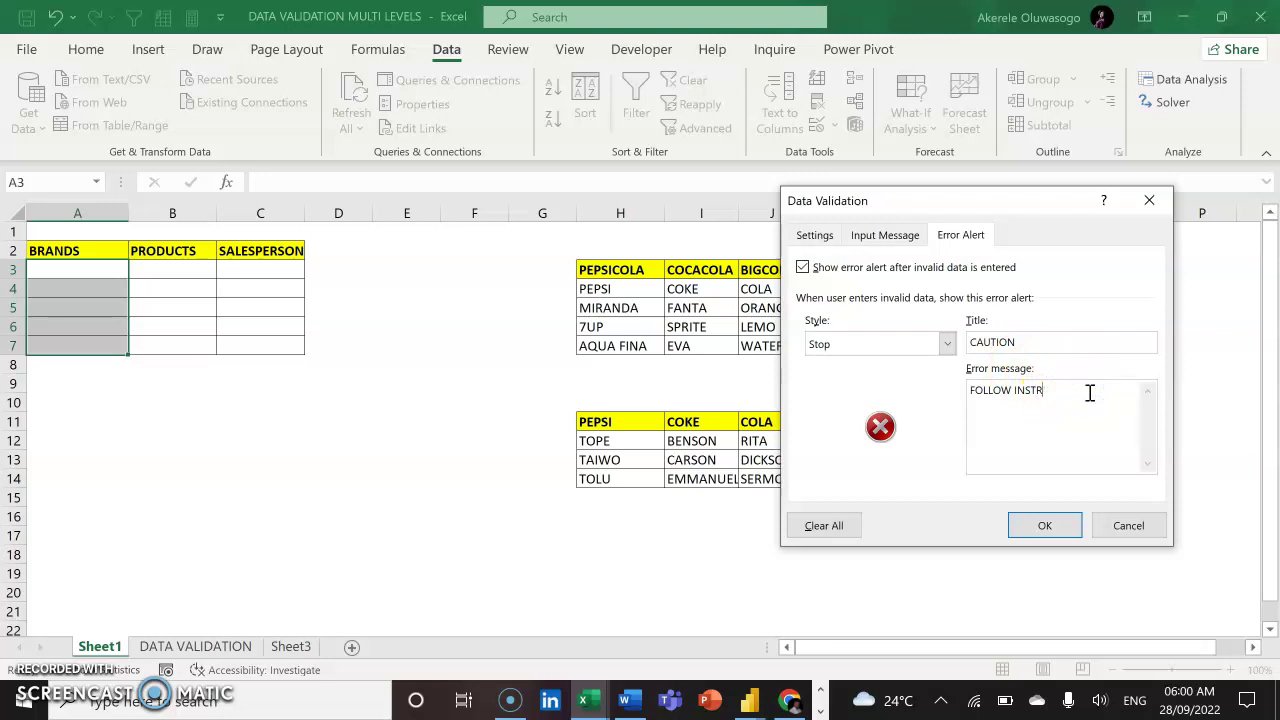
{"action": "type", "text": "FOLLOW INSTRUCTION"}
{"action": "left_click", "coordinate": [1054, 527]}
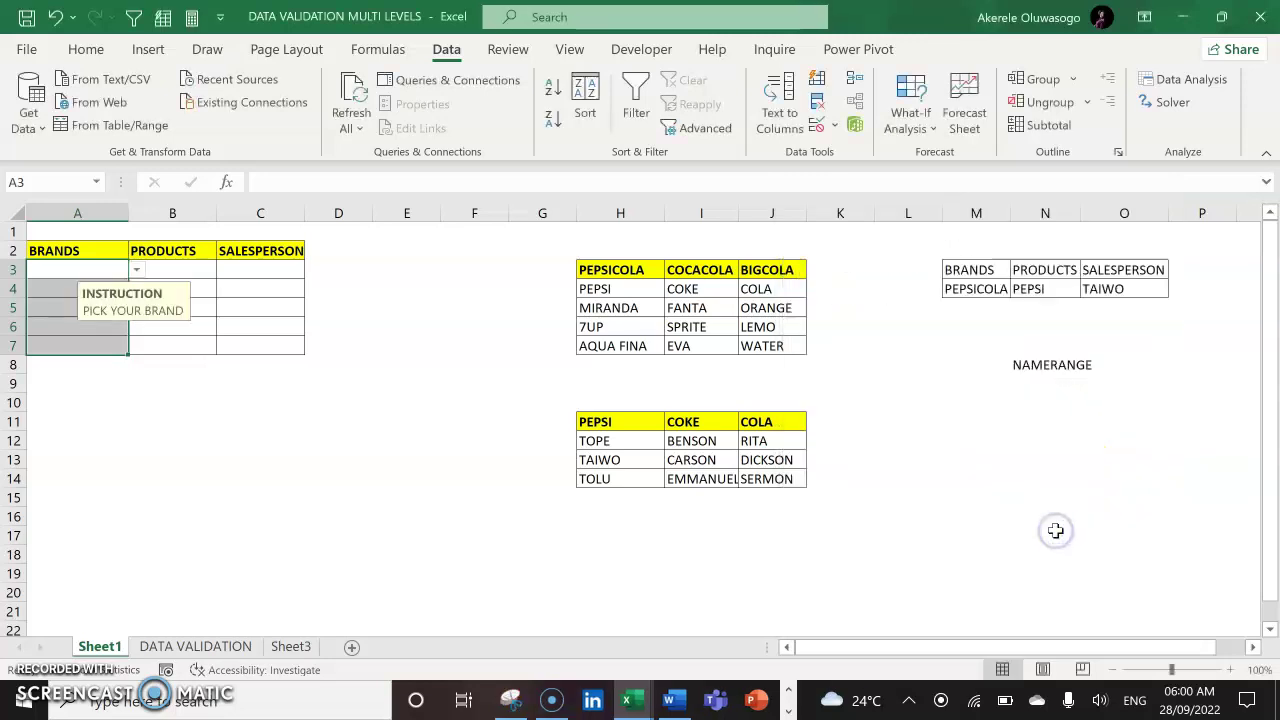
Check the brand list in A3 and test the validation by entering the unlisted brand GUINESS.
{"action": "left_click", "coordinate": [88, 267]}
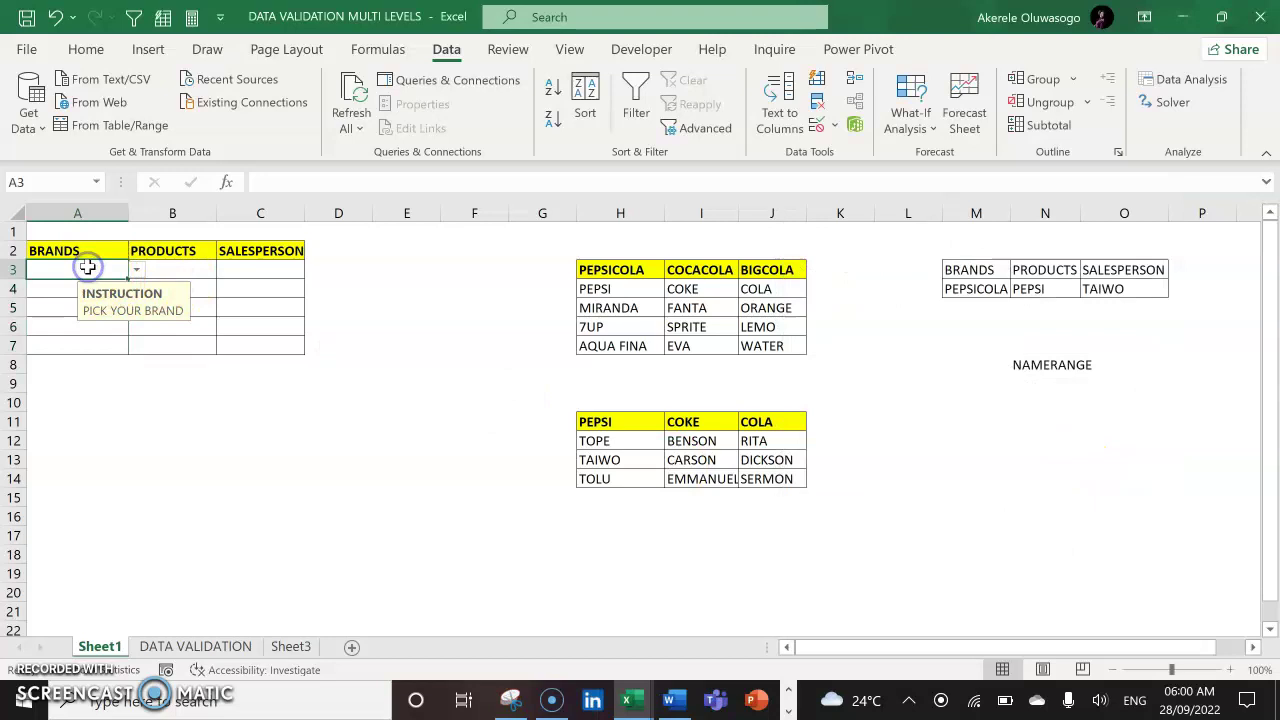
{"action": "left_click", "coordinate": [138, 272]}
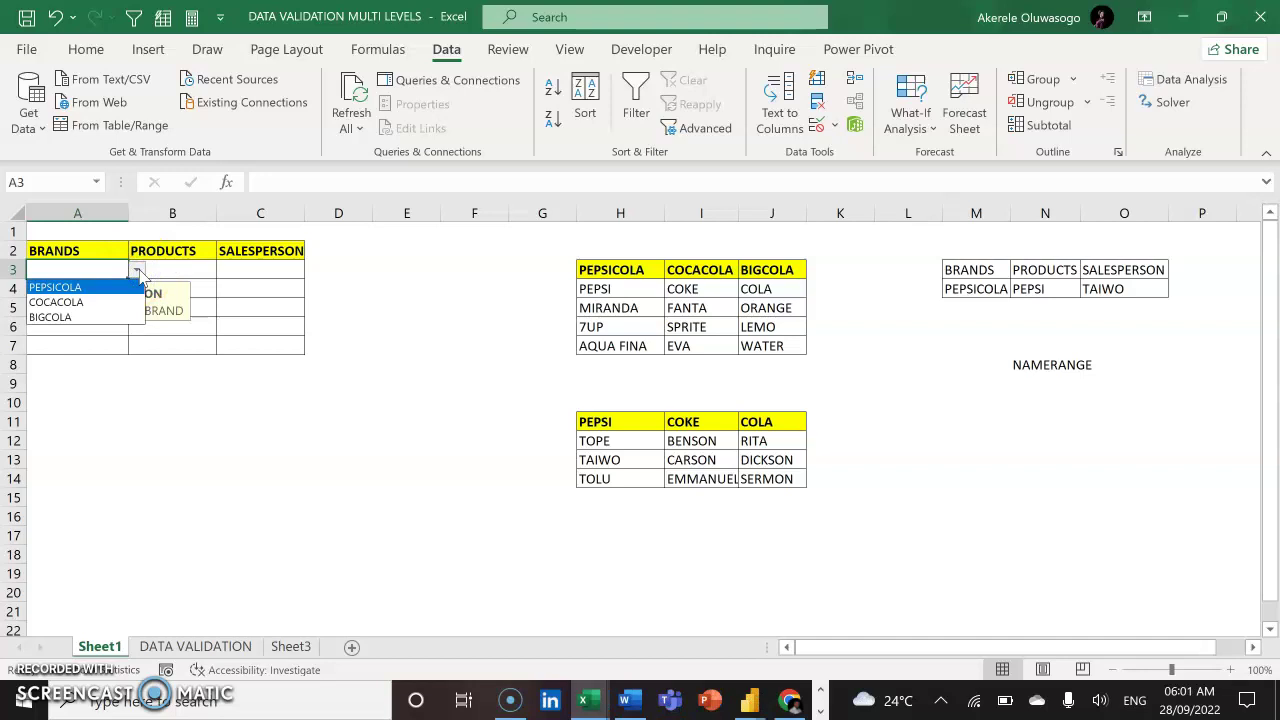
{"action": "left_click", "coordinate": [86, 266]}
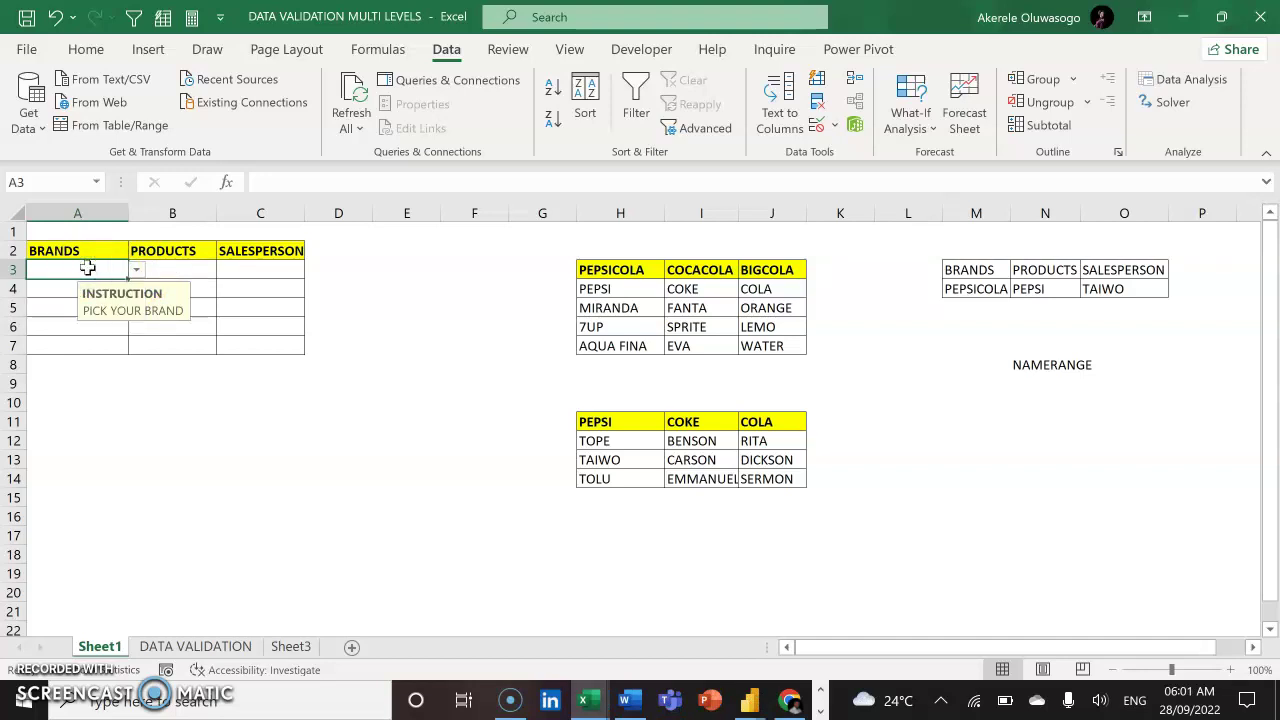
{"action": "type", "text": "GUIN"}
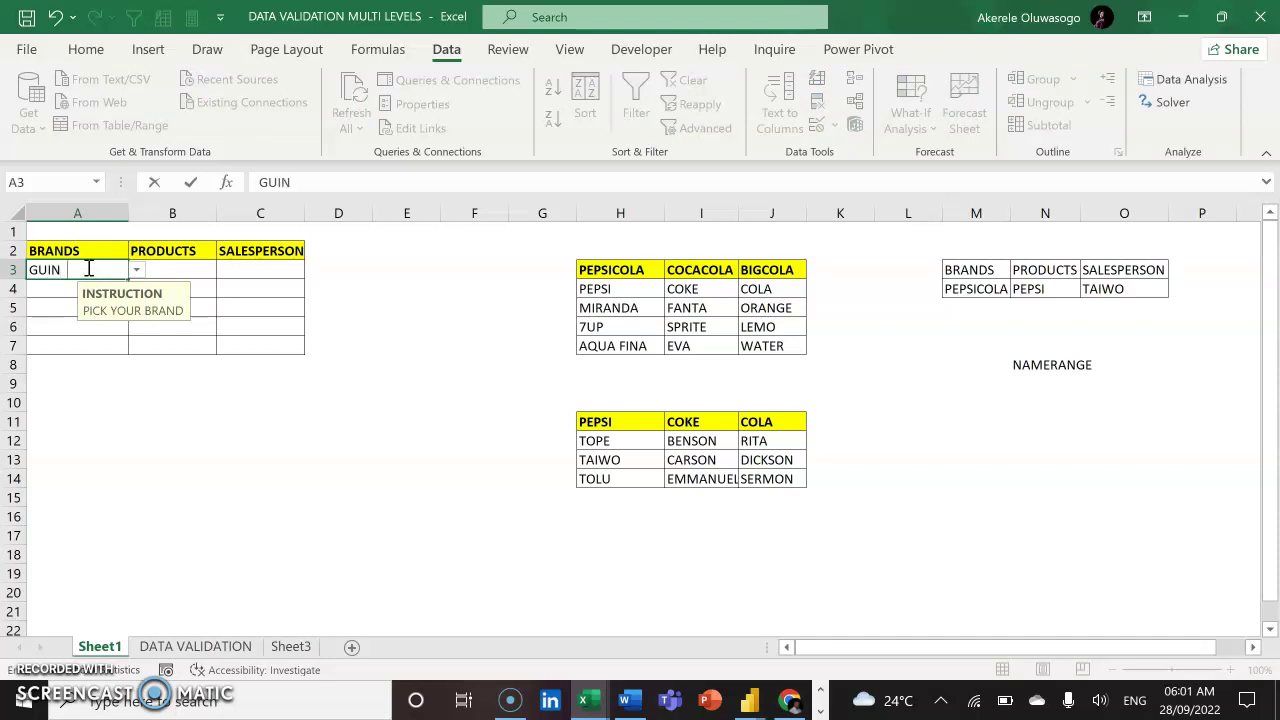
{"action": "type", "text": "ESS"}
{"action": "key", "text": "Return"}
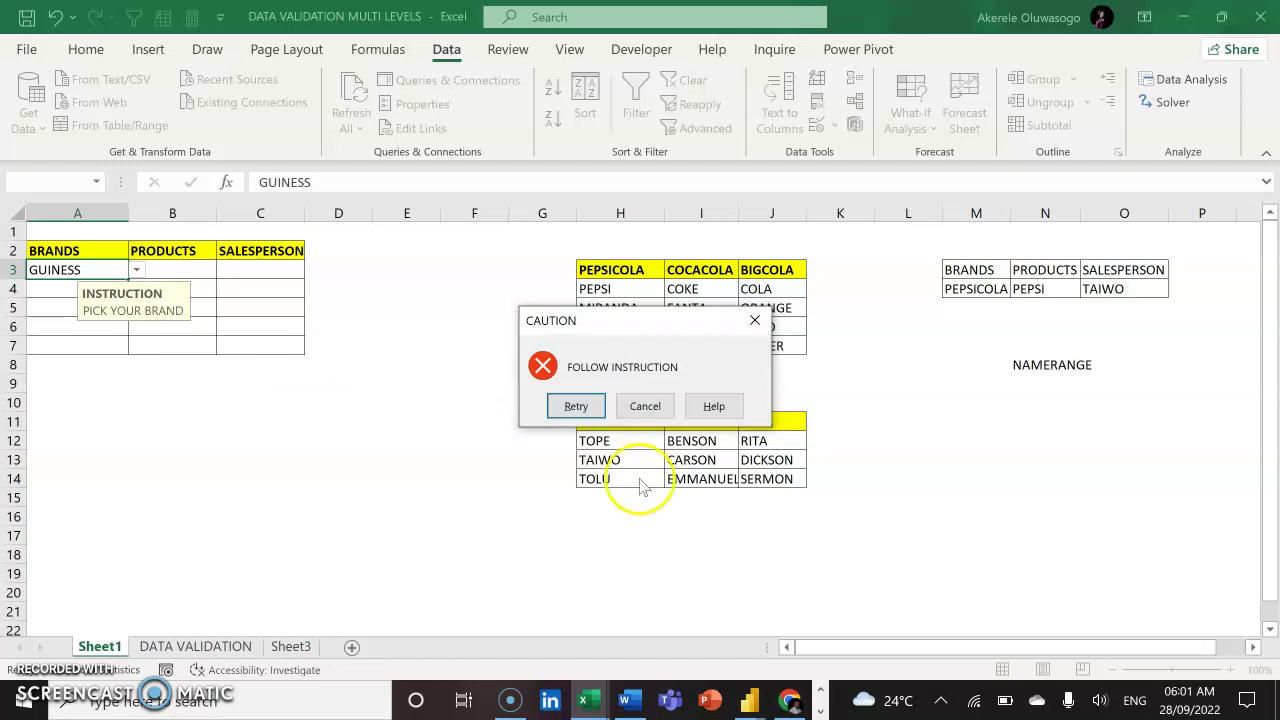
{"action": "left_click", "coordinate": [670, 405]}
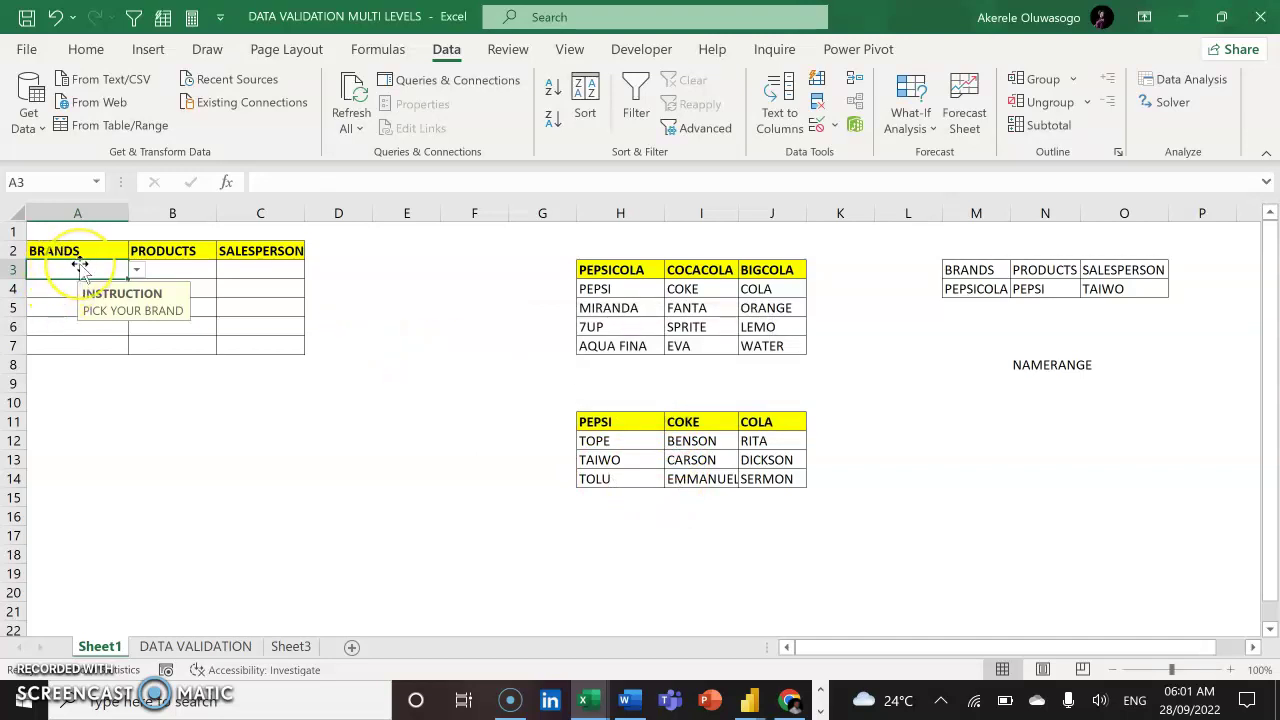
{"action": "left_click", "coordinate": [136, 270]}
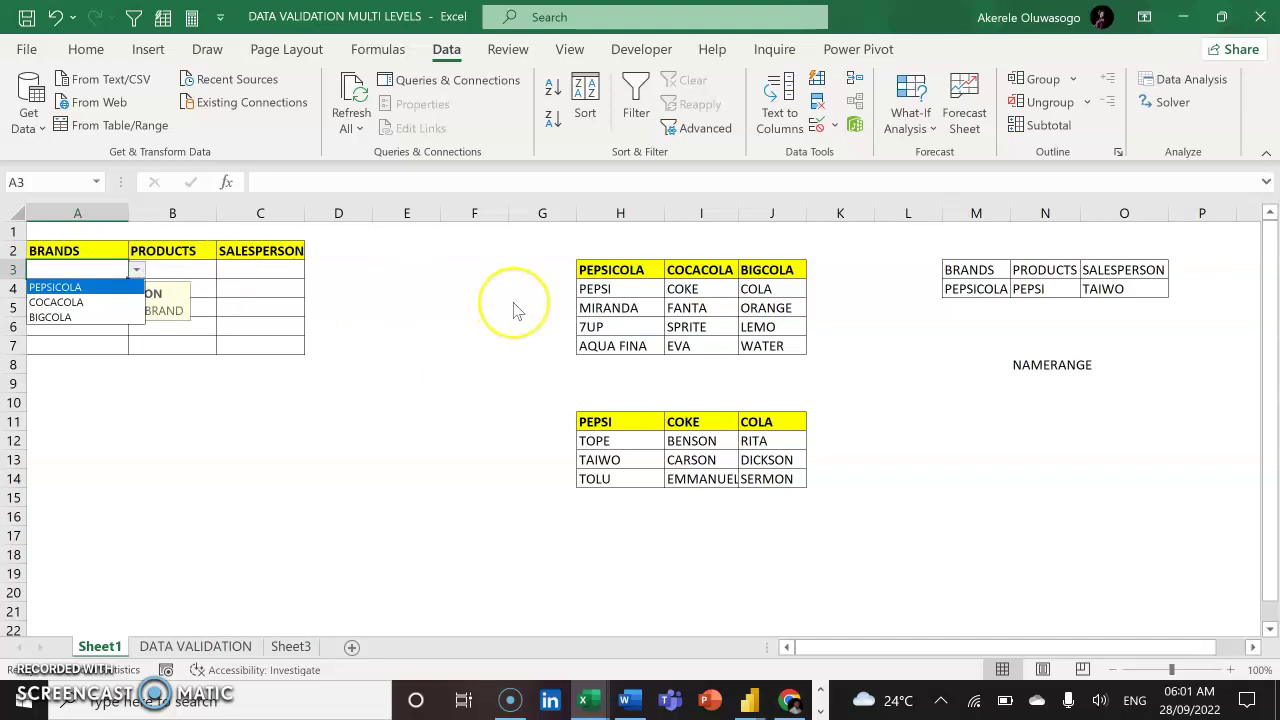
Open the data validation settings for the PRODUCTS cells B3:B7, extending validation to all selected cells.
{"action": "left_click", "coordinate": [204, 270]}
{"action": "left_click", "coordinate": [204, 270]}
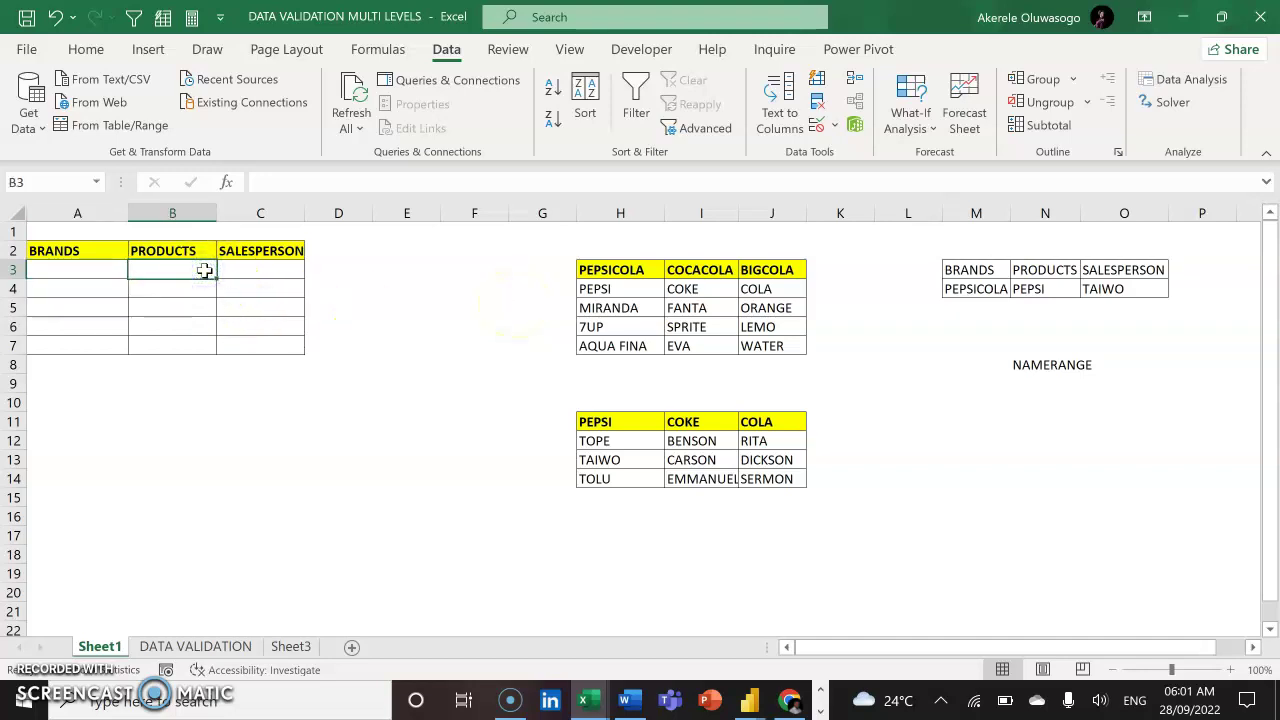
{"action": "left_click_drag", "start_coordinate": [204, 270], "coordinate": [204, 346]}
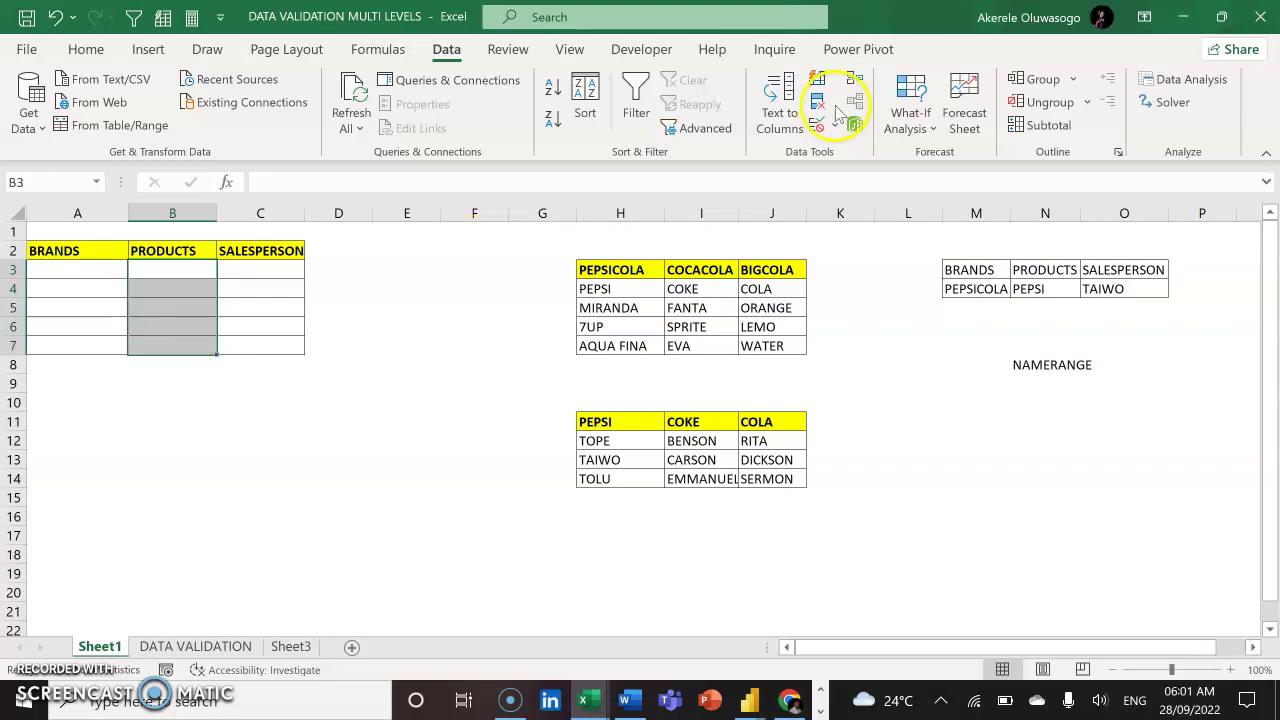
{"action": "left_click", "coordinate": [463, 63]}
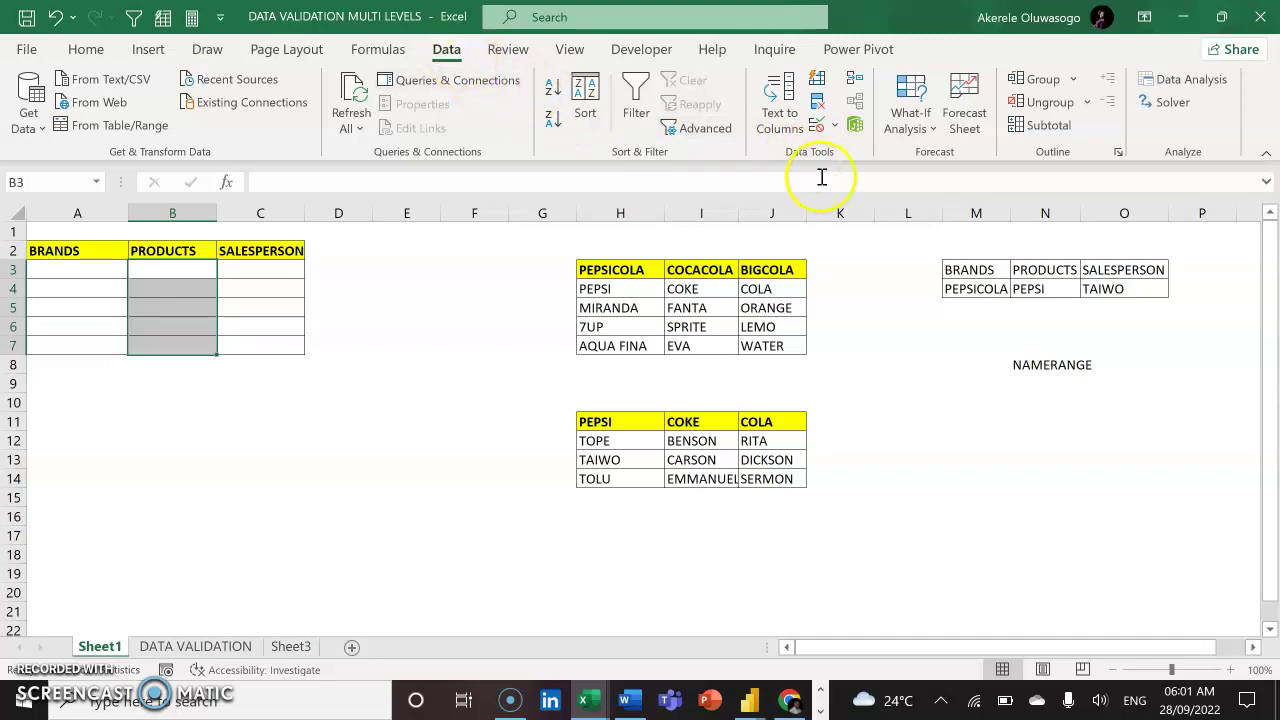
{"action": "left_click", "coordinate": [817, 128]}
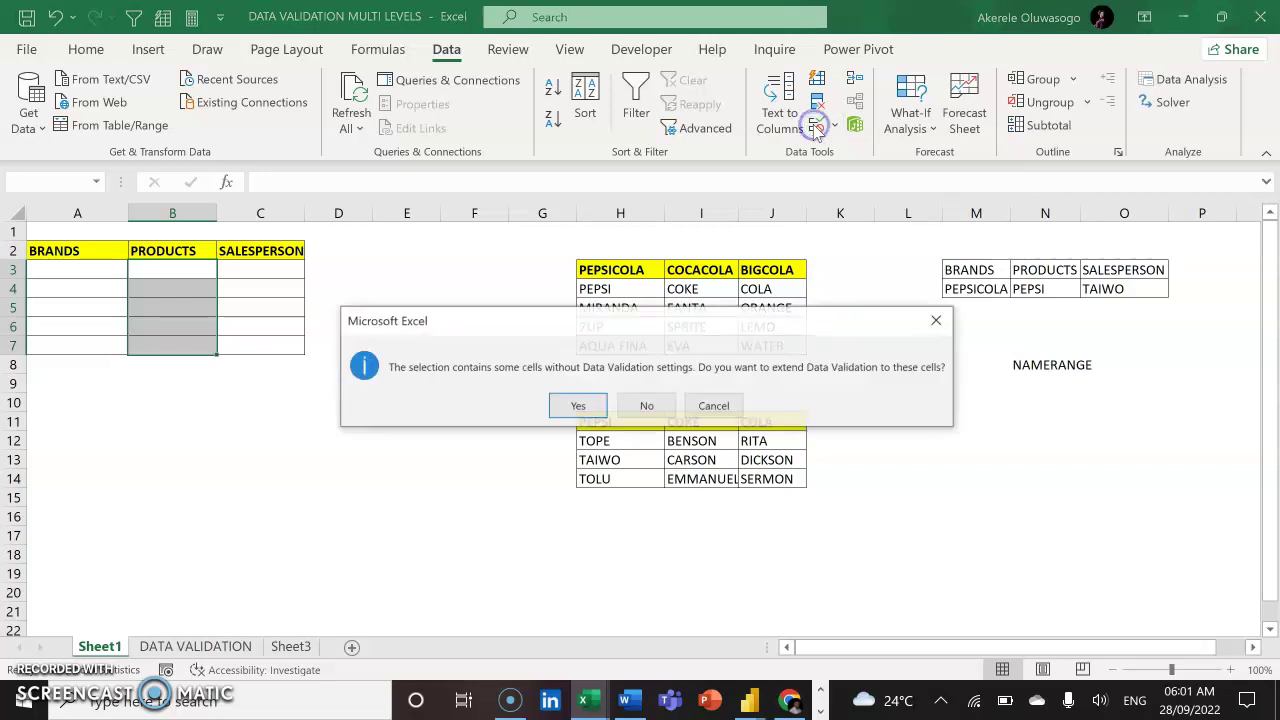
{"action": "left_click", "coordinate": [580, 406]}
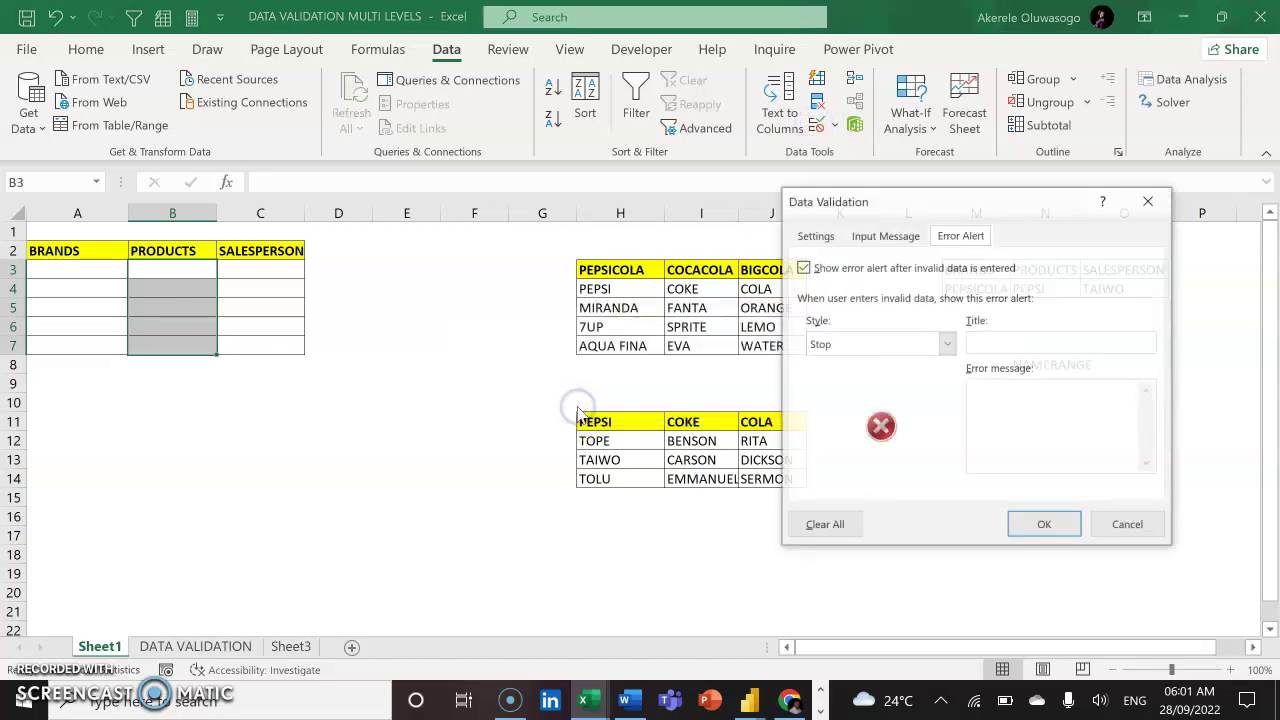
{"action": "left_click", "coordinate": [813, 238]}
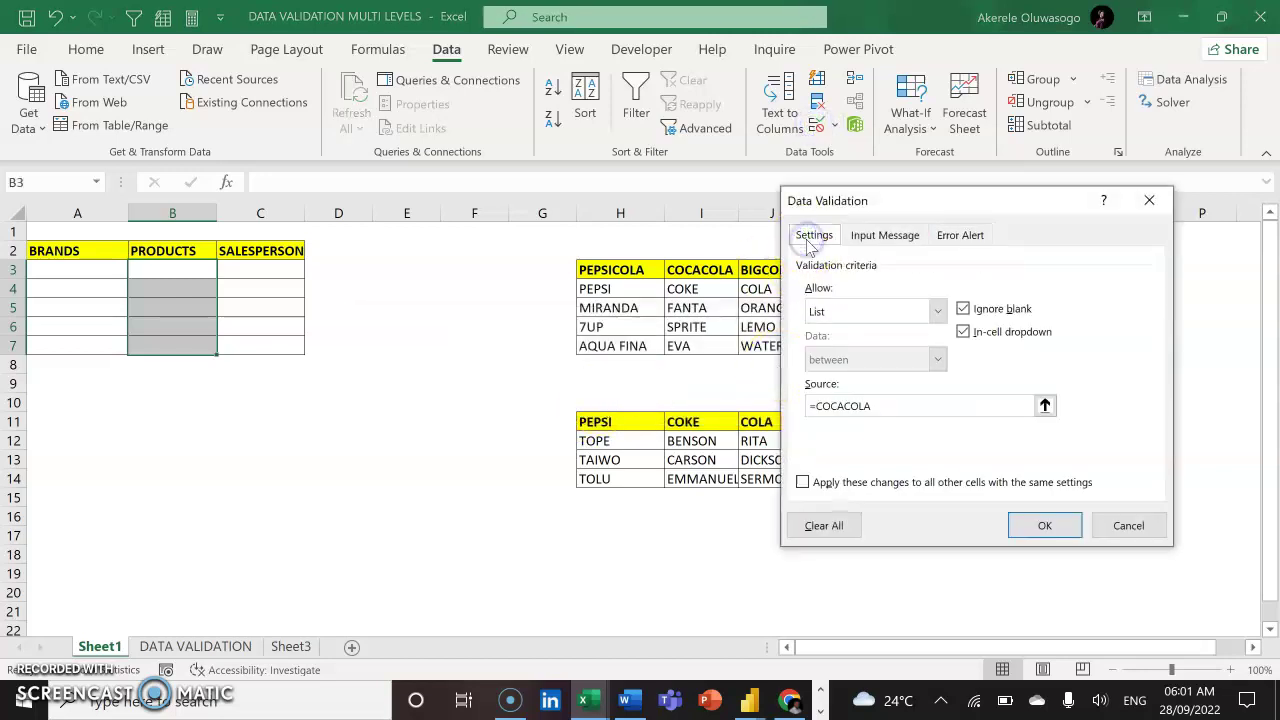
Clear the existing source of the PRODUCTS validation and allow a List.
{"action": "left_click", "coordinate": [896, 407]}
{"action": "key", "text": "BackSpace"}
{"action": "key", "text": "BackSpace"}
{"action": "key", "text": "BackSpace"}
{"action": "key", "text": "BackSpace"}
{"action": "key", "text": "BackSpace"}
{"action": "key", "text": "BackSpace"}
{"action": "key", "text": "BackSpace"}
{"action": "key", "text": "BackSpace"}
{"action": "key", "text": "BackSpace"}
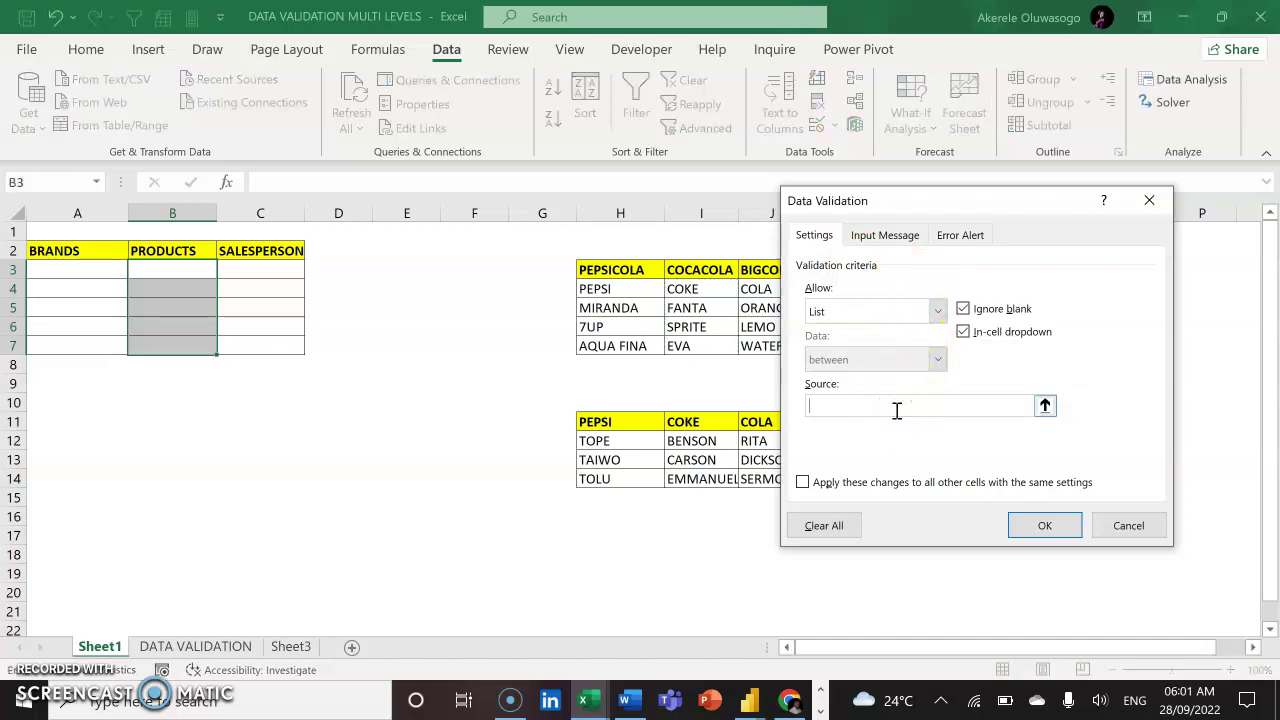
{"action": "left_click", "coordinate": [937, 312]}
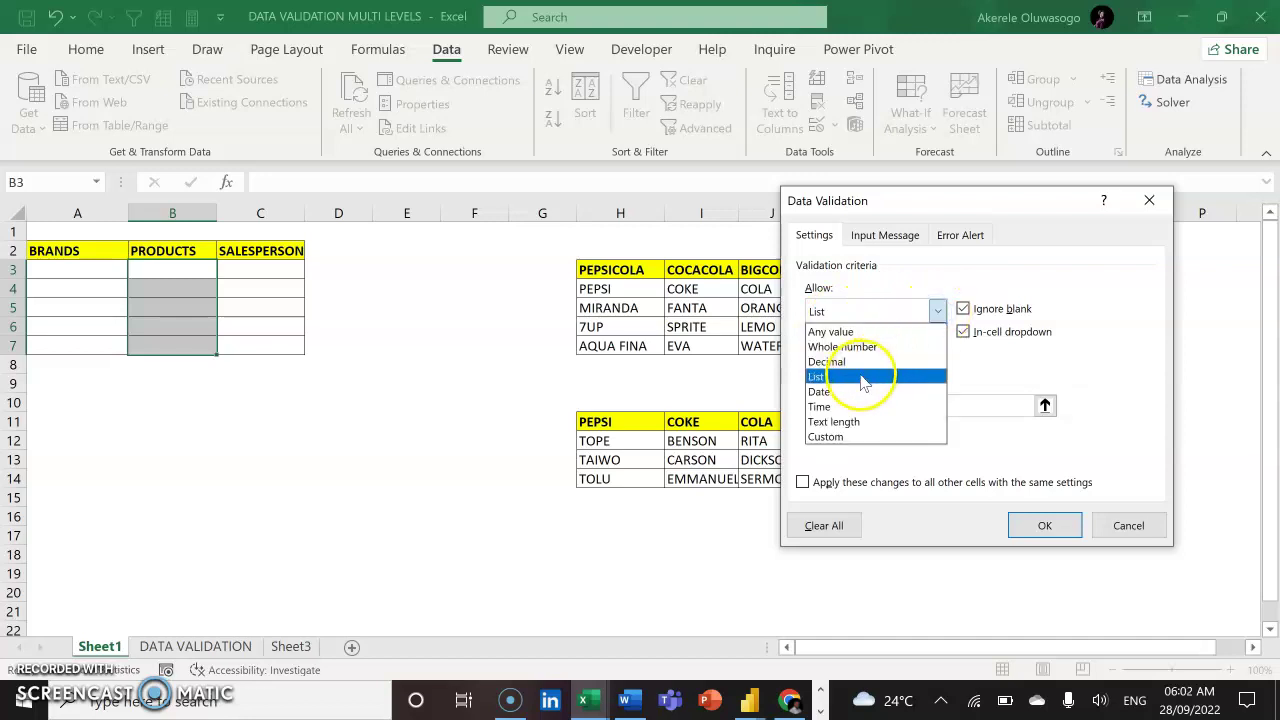
{"action": "left_click", "coordinate": [862, 376]}
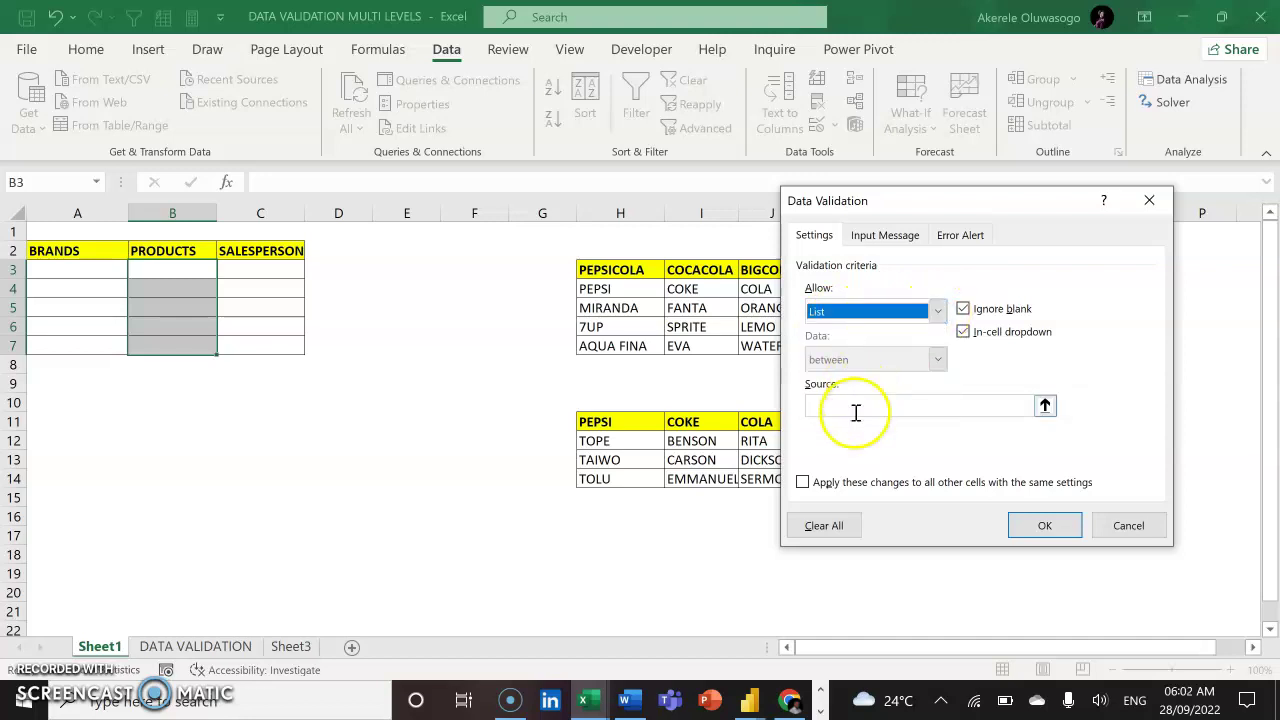
Set the PRODUCTS list source to =INDIRECT($A3), with only the column locked, and apply the validation.
{"action": "left_click", "coordinate": [860, 408]}
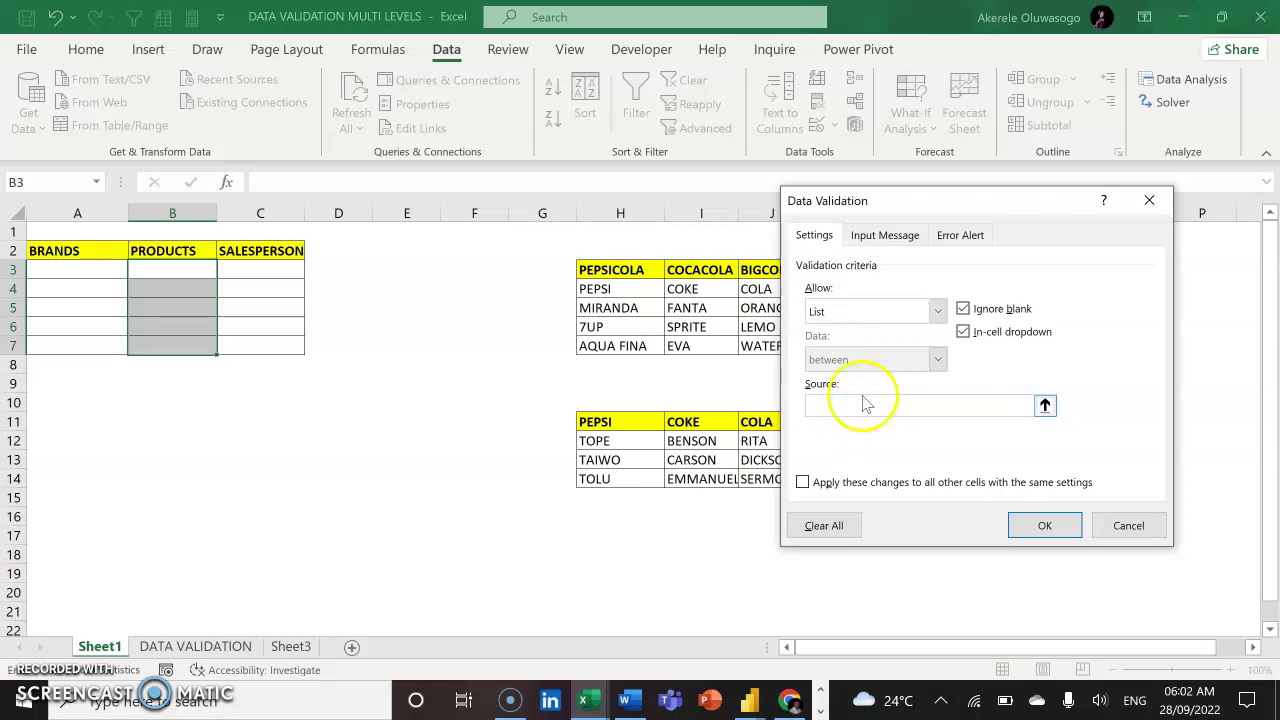
{"action": "left_click", "coordinate": [895, 203]}
{"action": "left_click_drag", "start_coordinate": [896, 203], "coordinate": [985, 190]}
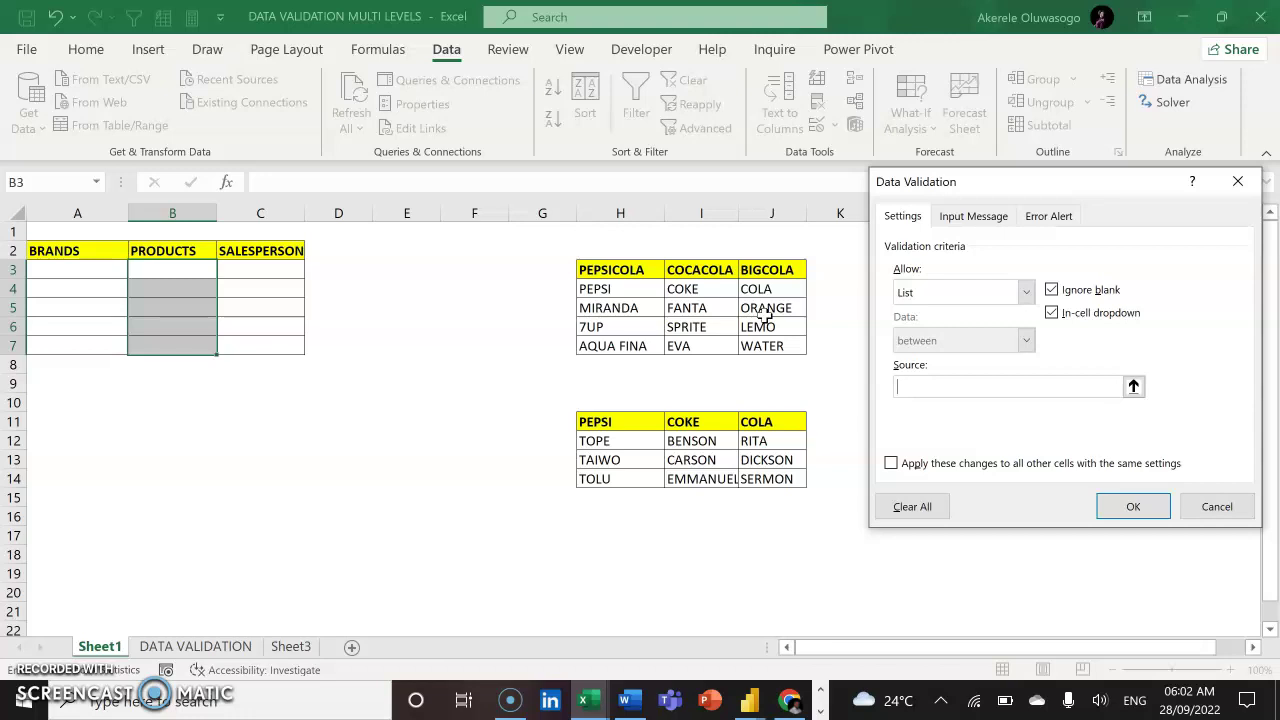
{"action": "type", "text": "=INDIRECT("}
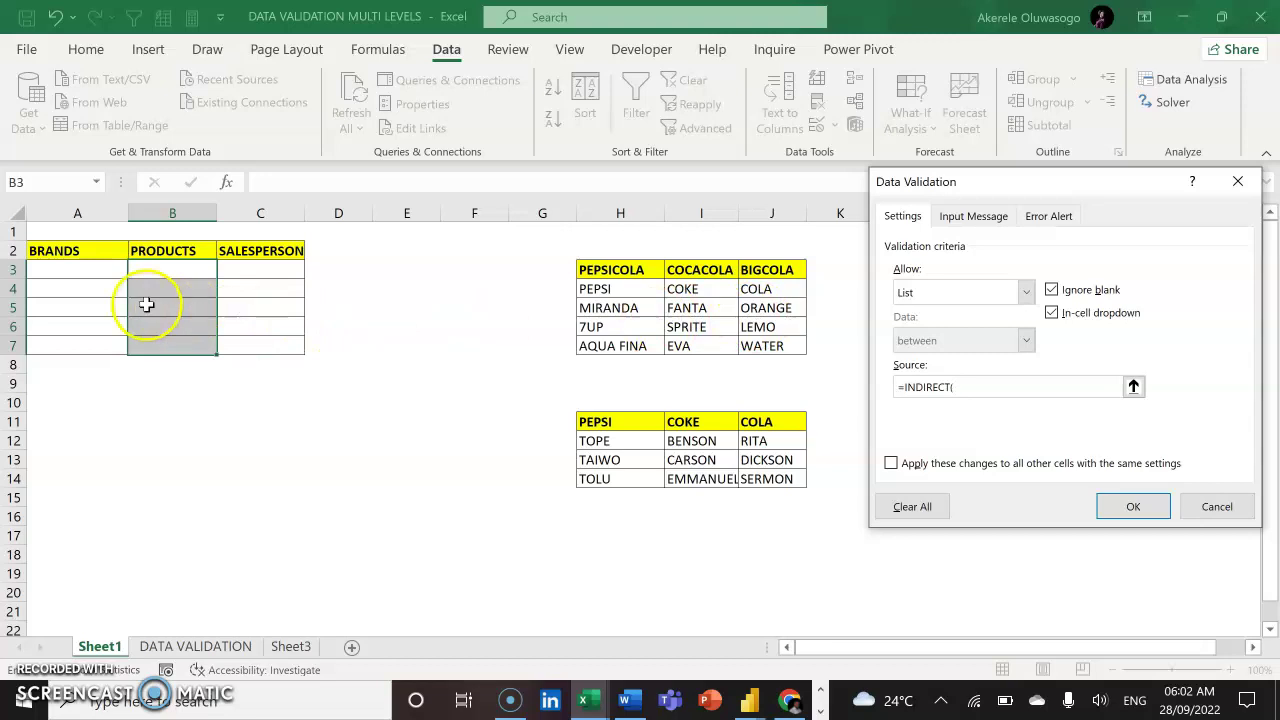
{"action": "left_click", "coordinate": [104, 276]}
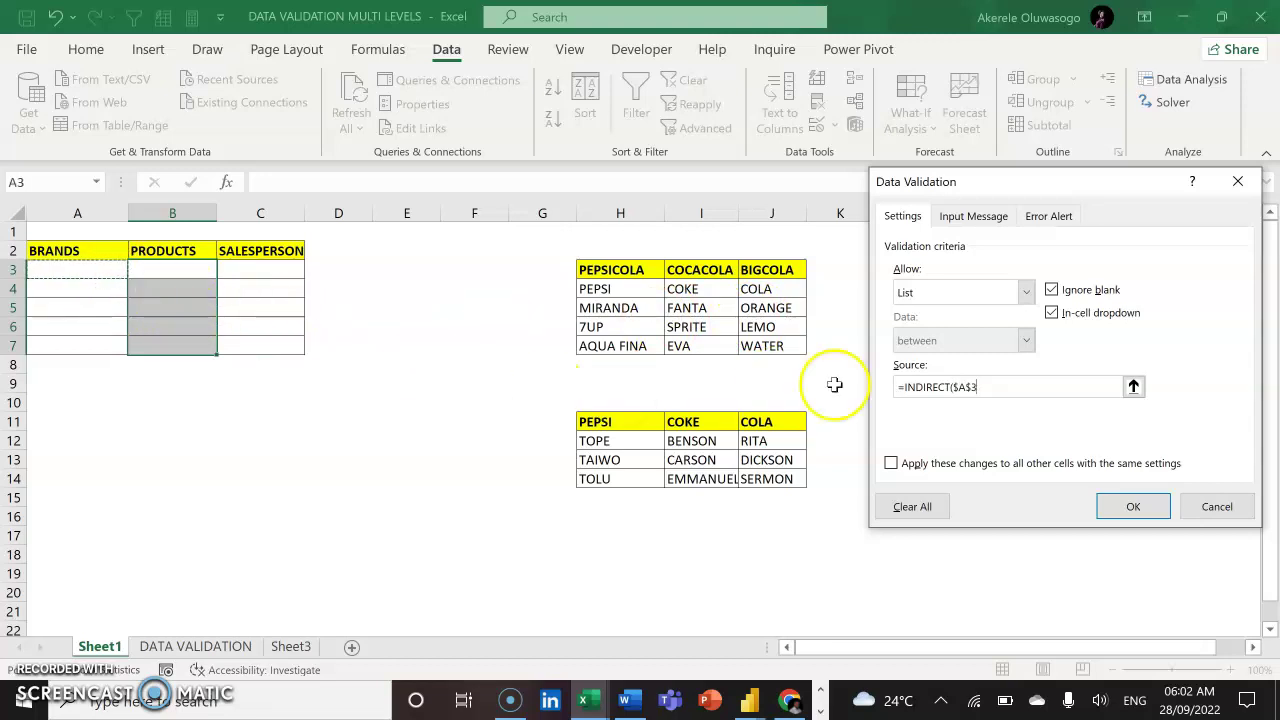
{"action": "left_click", "coordinate": [973, 388]}
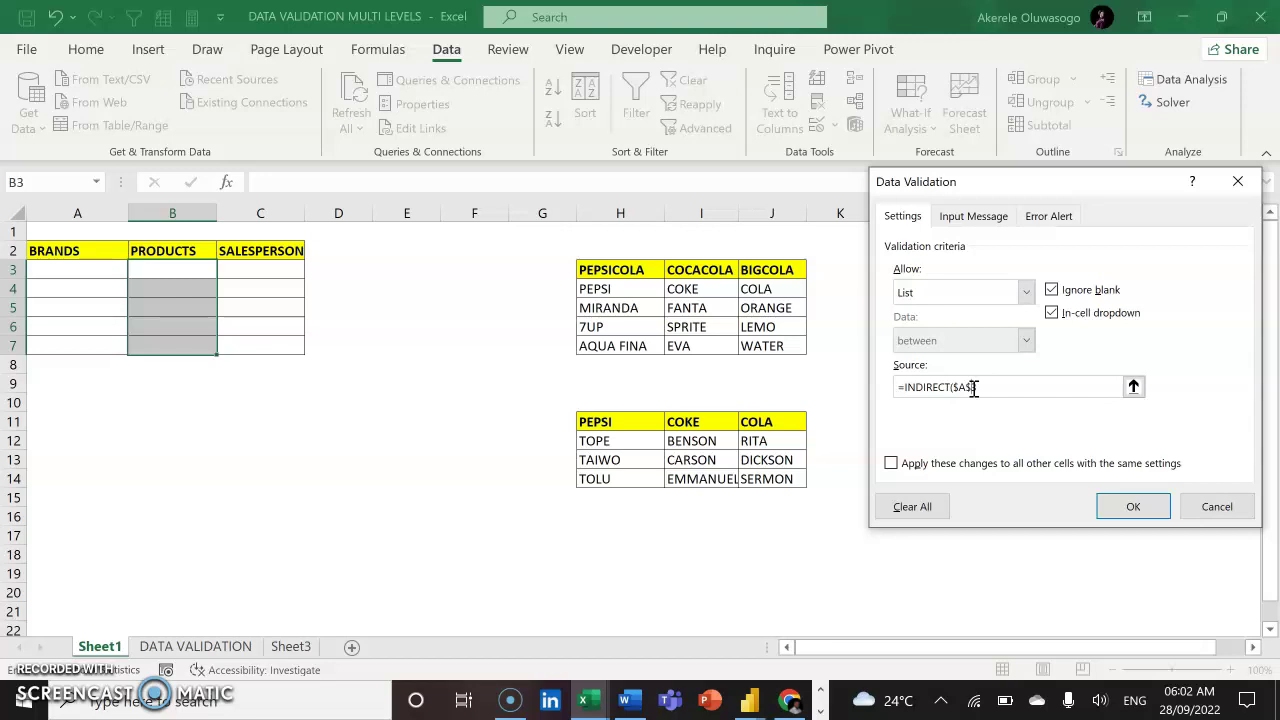
{"action": "key", "text": "BackSpace"}
{"action": "left_click", "coordinate": [991, 389]}
{"action": "type", "text": ")"}
{"action": "key", "text": "BackSpace"}
{"action": "left_click", "coordinate": [992, 389]}
{"action": "type", "text": ")"}
{"action": "left_click", "coordinate": [1131, 506]}
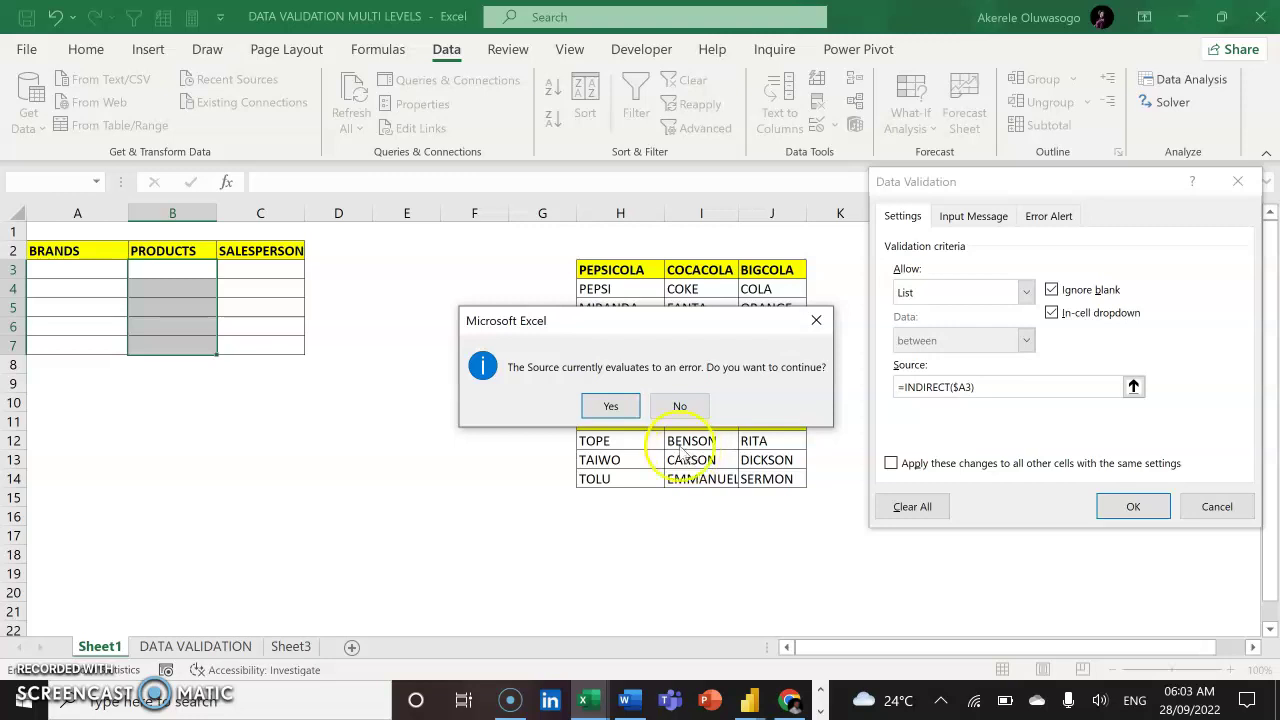
{"action": "left_click", "coordinate": [627, 405]}
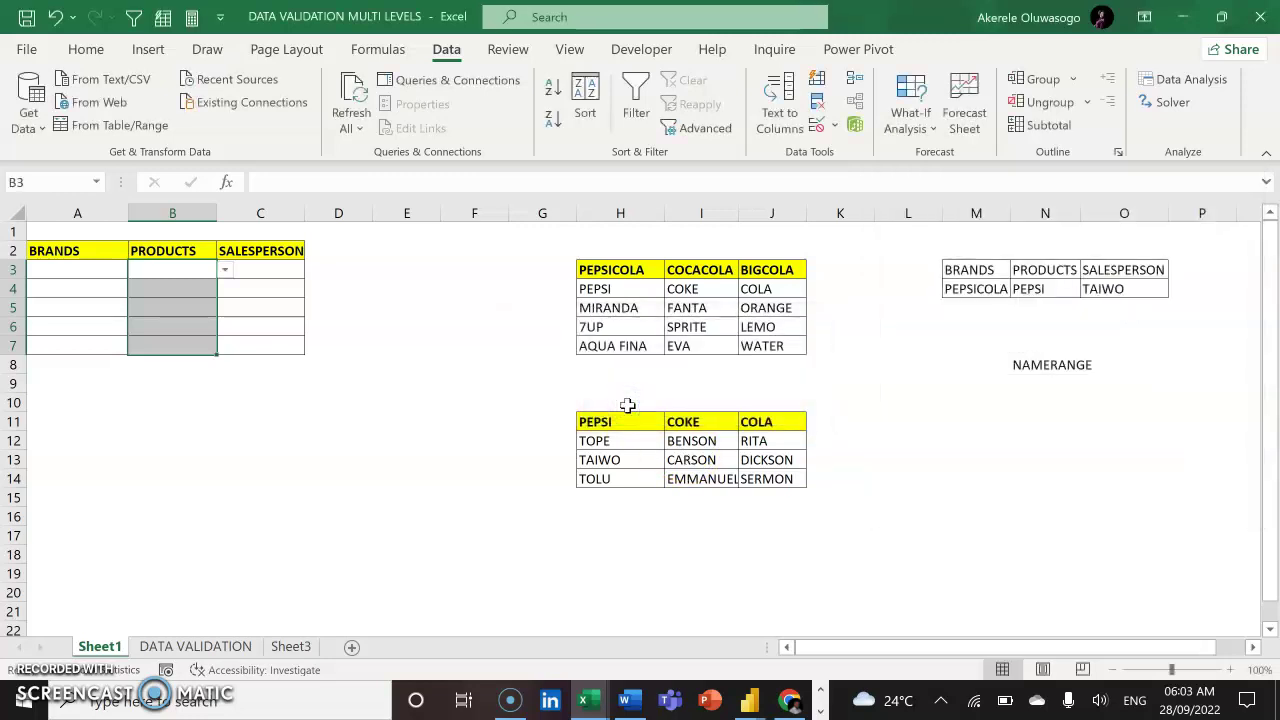
Check the product list in B3 and choose PEPSICOLA as the brand in A3.
{"action": "left_click", "coordinate": [226, 270]}
{"action": "left_click", "coordinate": [103, 270]}
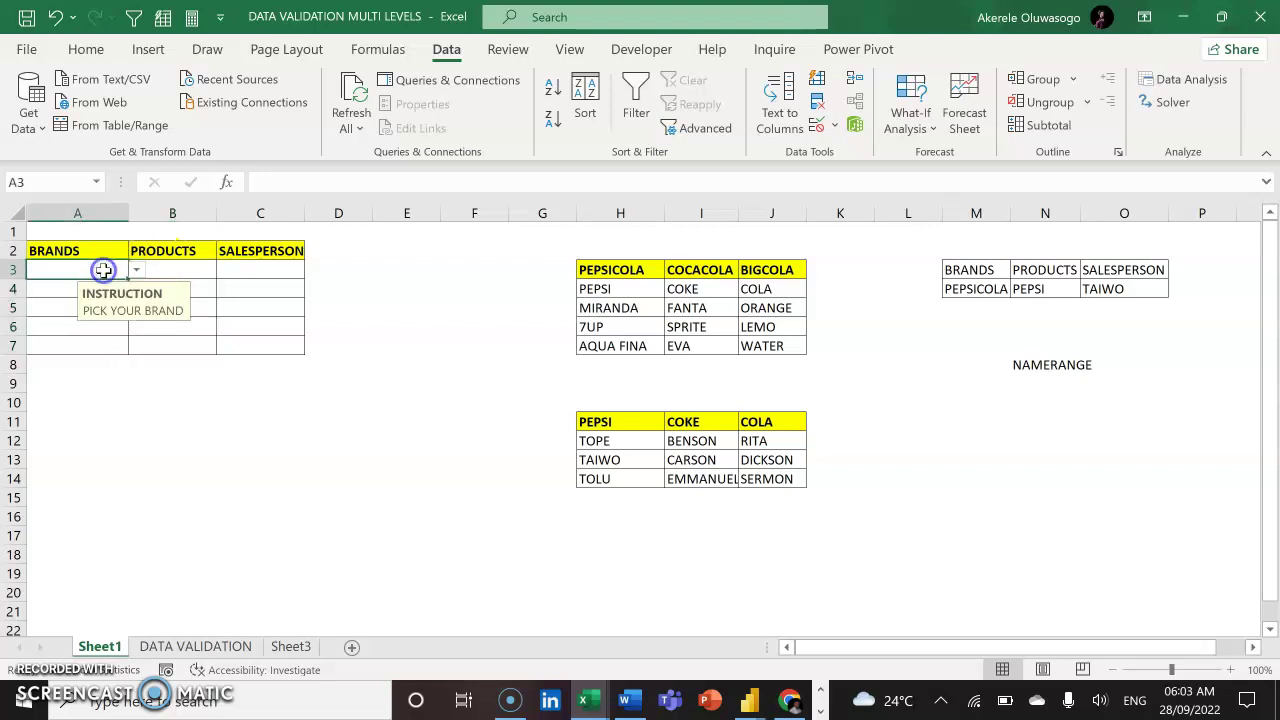
{"action": "left_click", "coordinate": [136, 271]}
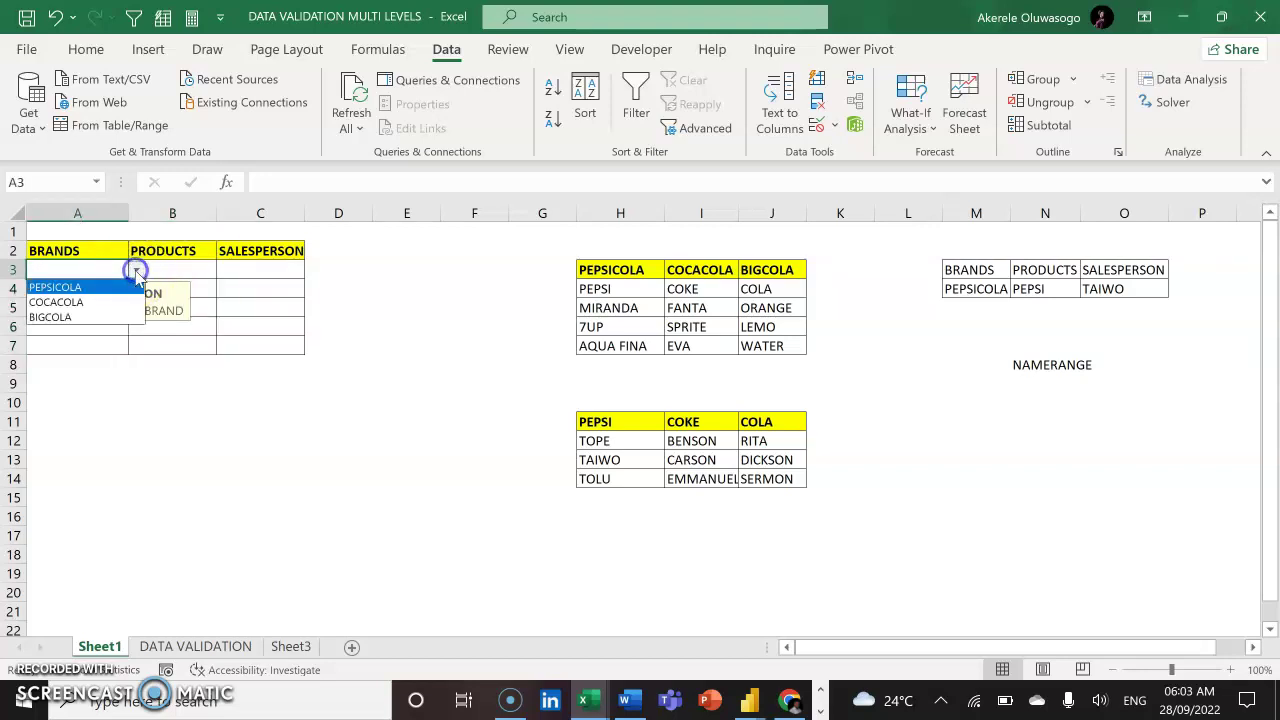
{"action": "left_click", "coordinate": [100, 288]}
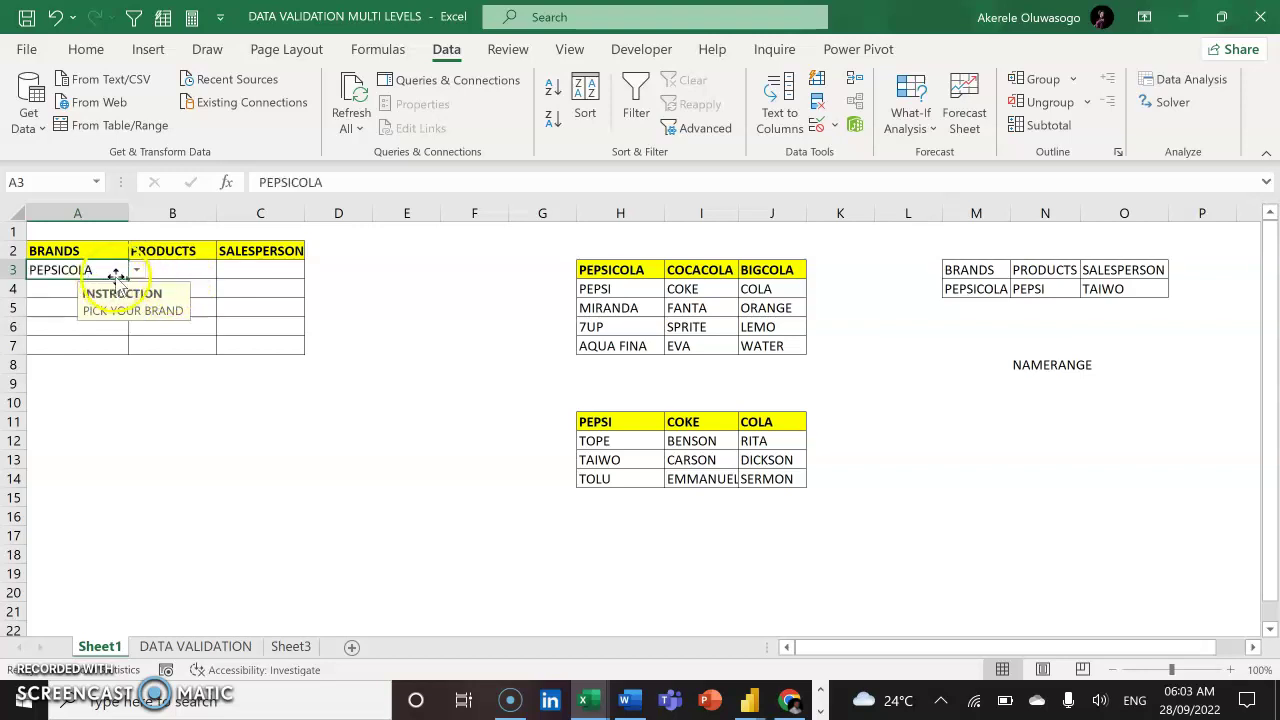
Check the product list in B3 for PEPSICOLA, and again with COCACOLA chosen as the brand in A3.
{"action": "left_click", "coordinate": [191, 269]}
{"action": "left_click", "coordinate": [226, 270]}
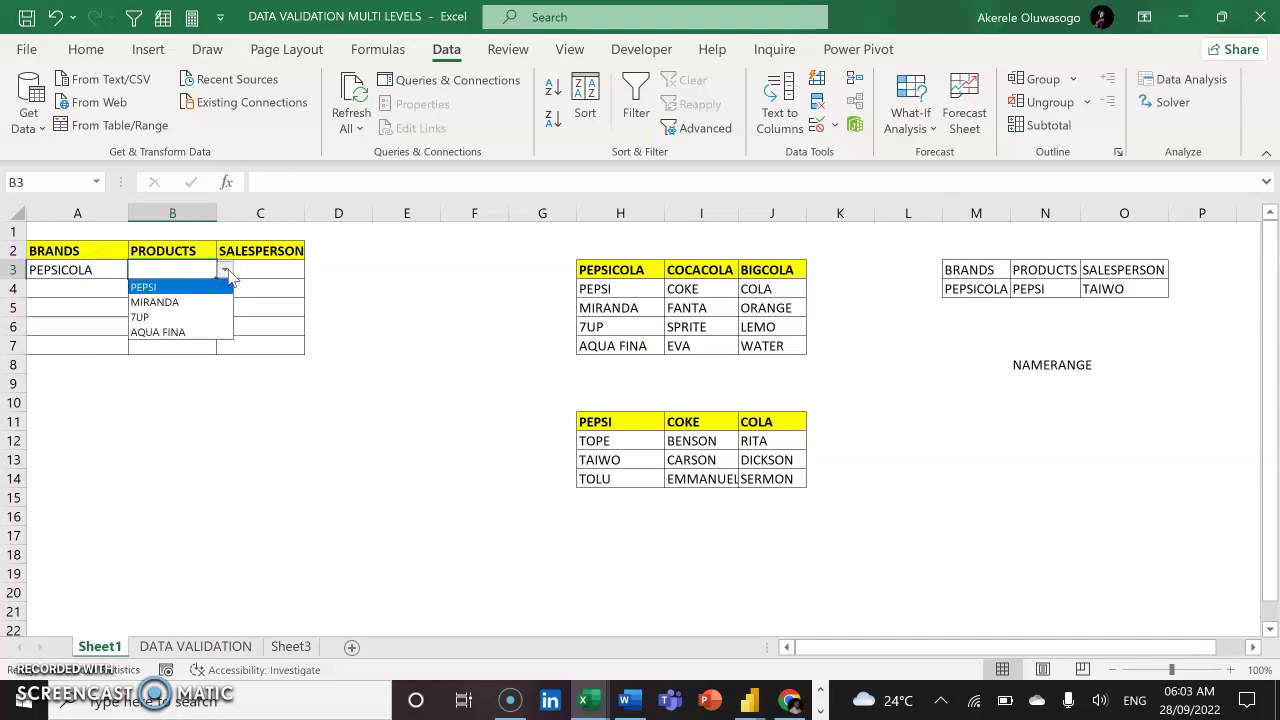
{"action": "left_click", "coordinate": [103, 271]}
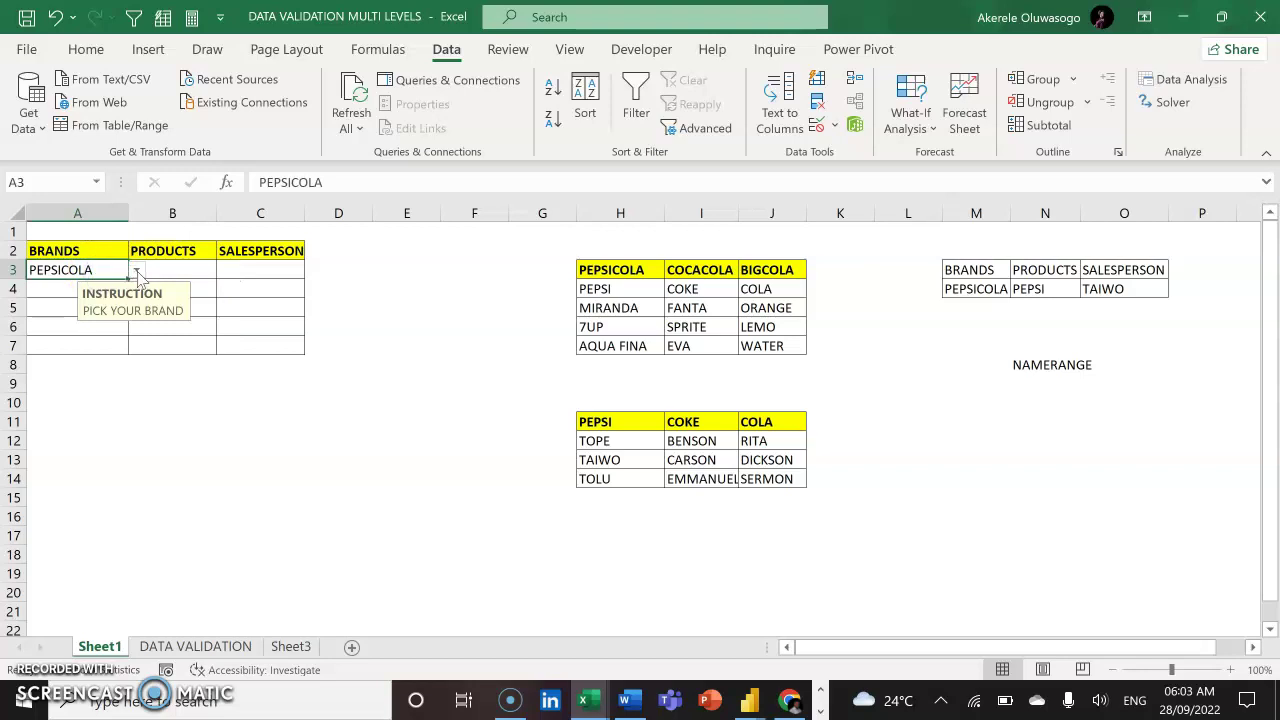
{"action": "left_click", "coordinate": [137, 271]}
{"action": "left_click", "coordinate": [101, 303]}
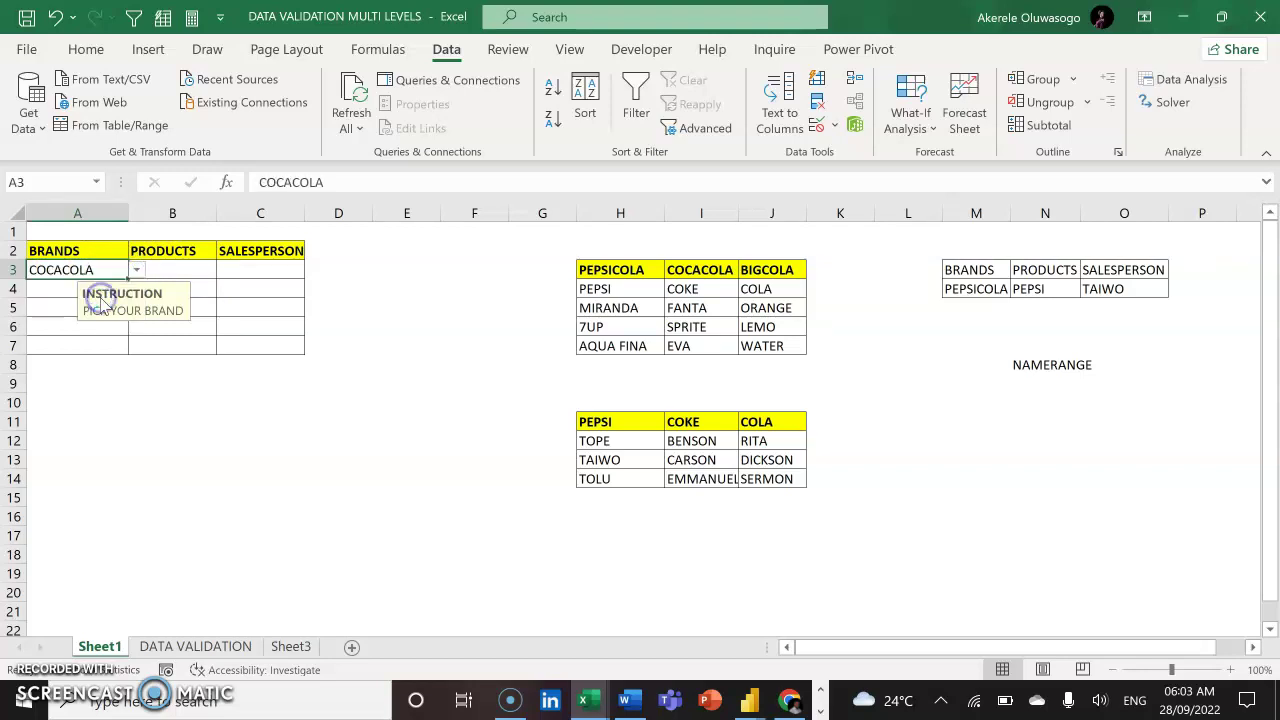
{"action": "left_click", "coordinate": [200, 268]}
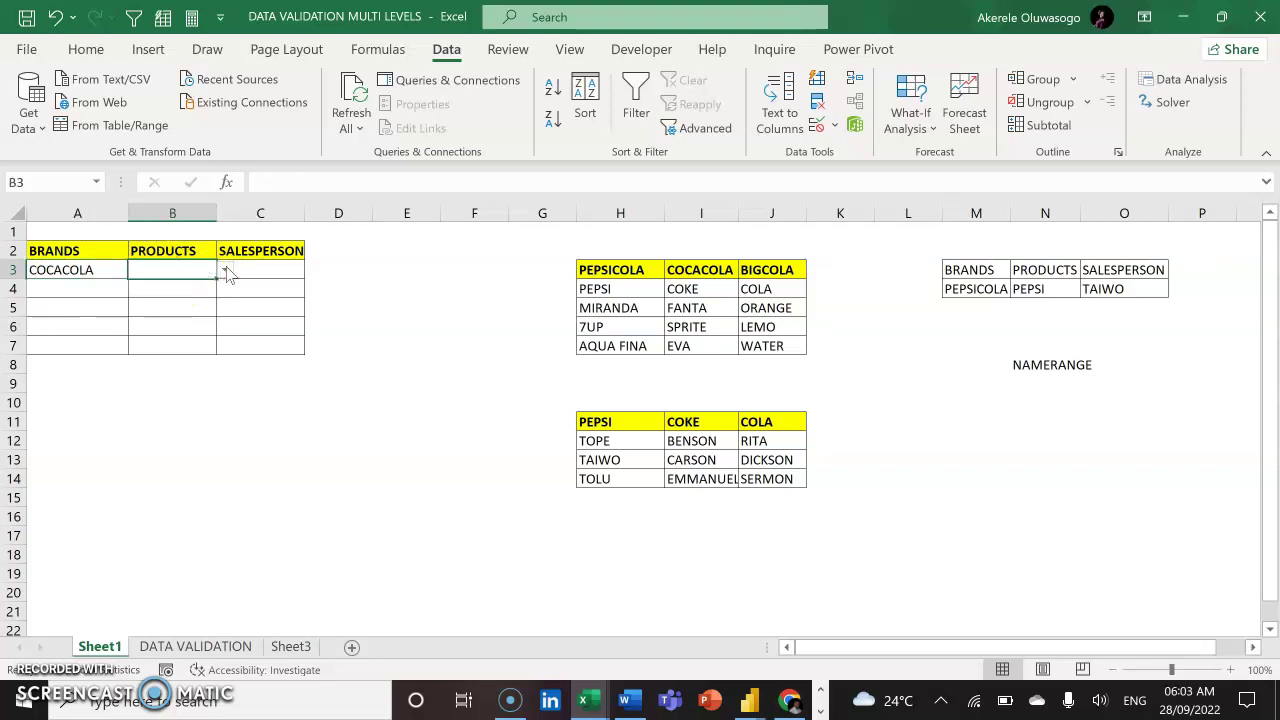
{"action": "left_click", "coordinate": [225, 270]}
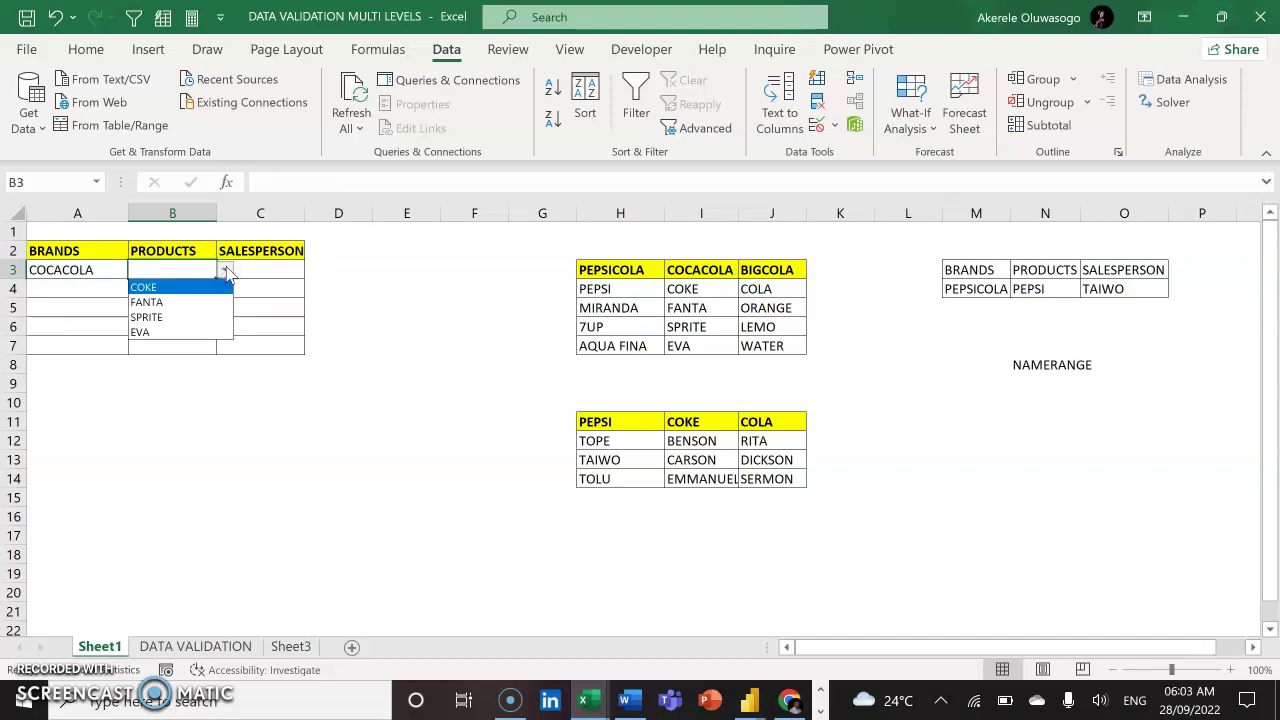
{"action": "left_click", "coordinate": [108, 266]}
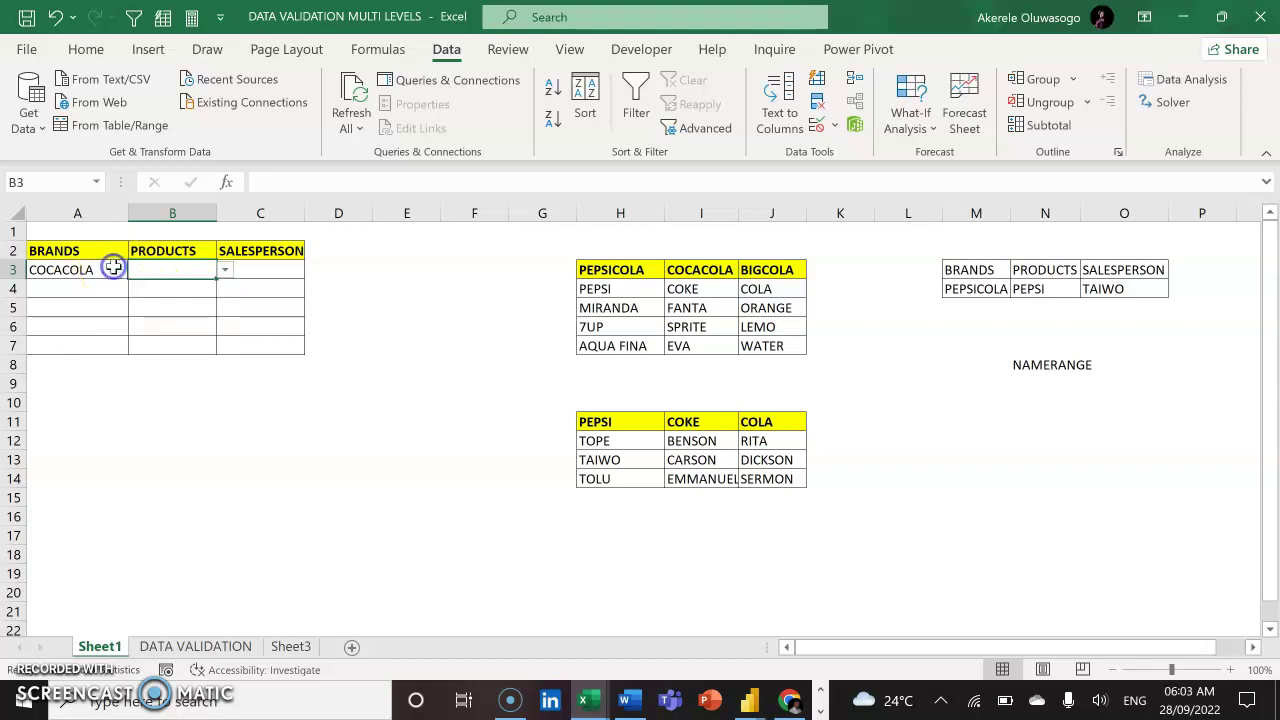
Choose BIGCOLA as the brand in A3 and COLA as its product in B3.
{"action": "left_click", "coordinate": [115, 268]}
{"action": "left_click", "coordinate": [136, 270]}
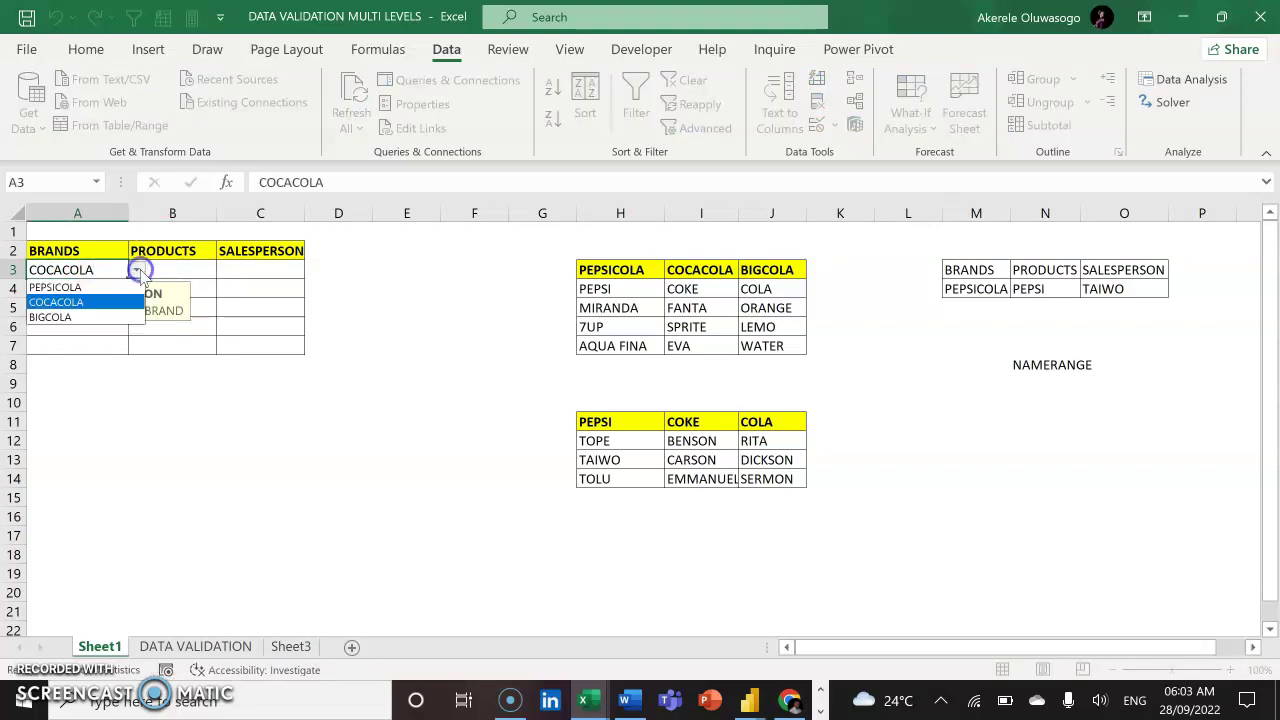
{"action": "left_click", "coordinate": [82, 319]}
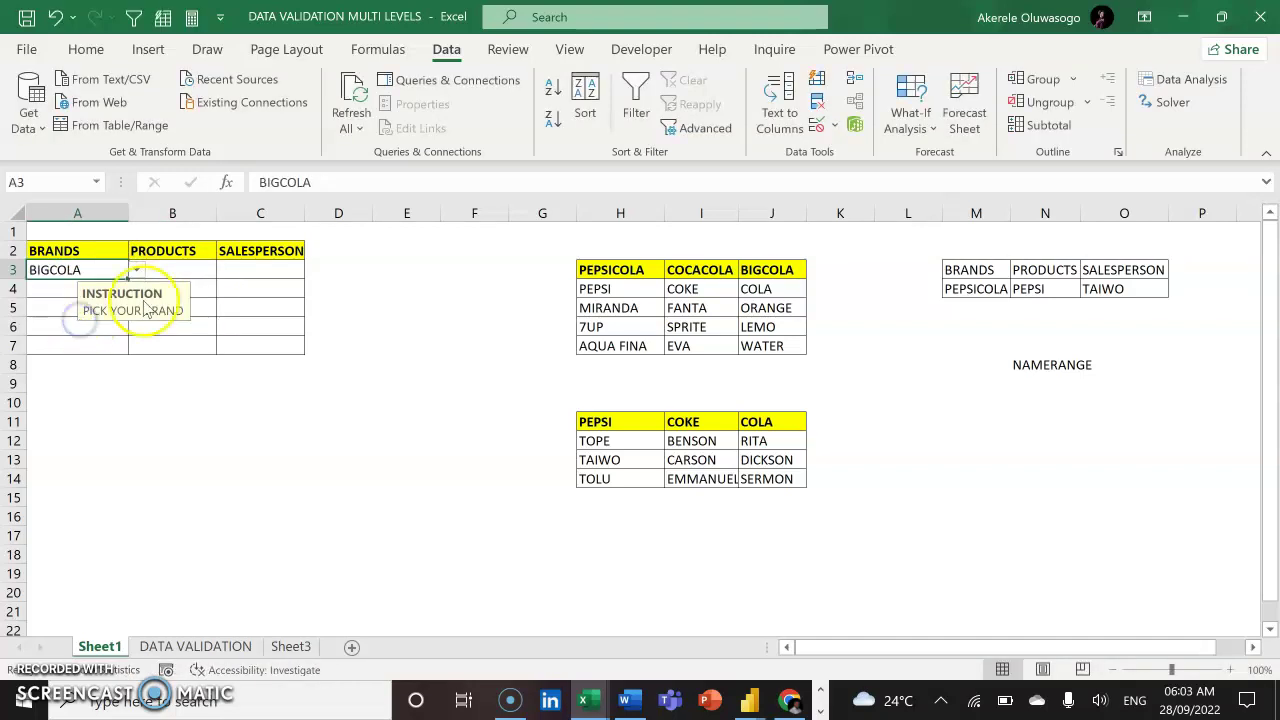
{"action": "left_click", "coordinate": [202, 270]}
{"action": "left_click", "coordinate": [225, 270]}
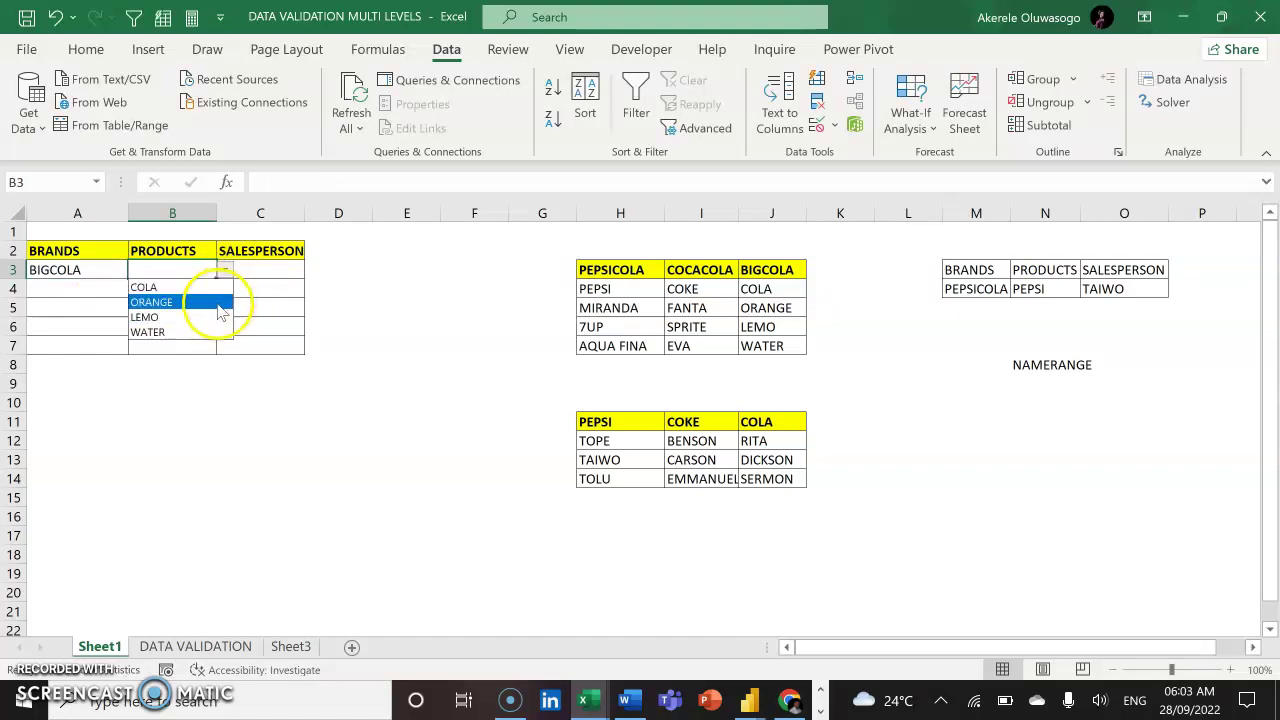
{"action": "left_click", "coordinate": [192, 289]}
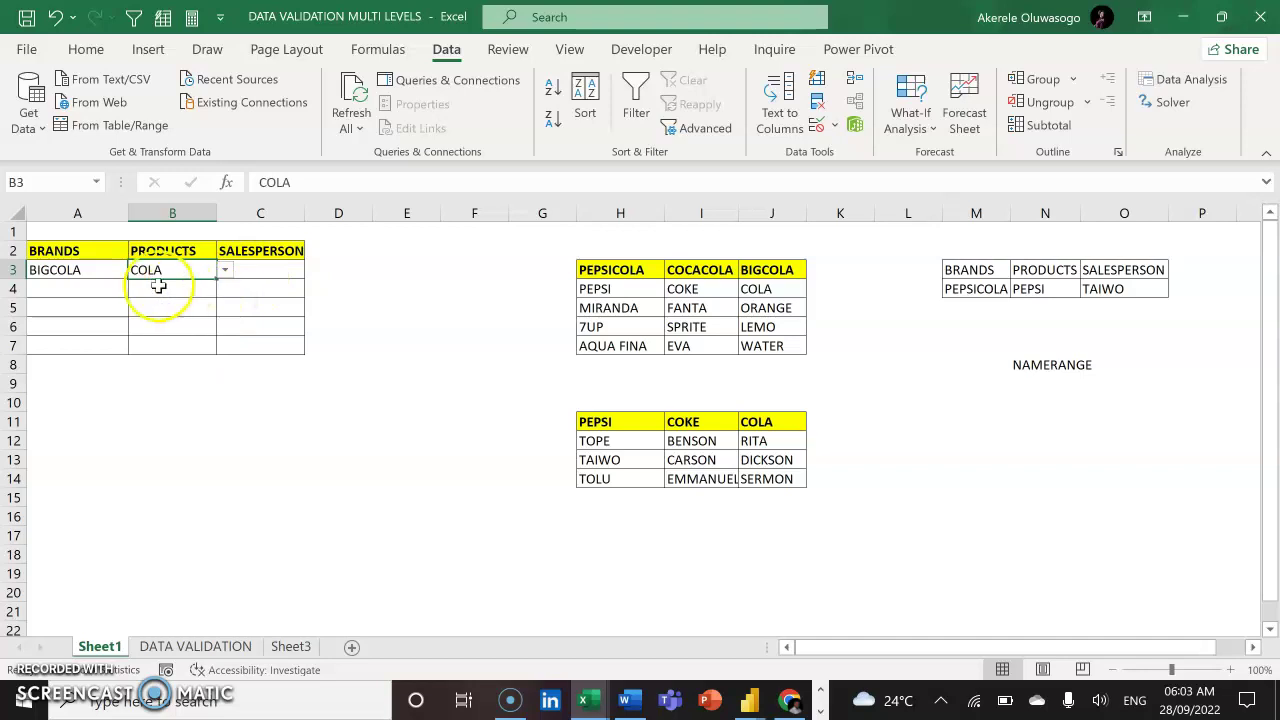
{"action": "left_click", "coordinate": [100, 270]}
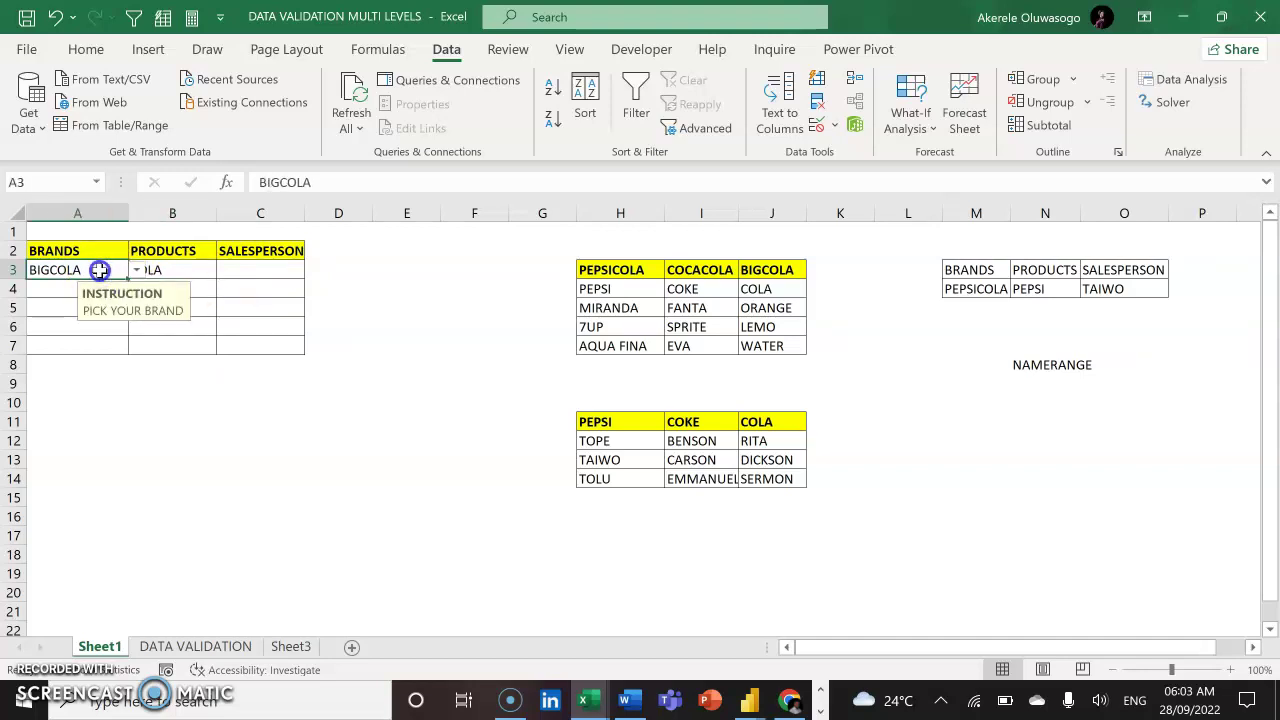
Open data validation for the SALESPERSON cells C3:C7 and allow a List.
{"action": "left_click", "coordinate": [258, 270]}
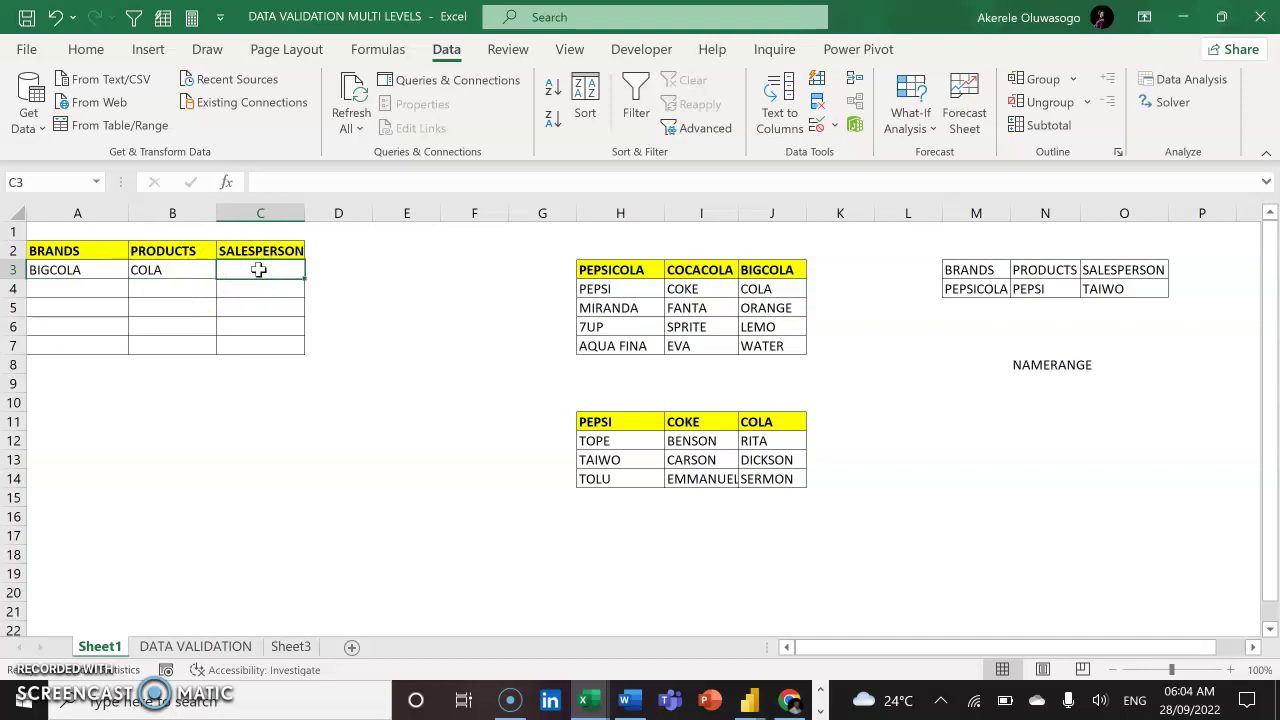
{"action": "left_click_drag", "start_coordinate": [258, 270], "coordinate": [250, 341]}
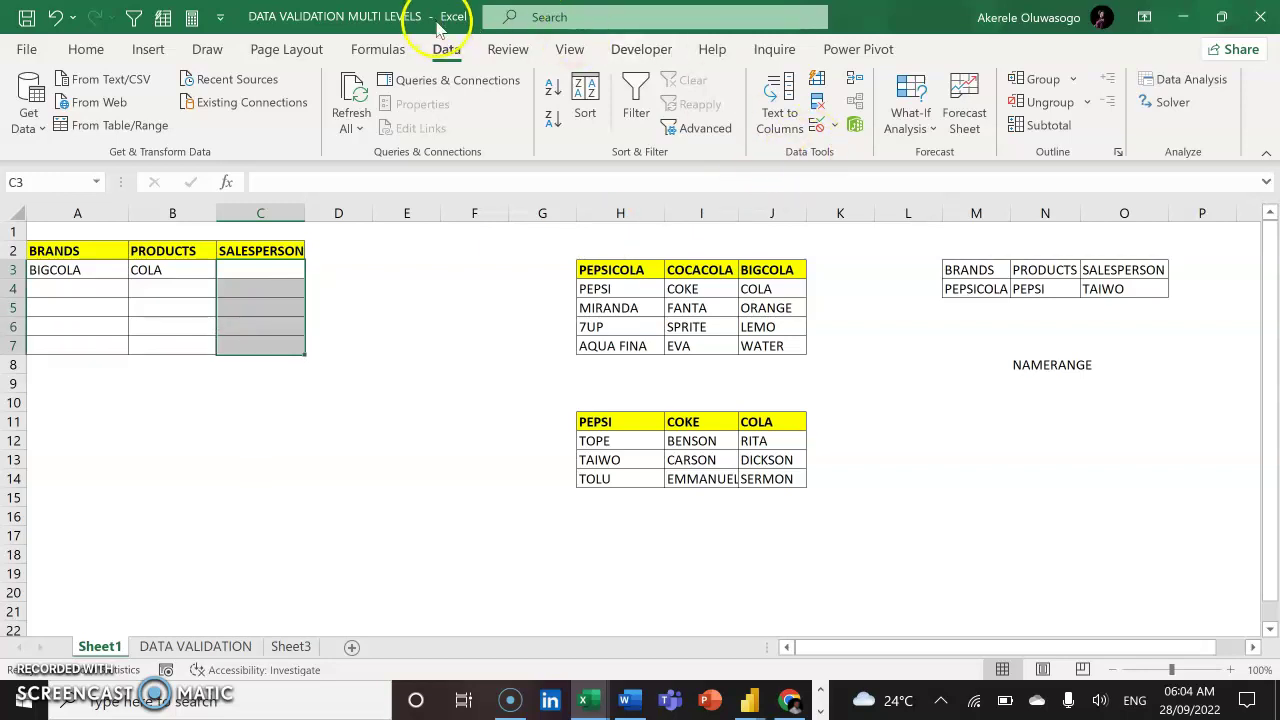
{"action": "left_click", "coordinate": [820, 126]}
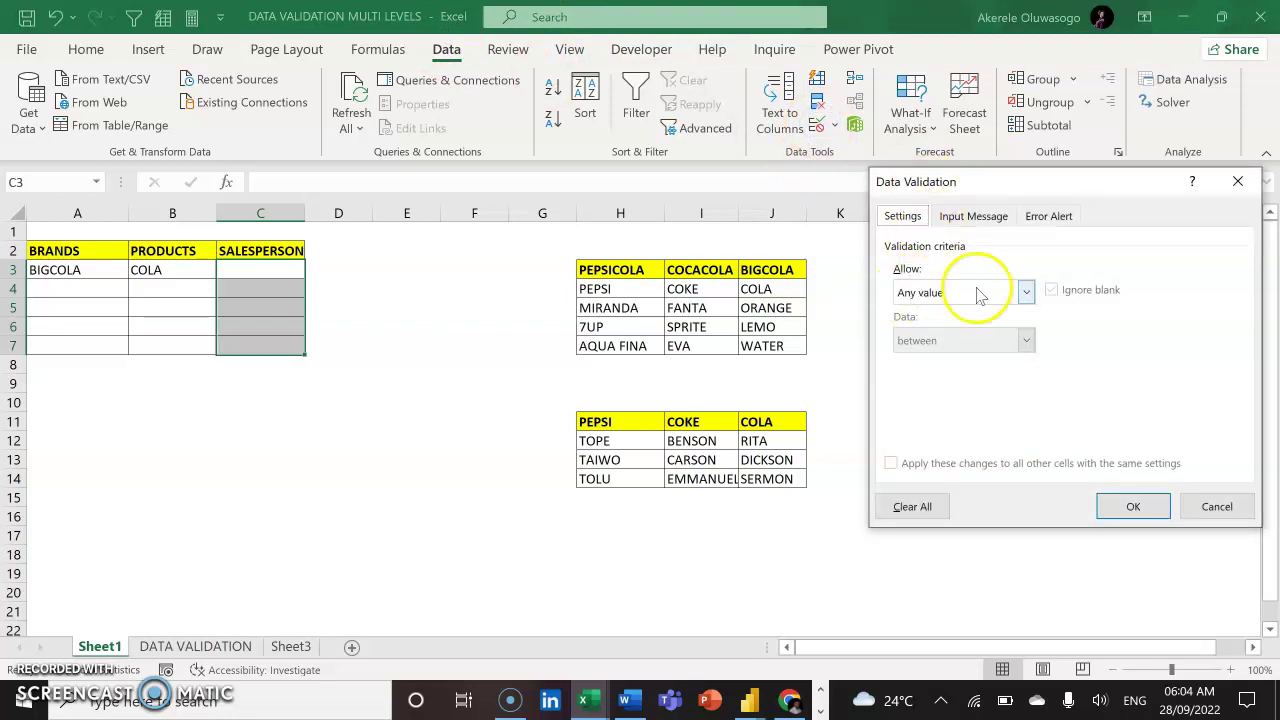
{"action": "left_click", "coordinate": [1028, 292]}
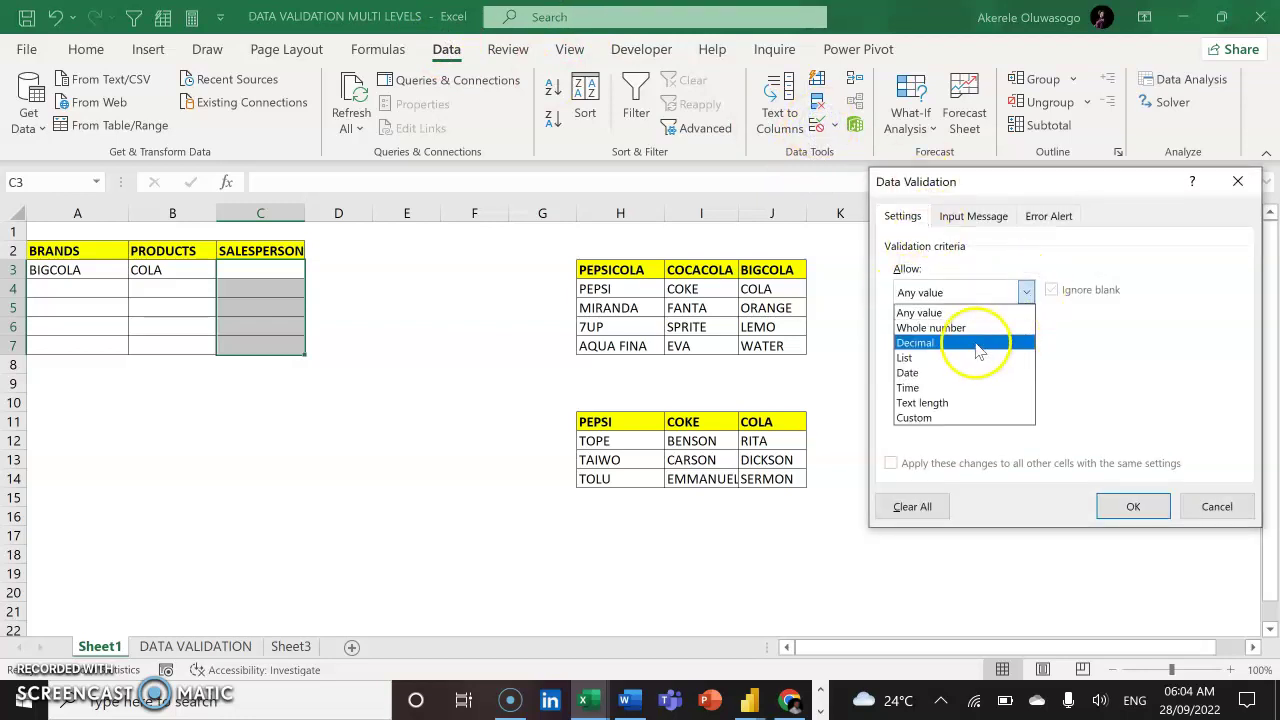
{"action": "left_click", "coordinate": [955, 357]}
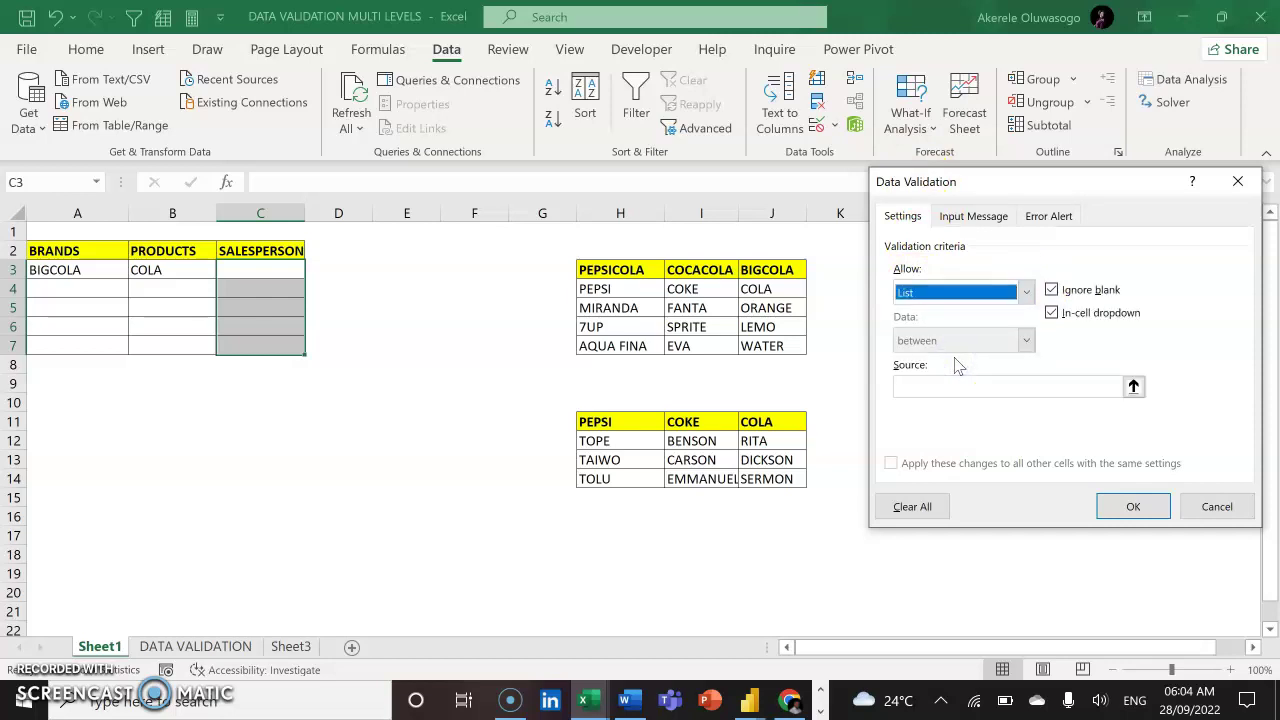
Set the SALESPERSON list source to =INDIRECT($B3), with only the column locked, and apply the validation.
{"action": "left_click", "coordinate": [952, 389]}
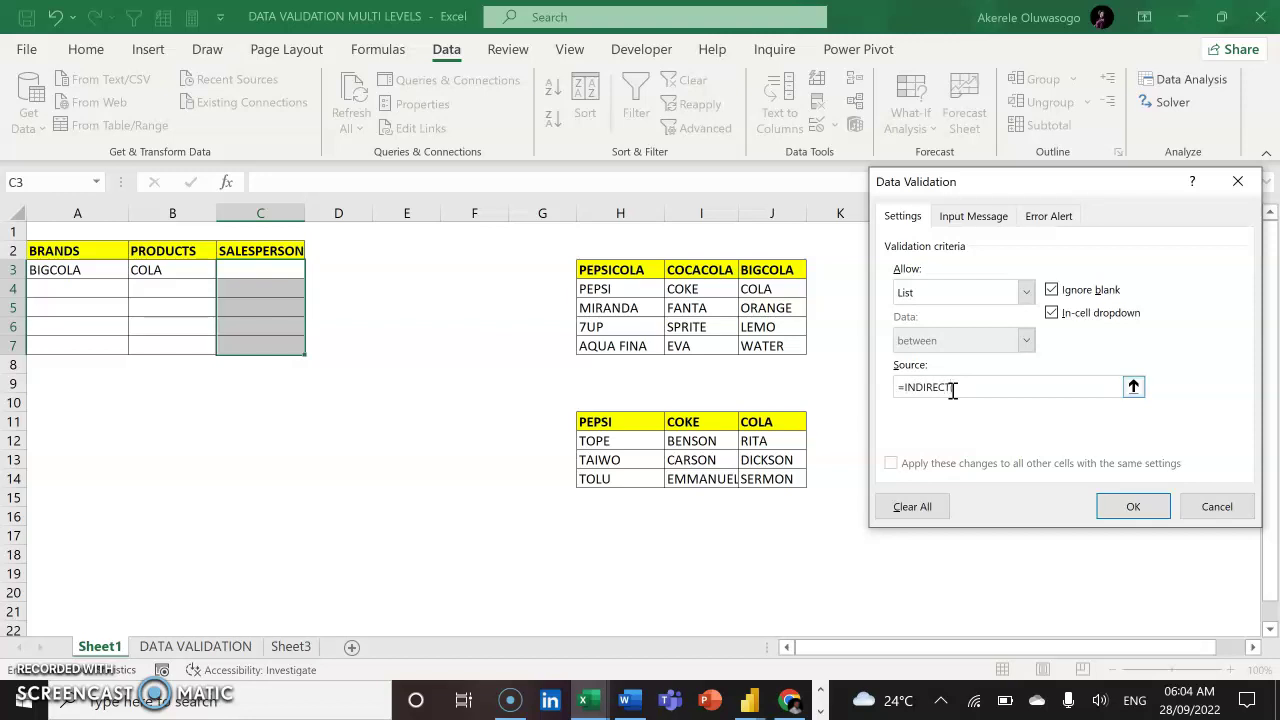
{"action": "type", "text": "("}
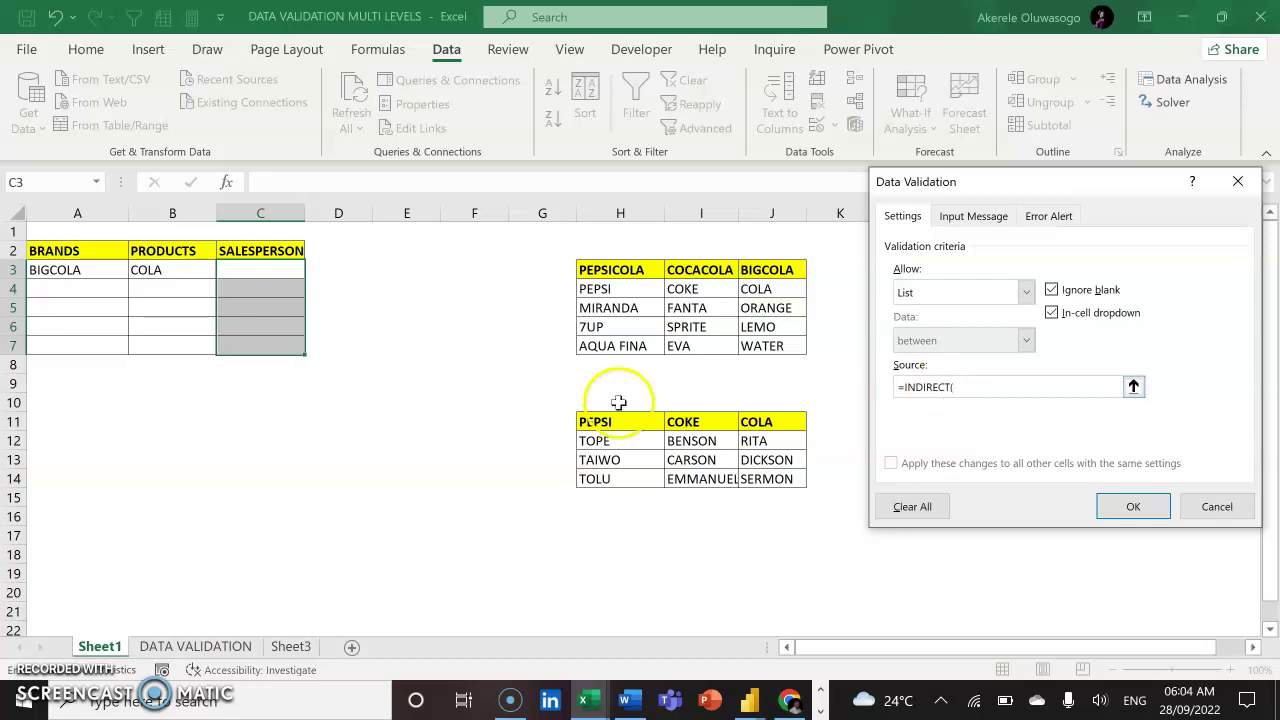
{"action": "left_click", "coordinate": [187, 272]}
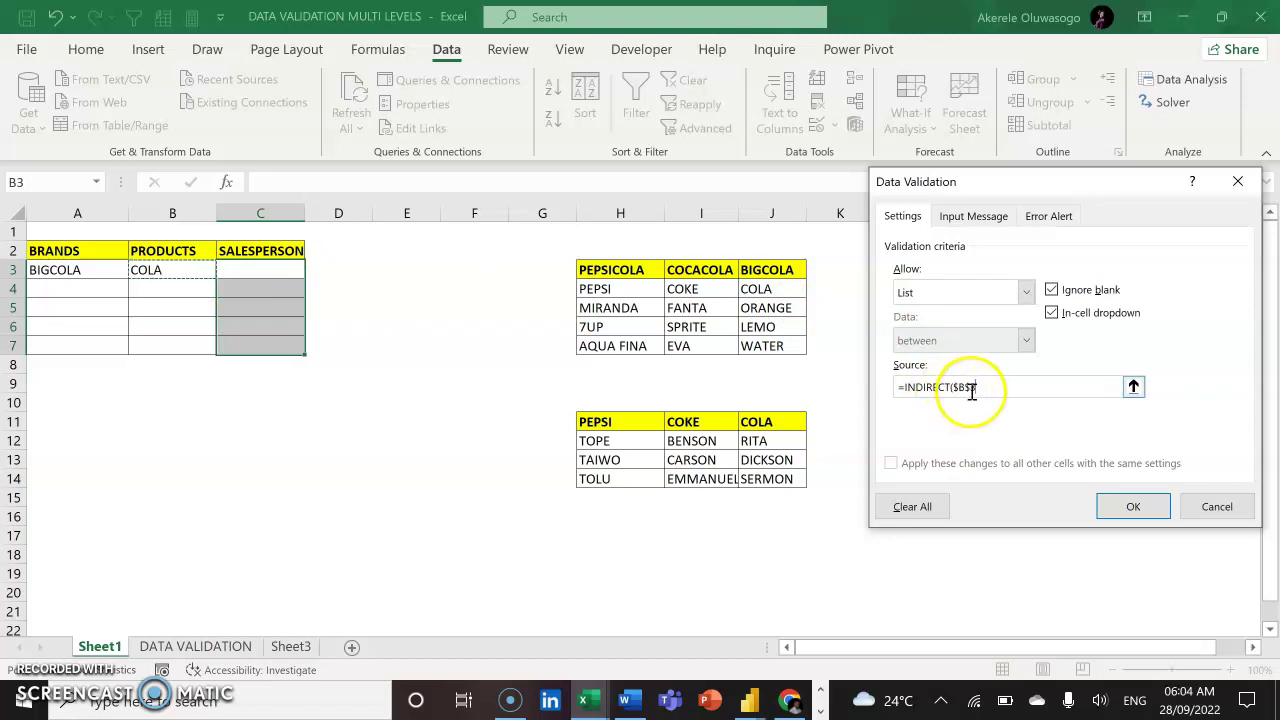
{"action": "left_click", "coordinate": [967, 387]}
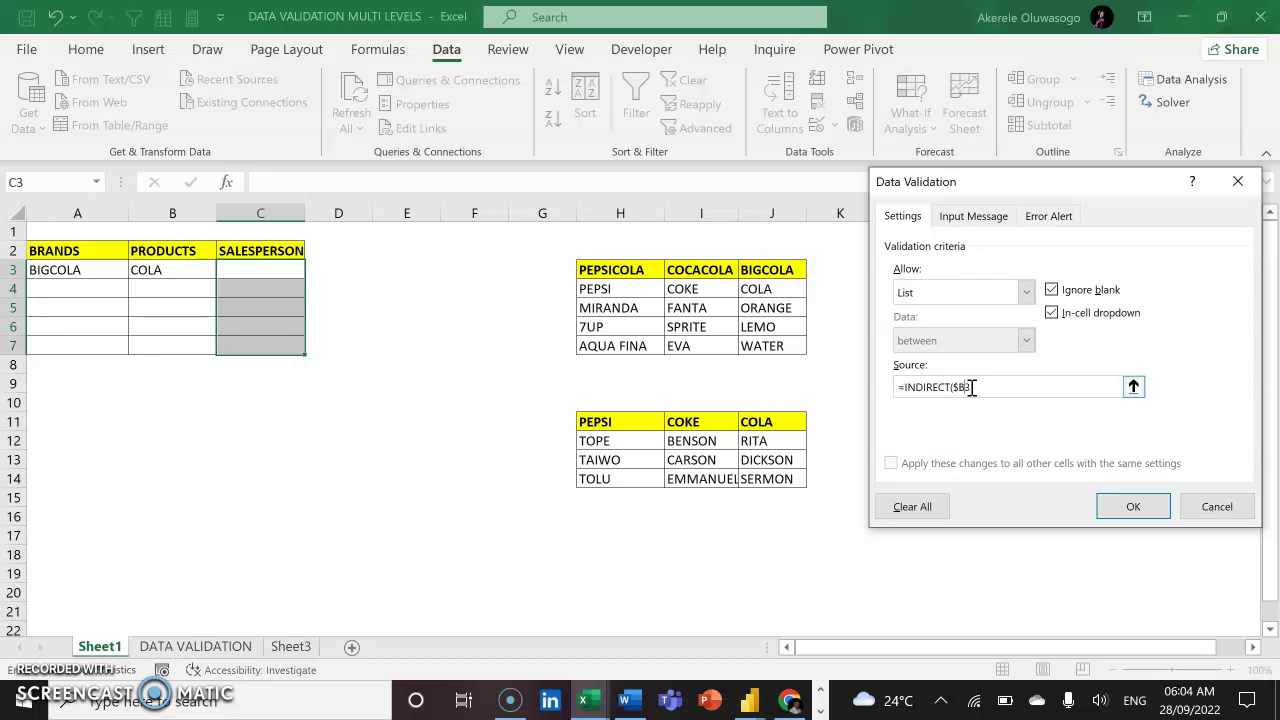
{"action": "left_click", "coordinate": [975, 387]}
{"action": "left_click", "coordinate": [1133, 506]}
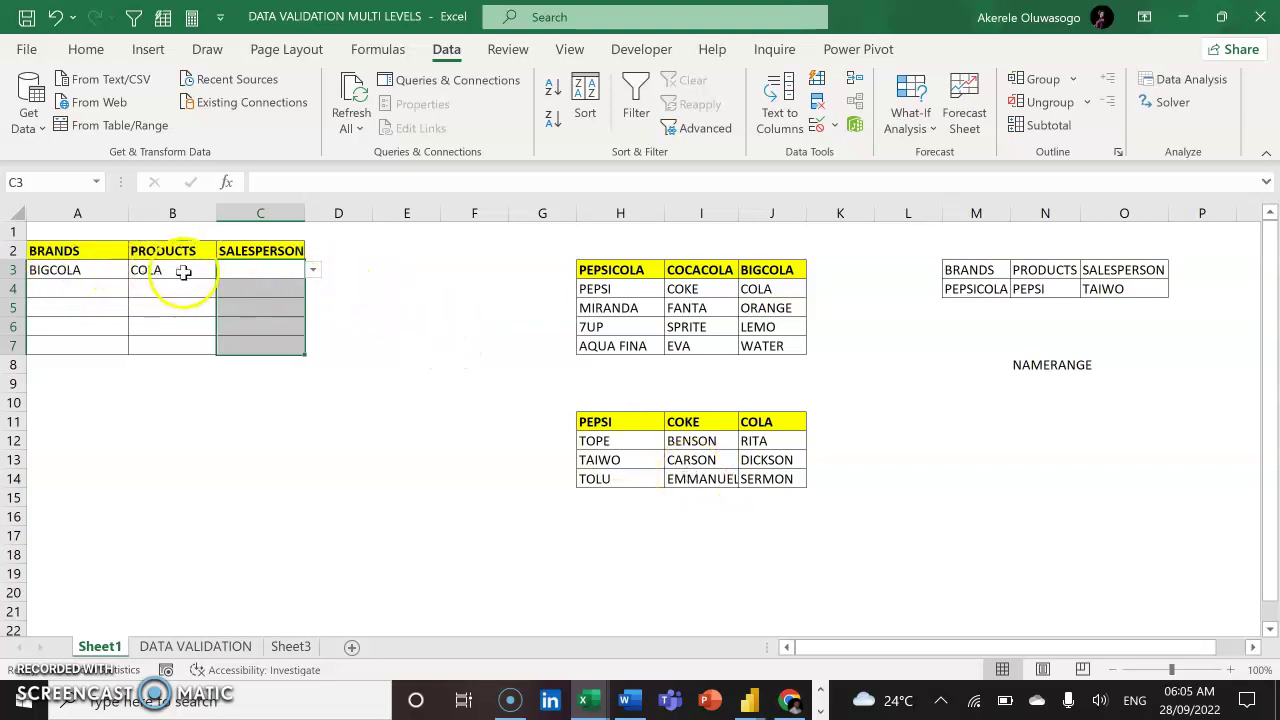
Choose the first listed salesperson for COLA in C3.
{"action": "left_click", "coordinate": [313, 270]}
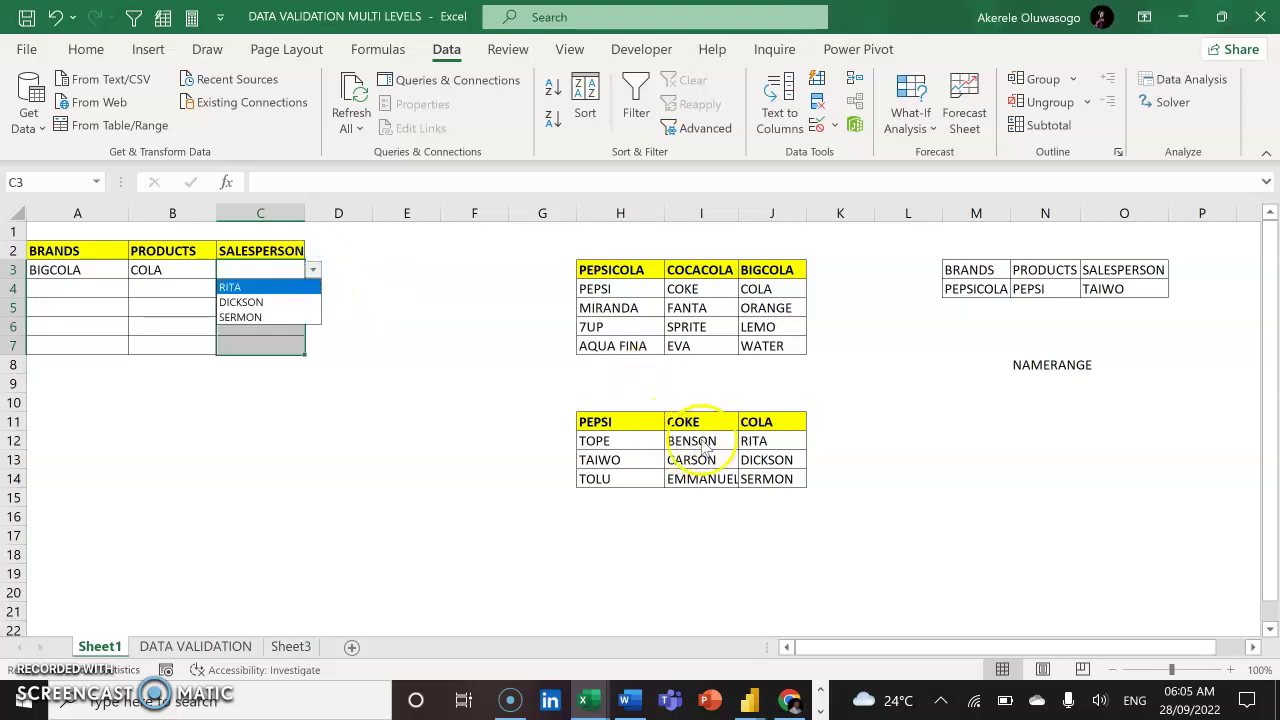
{"action": "left_click", "coordinate": [250, 287]}
Change row 3 to brand PEPSICOLA and product PEPSI, and check the salesperson list in C3.
{"action": "left_click", "coordinate": [92, 272]}
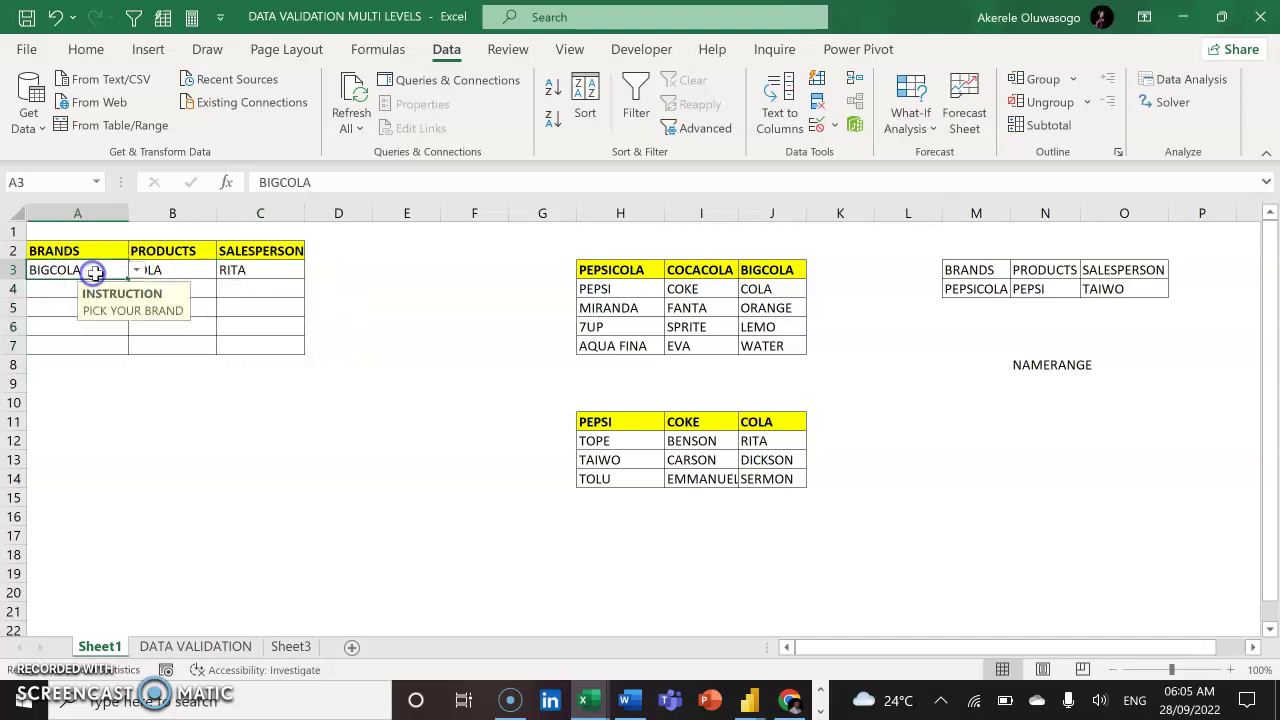
{"action": "left_click", "coordinate": [136, 270]}
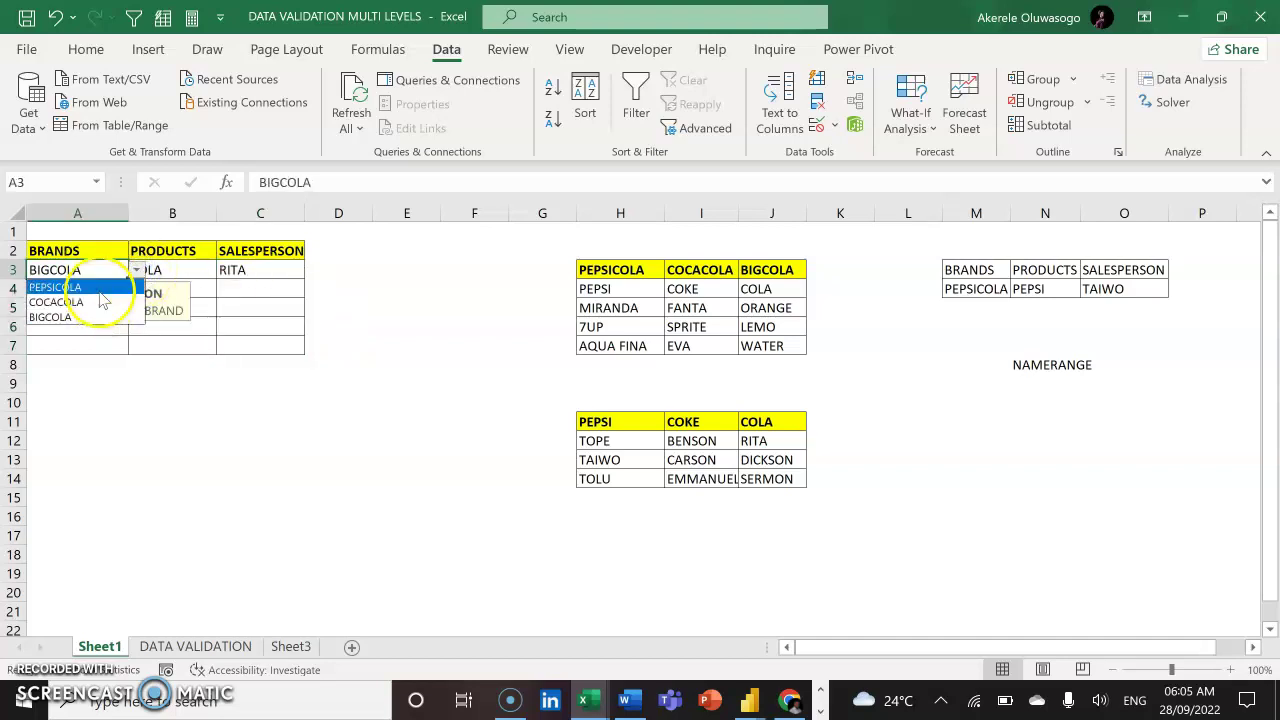
{"action": "left_click", "coordinate": [90, 287]}
{"action": "left_click", "coordinate": [186, 270]}
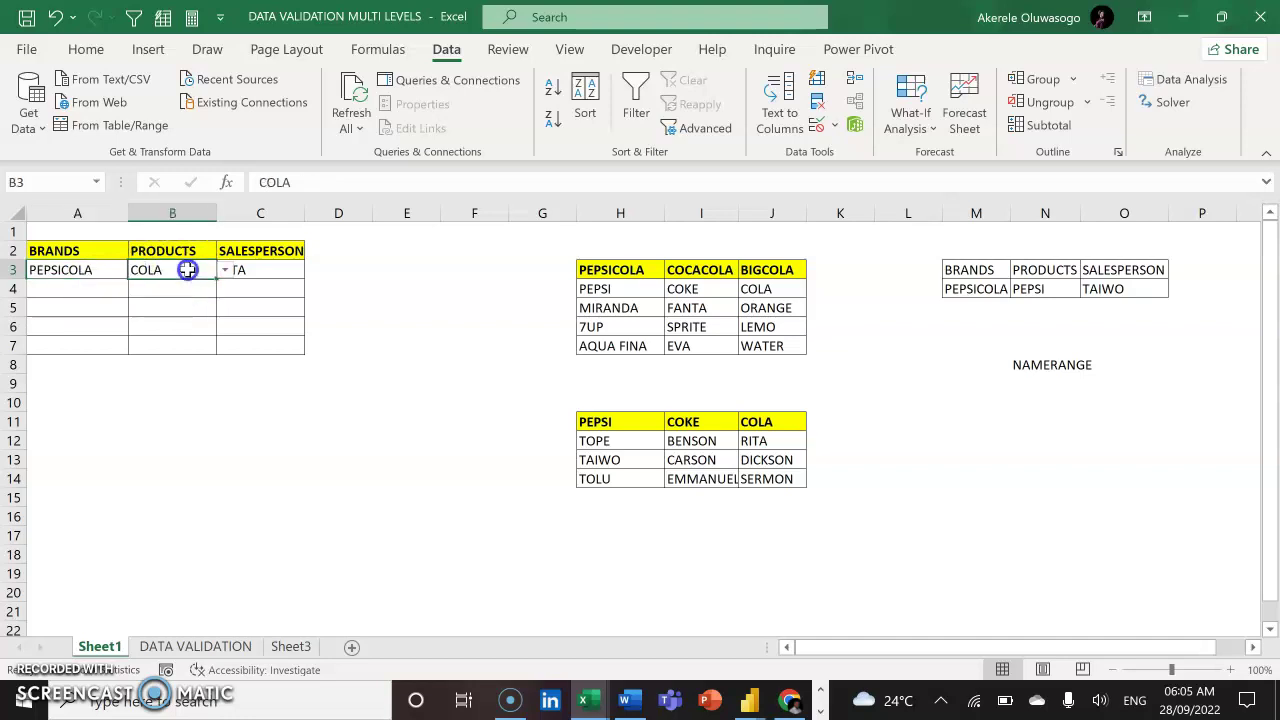
{"action": "left_click", "coordinate": [226, 271]}
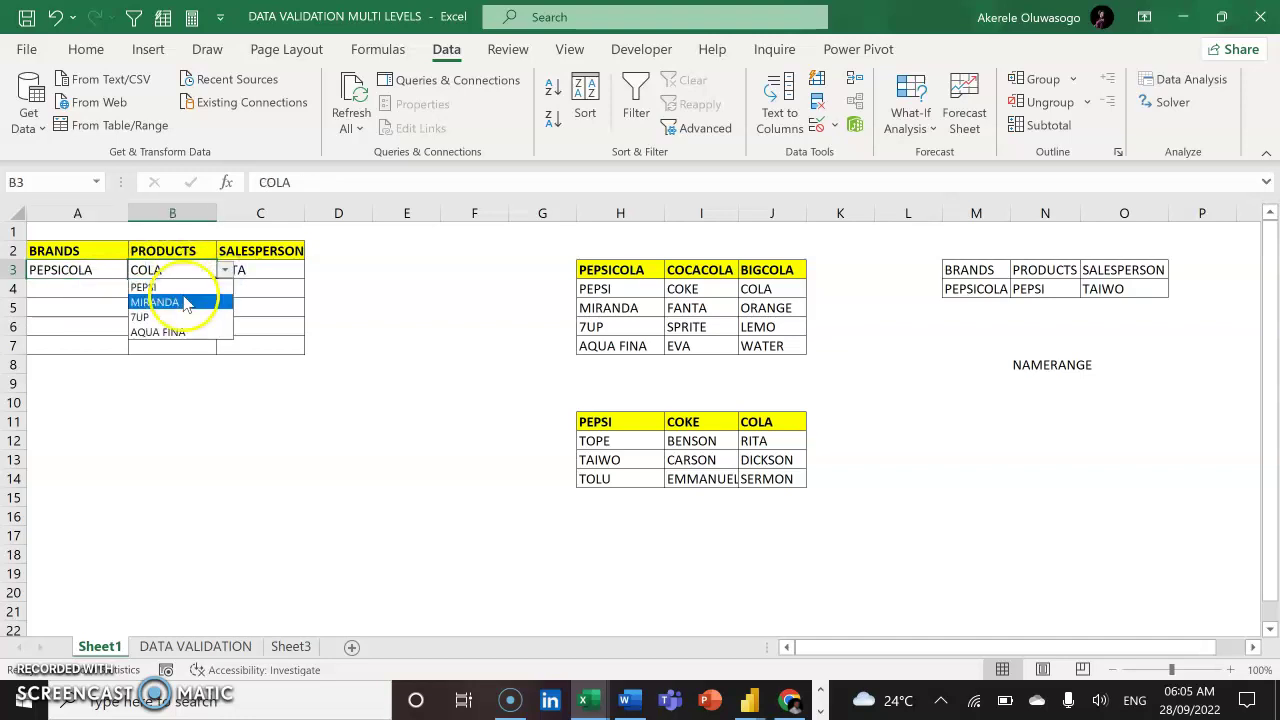
{"action": "left_click", "coordinate": [152, 287]}
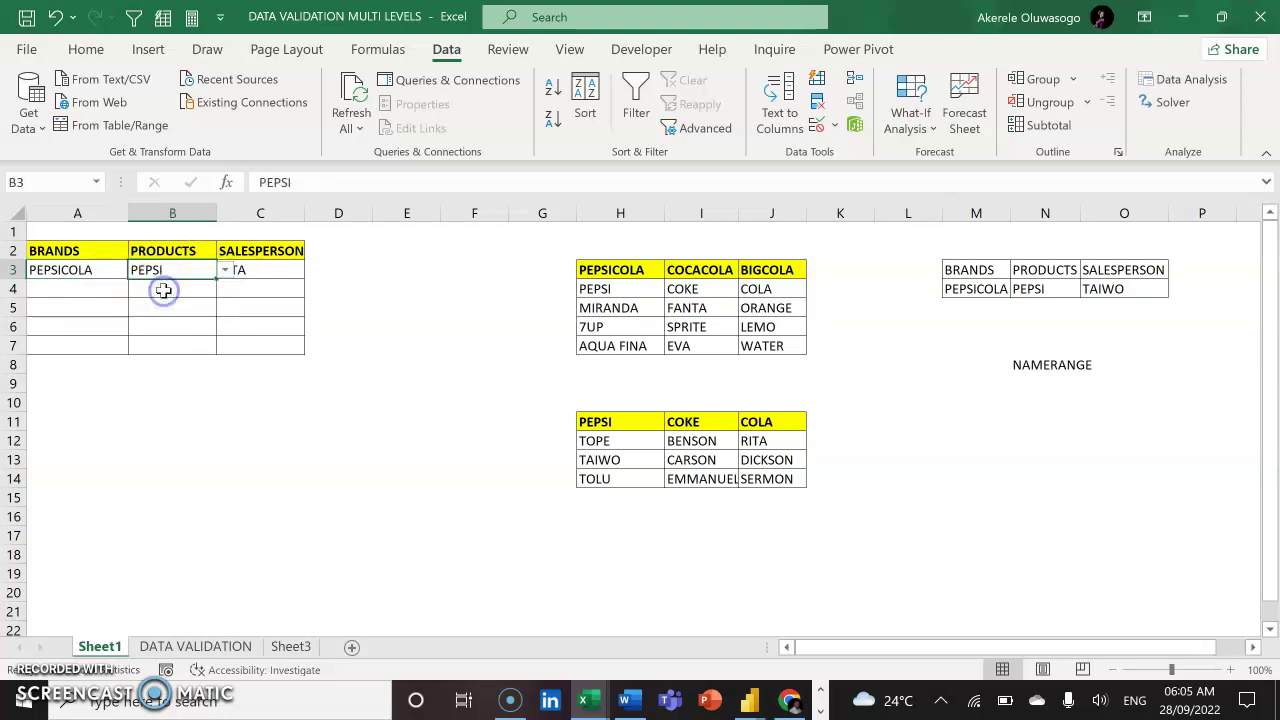
{"action": "left_click", "coordinate": [271, 270]}
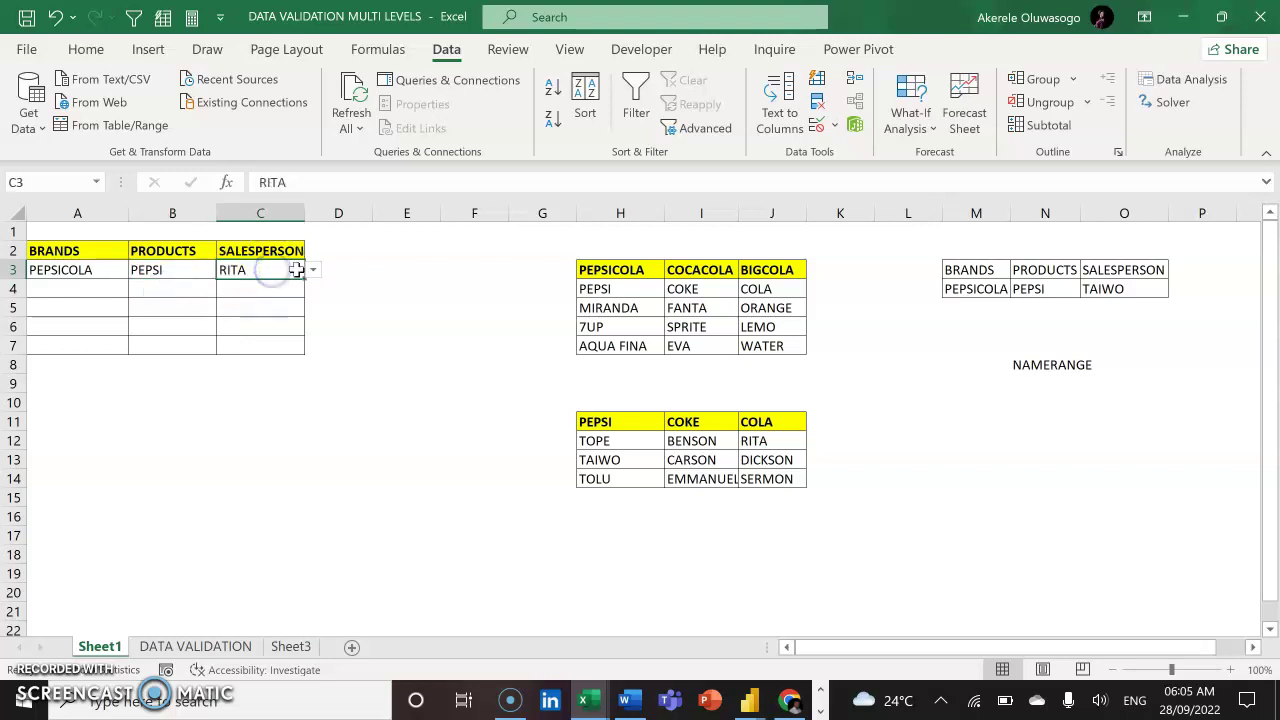
{"action": "left_click", "coordinate": [313, 270]}
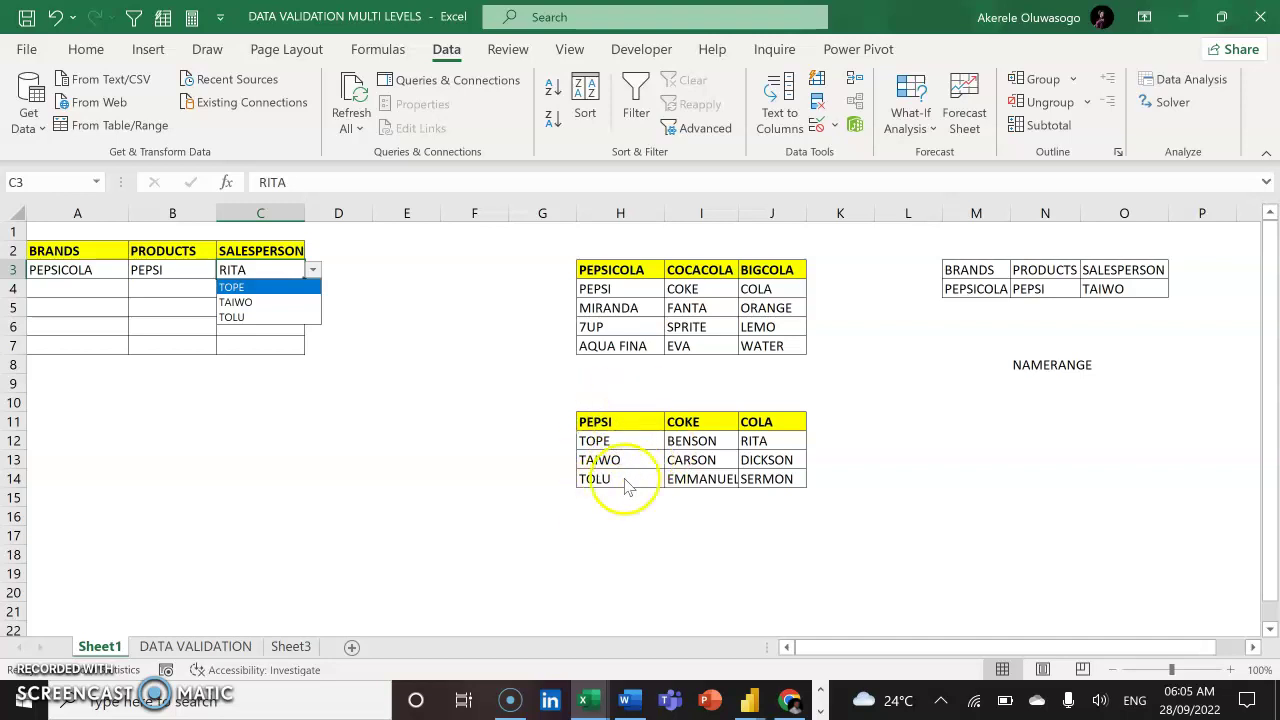
{"action": "left_click", "coordinate": [66, 262]}
Choose COCACOLA as the brand in A3 and COKE as the product in B3.
{"action": "left_click", "coordinate": [66, 262]}
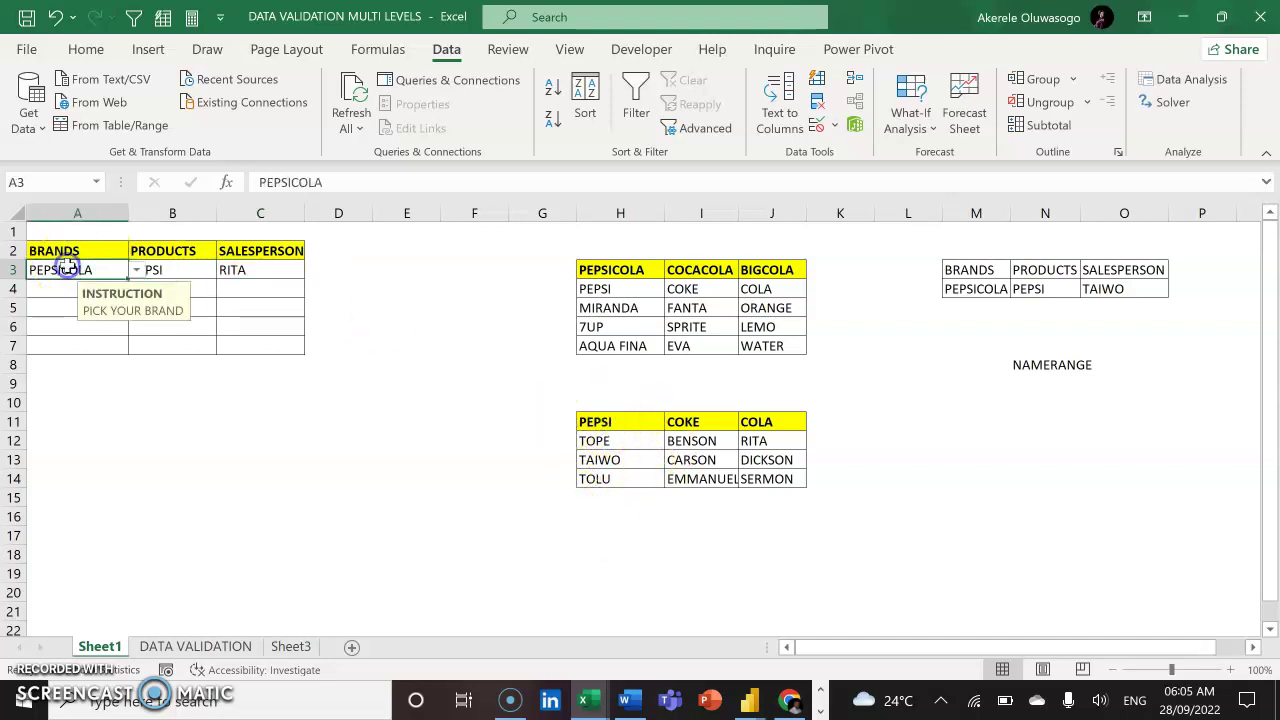
{"action": "left_click", "coordinate": [136, 270]}
{"action": "left_click", "coordinate": [105, 303]}
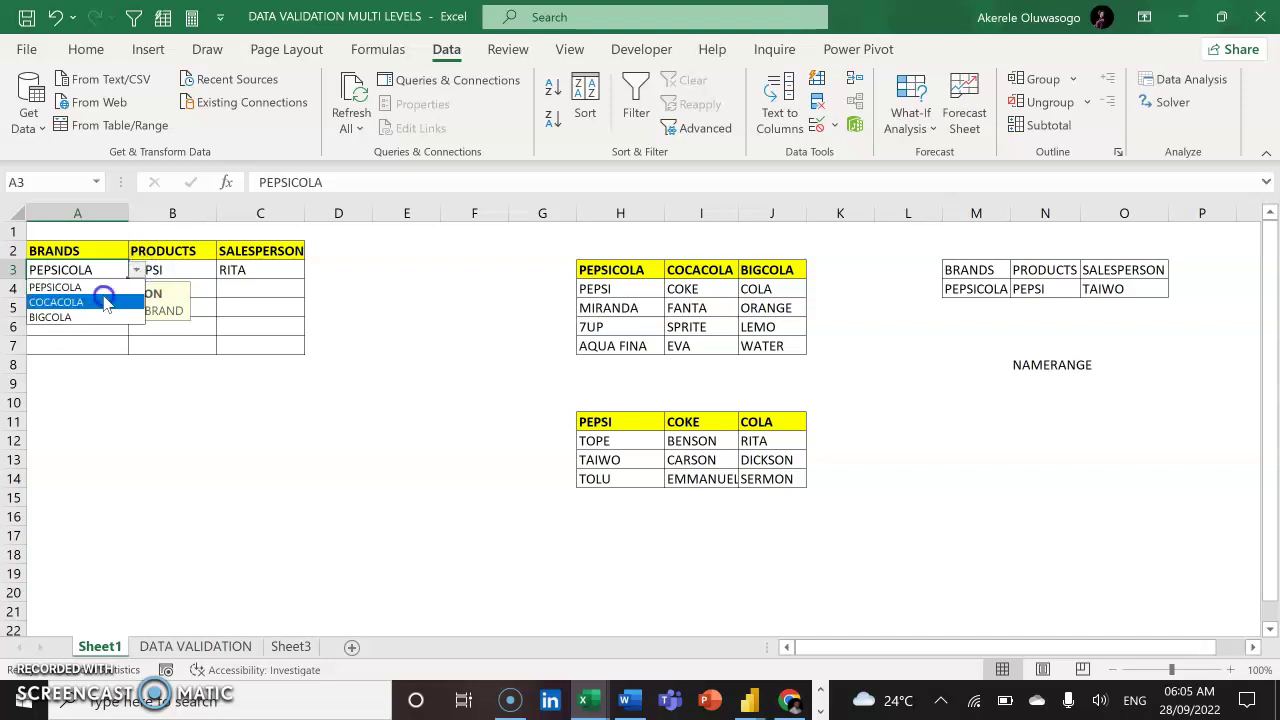
{"action": "left_click", "coordinate": [200, 272]}
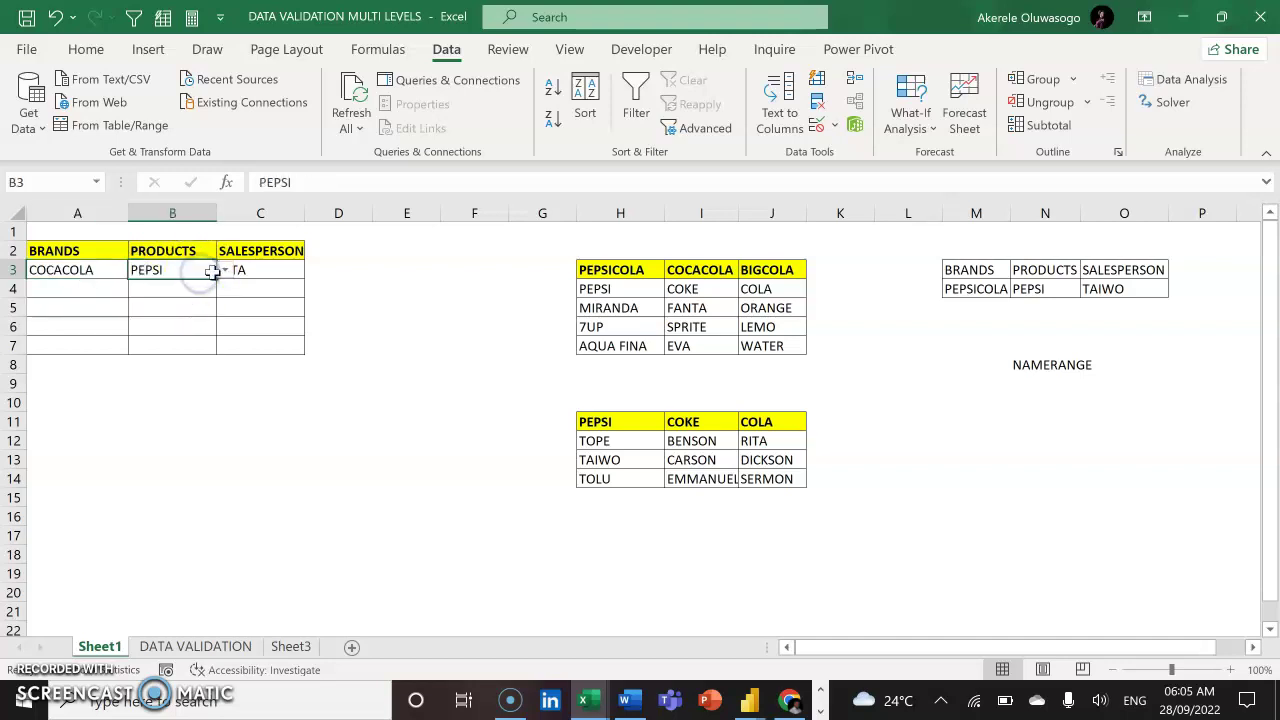
{"action": "left_click", "coordinate": [225, 271]}
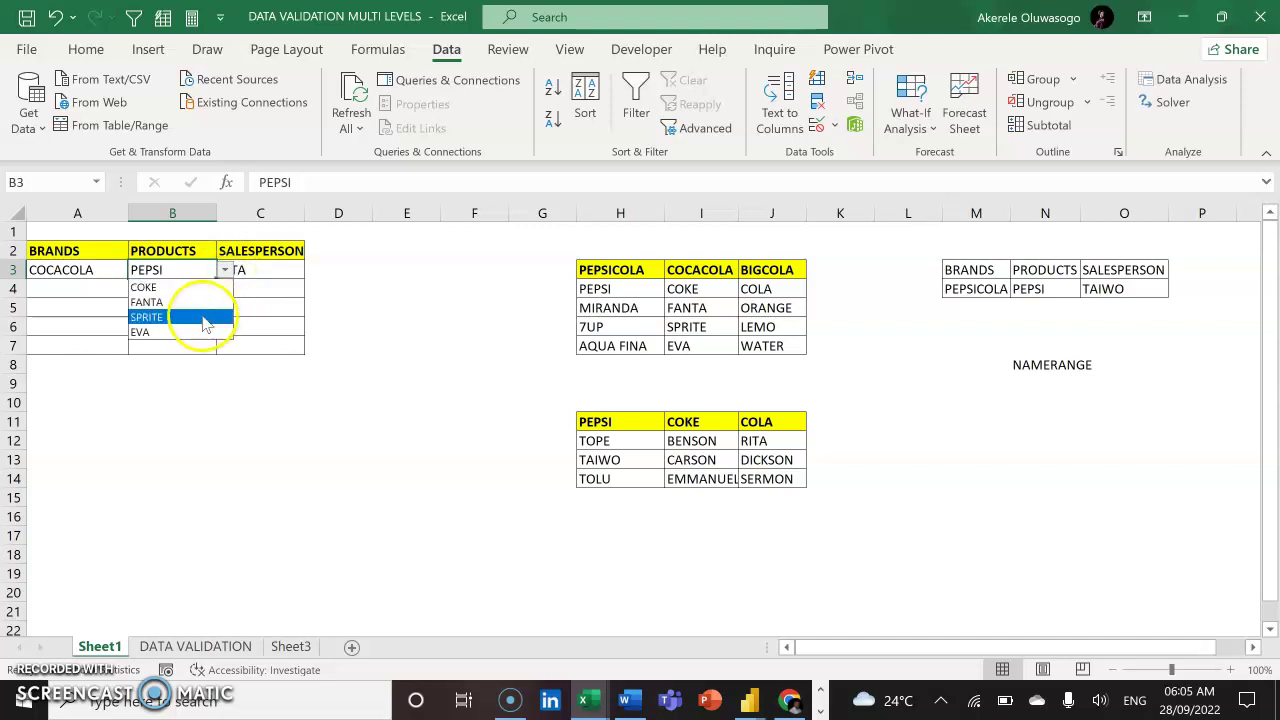
{"action": "left_click", "coordinate": [175, 302]}
{"action": "left_click", "coordinate": [225, 271]}
{"action": "left_click", "coordinate": [173, 290]}
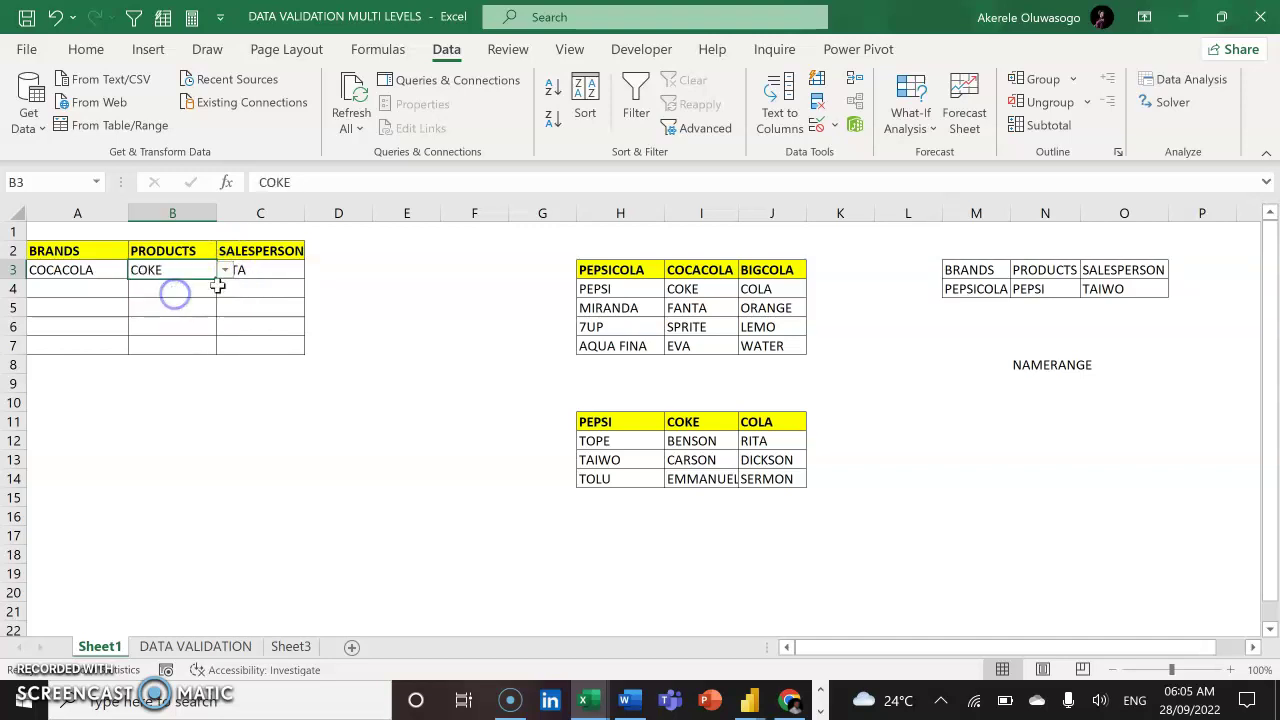
Replace the salesperson in C3 with the first name listed for COKE.
{"action": "left_click", "coordinate": [276, 270]}
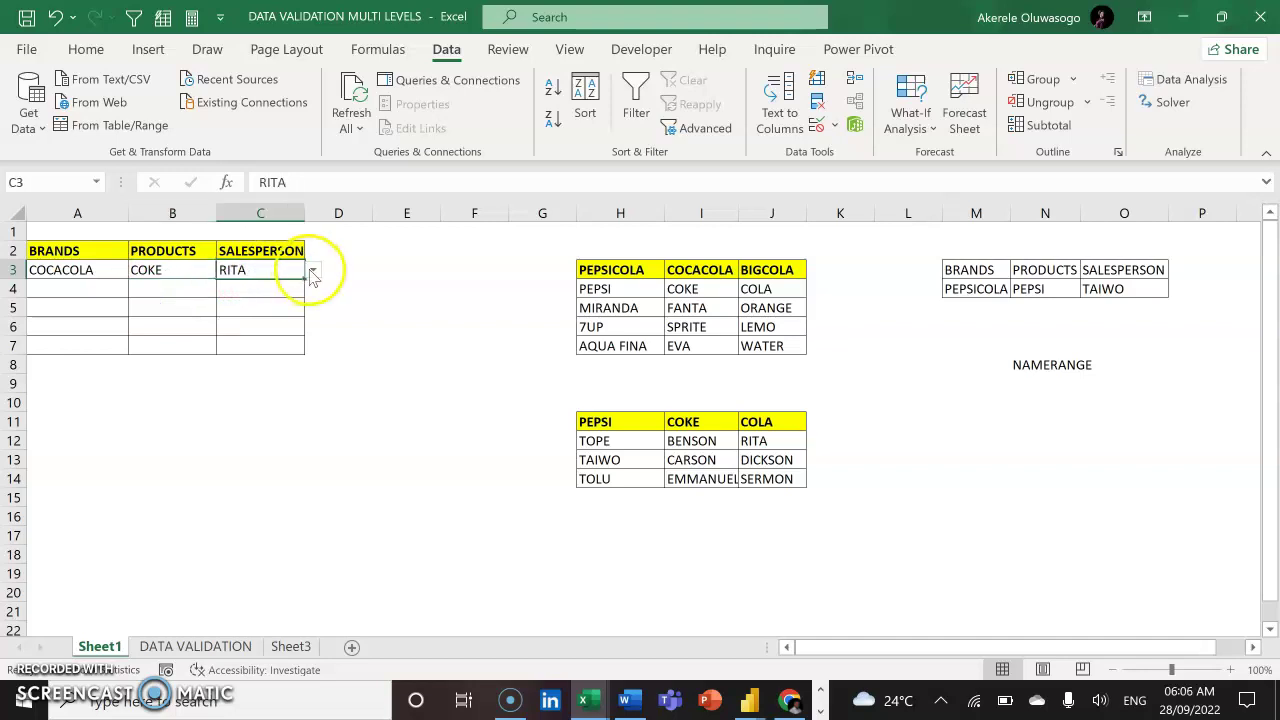
{"action": "left_click", "coordinate": [312, 270]}
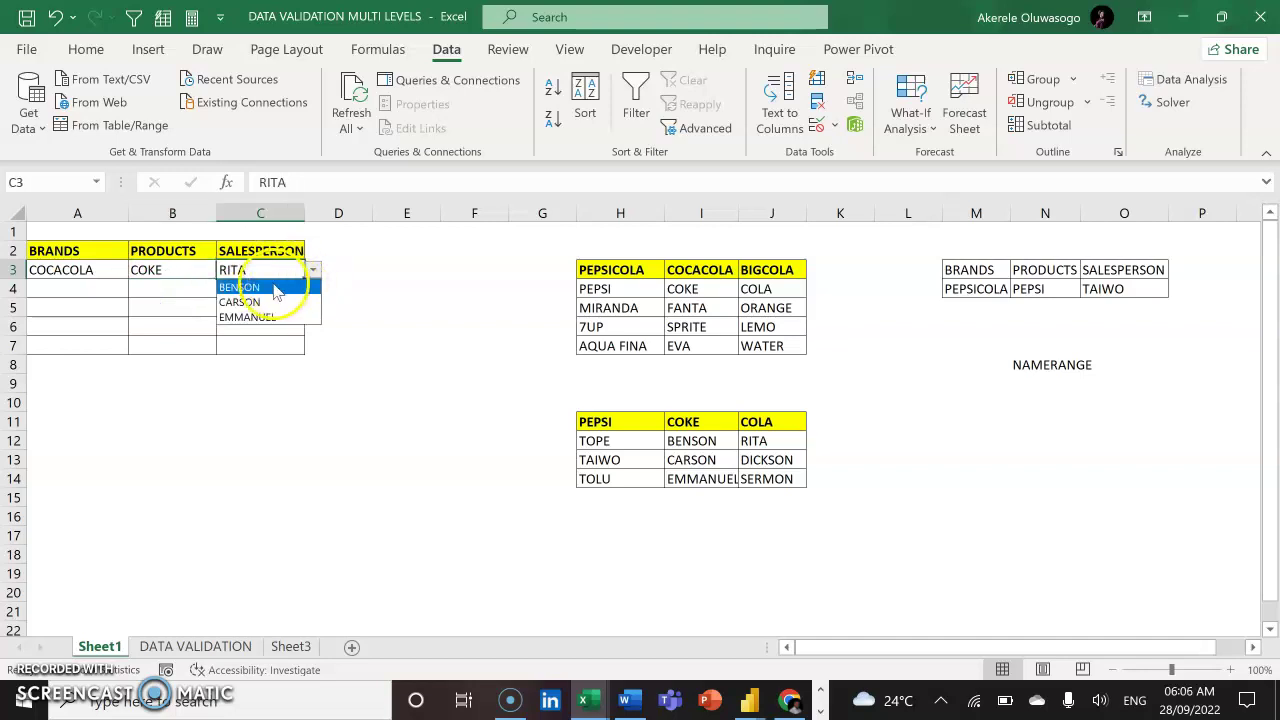
{"action": "left_click", "coordinate": [276, 288]}
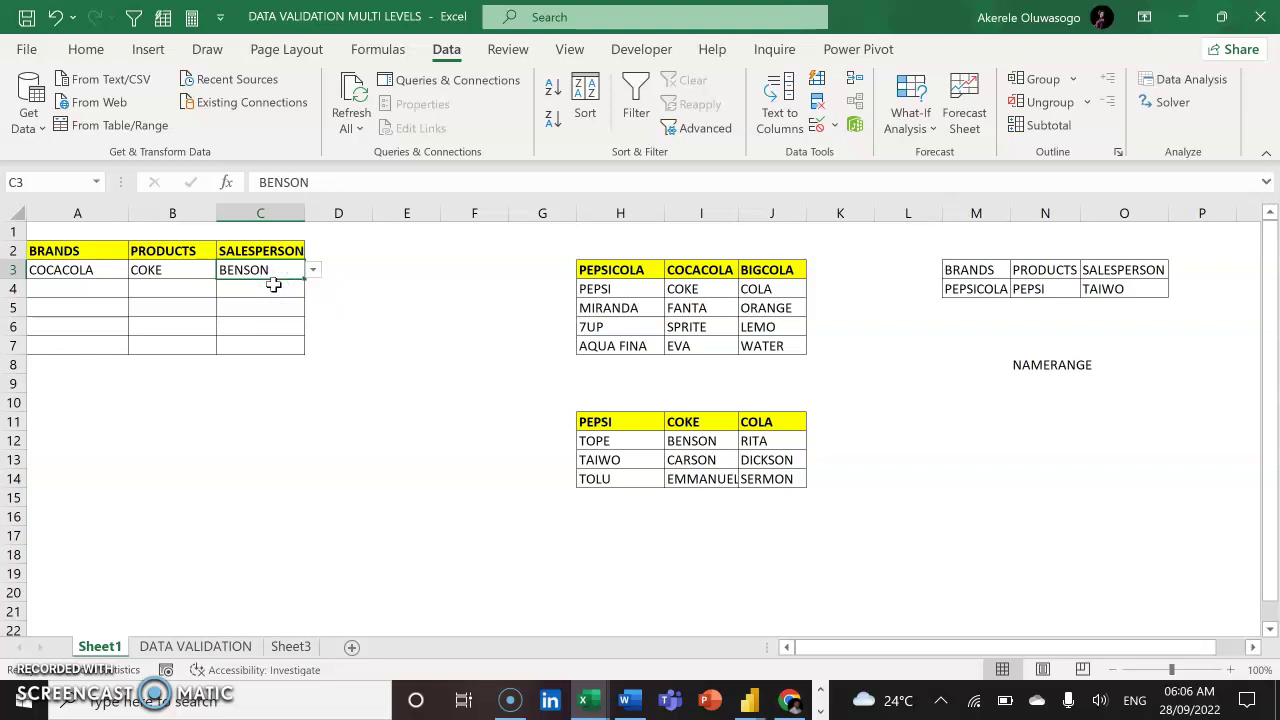